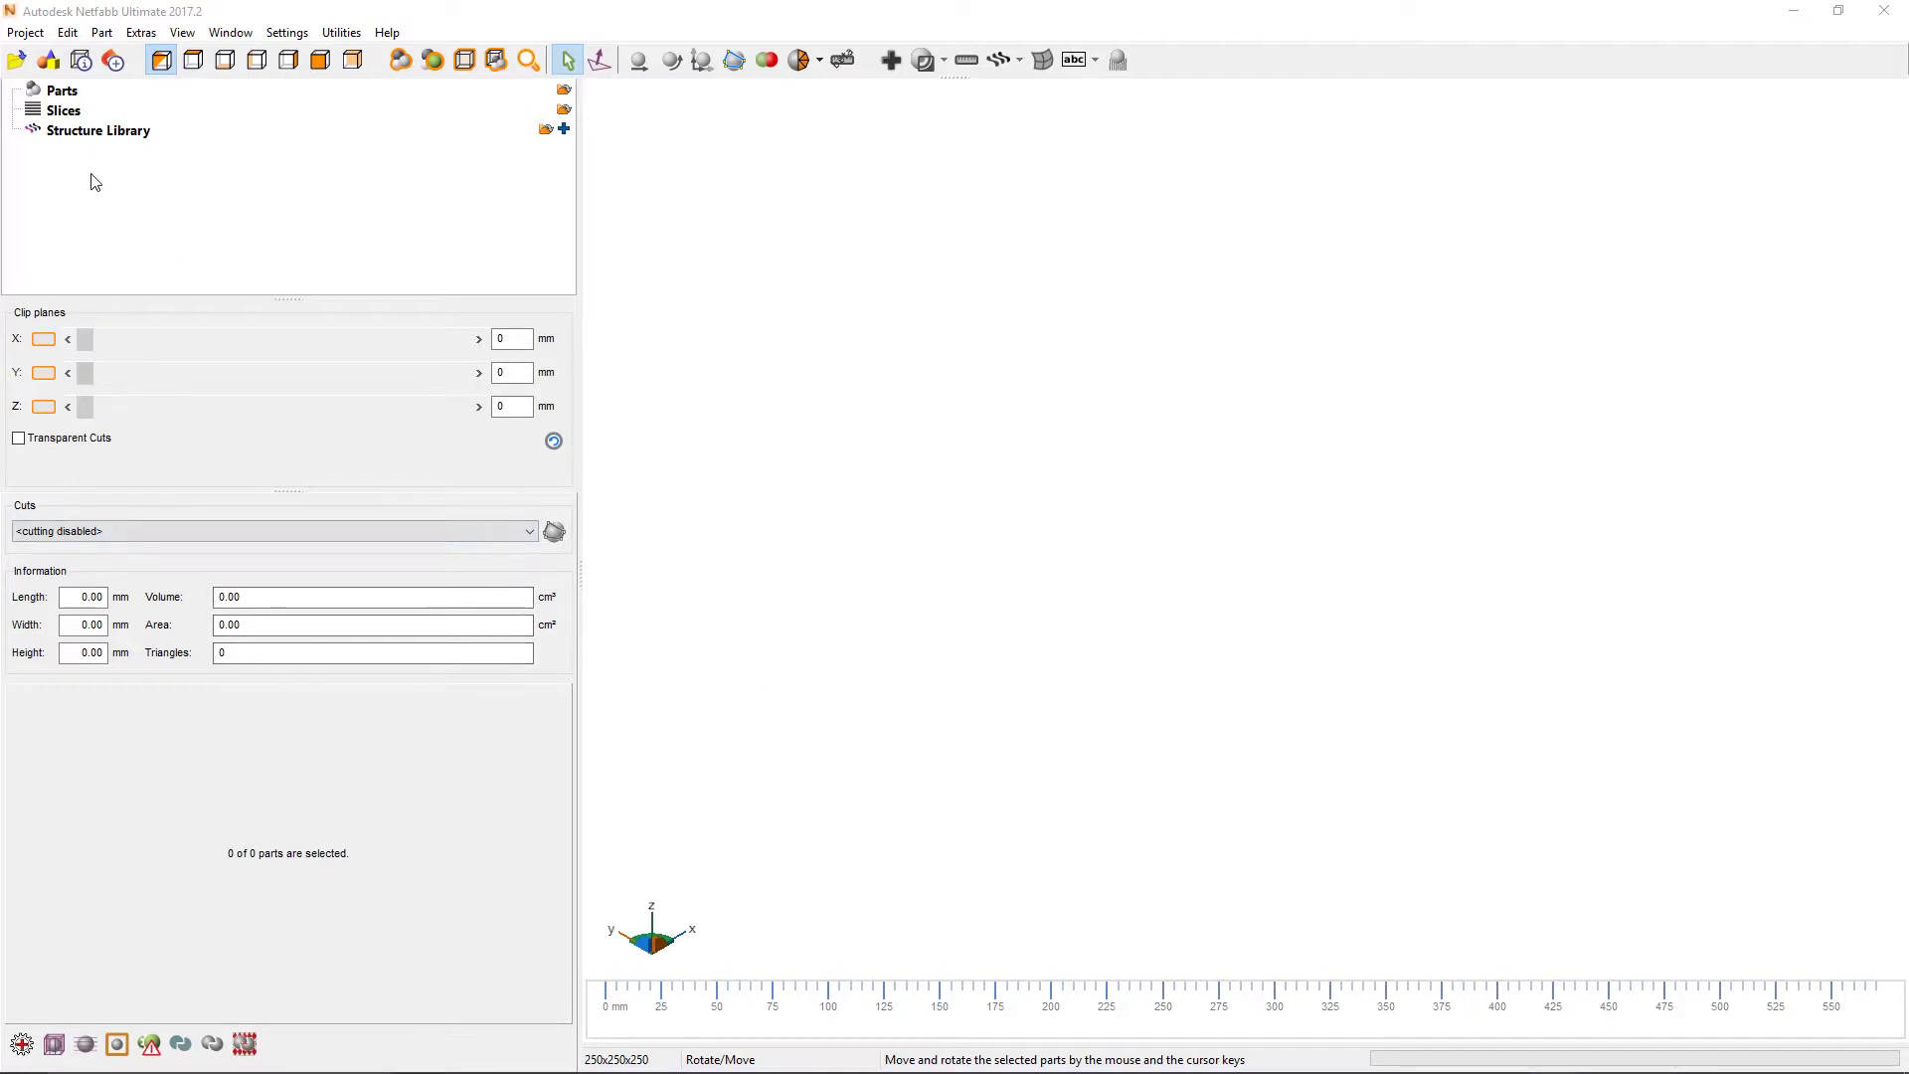
Step: Import the CAD file 6-MouldPart.x_t at extra high detail with millimetres as the default units
click(25, 34)
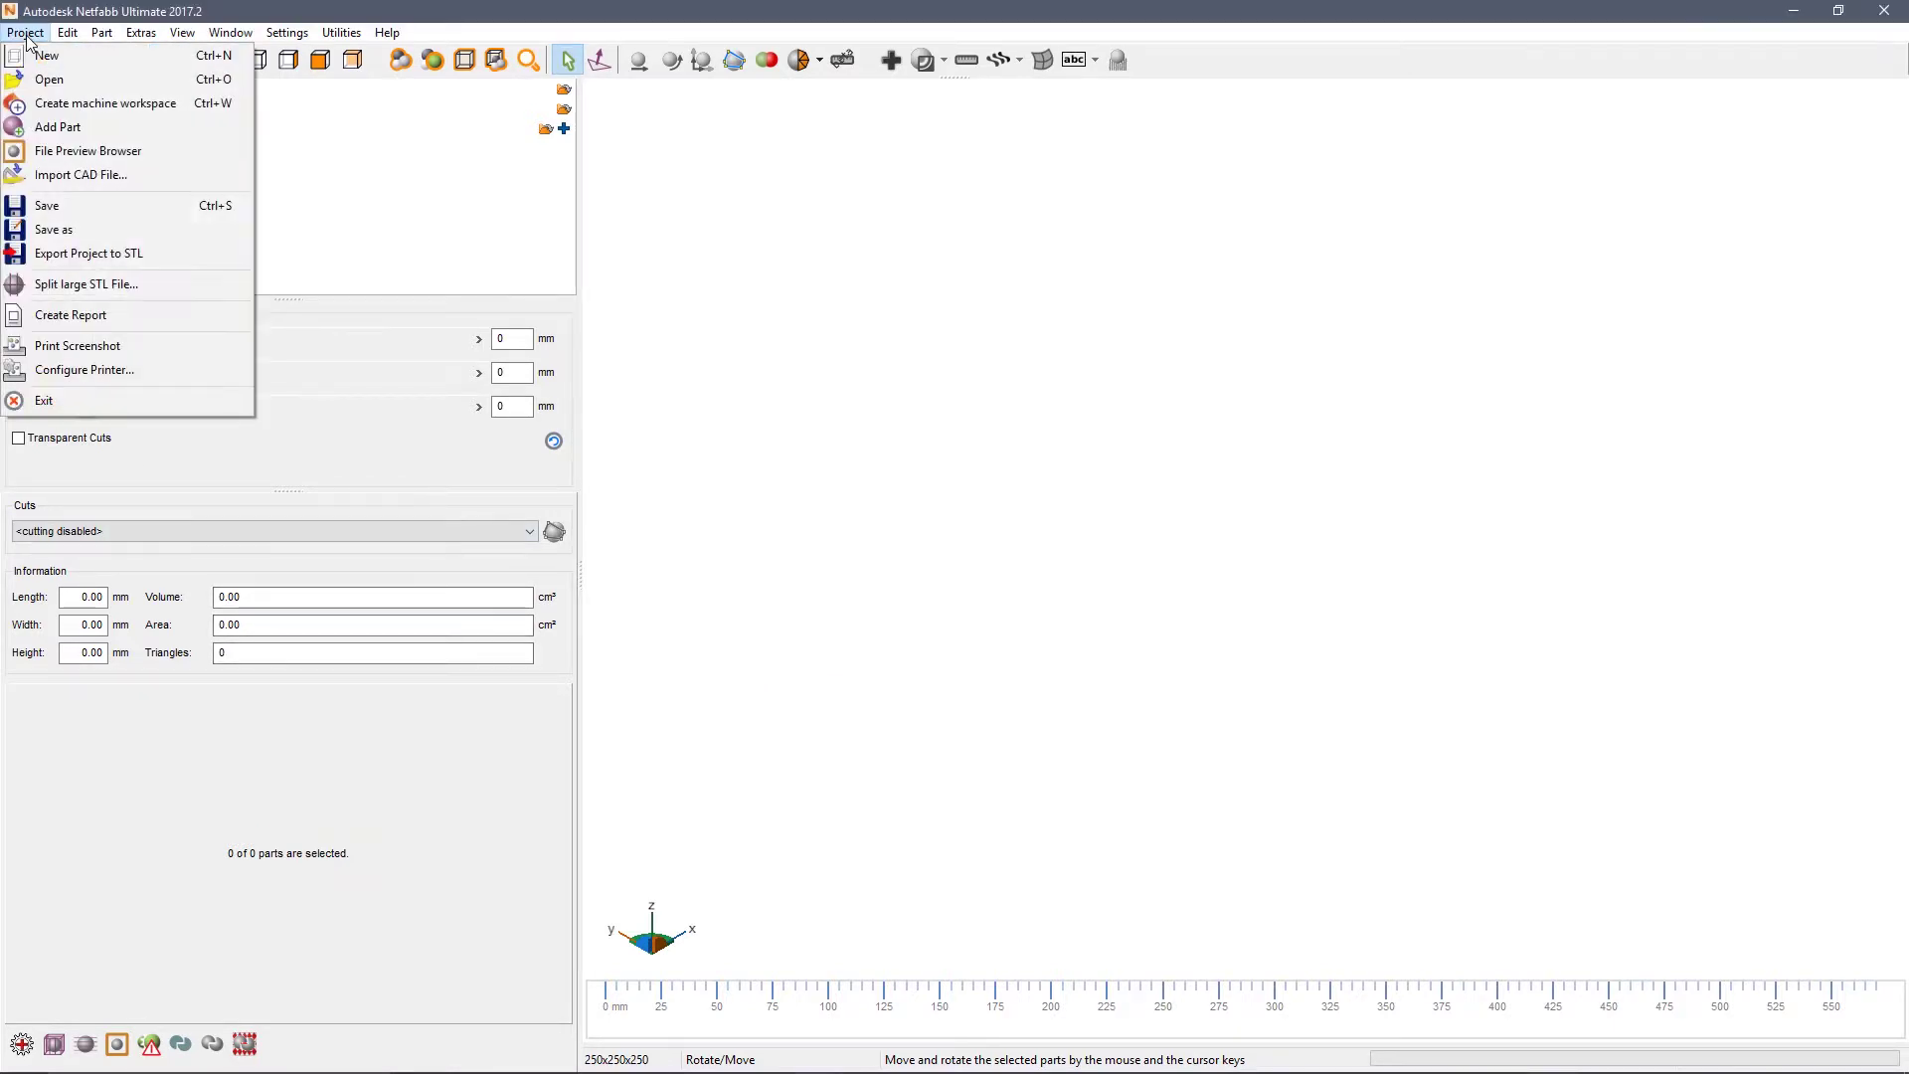
click(76, 176)
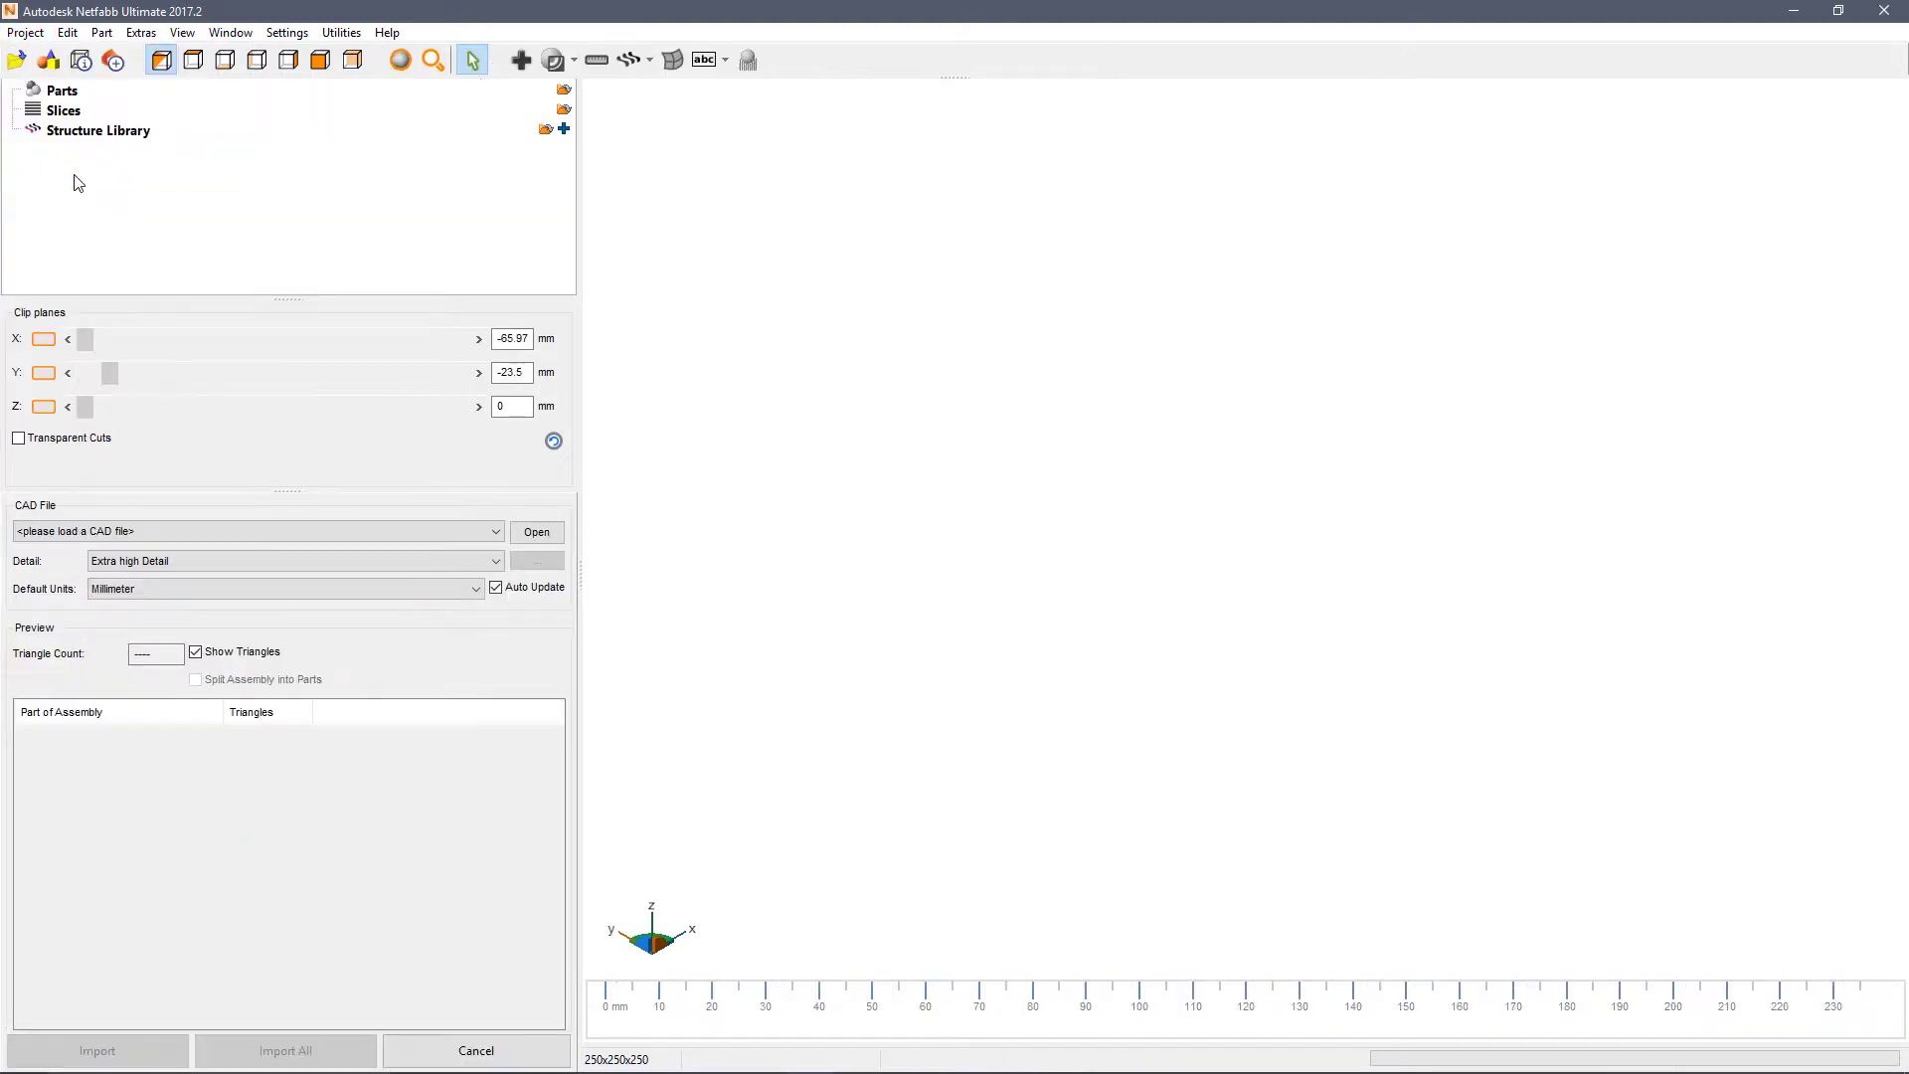
click(537, 532)
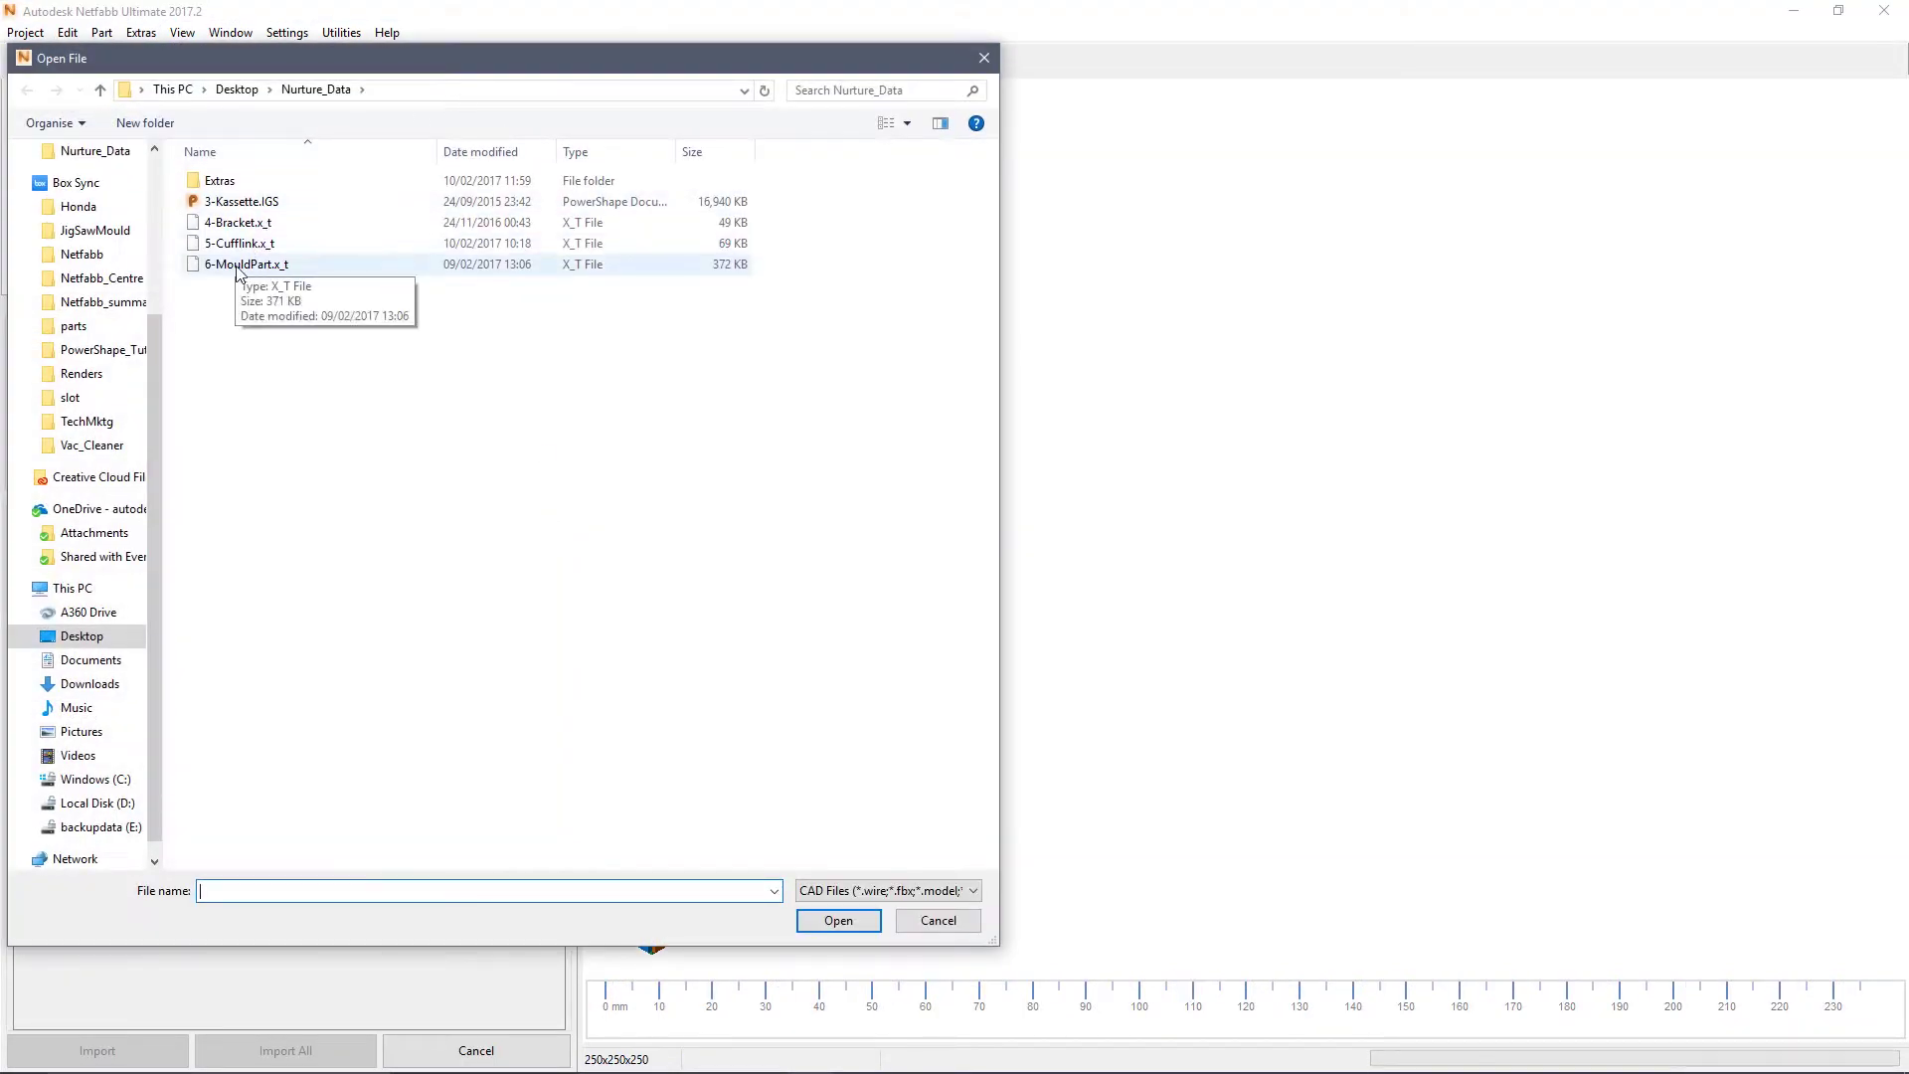
click(248, 266)
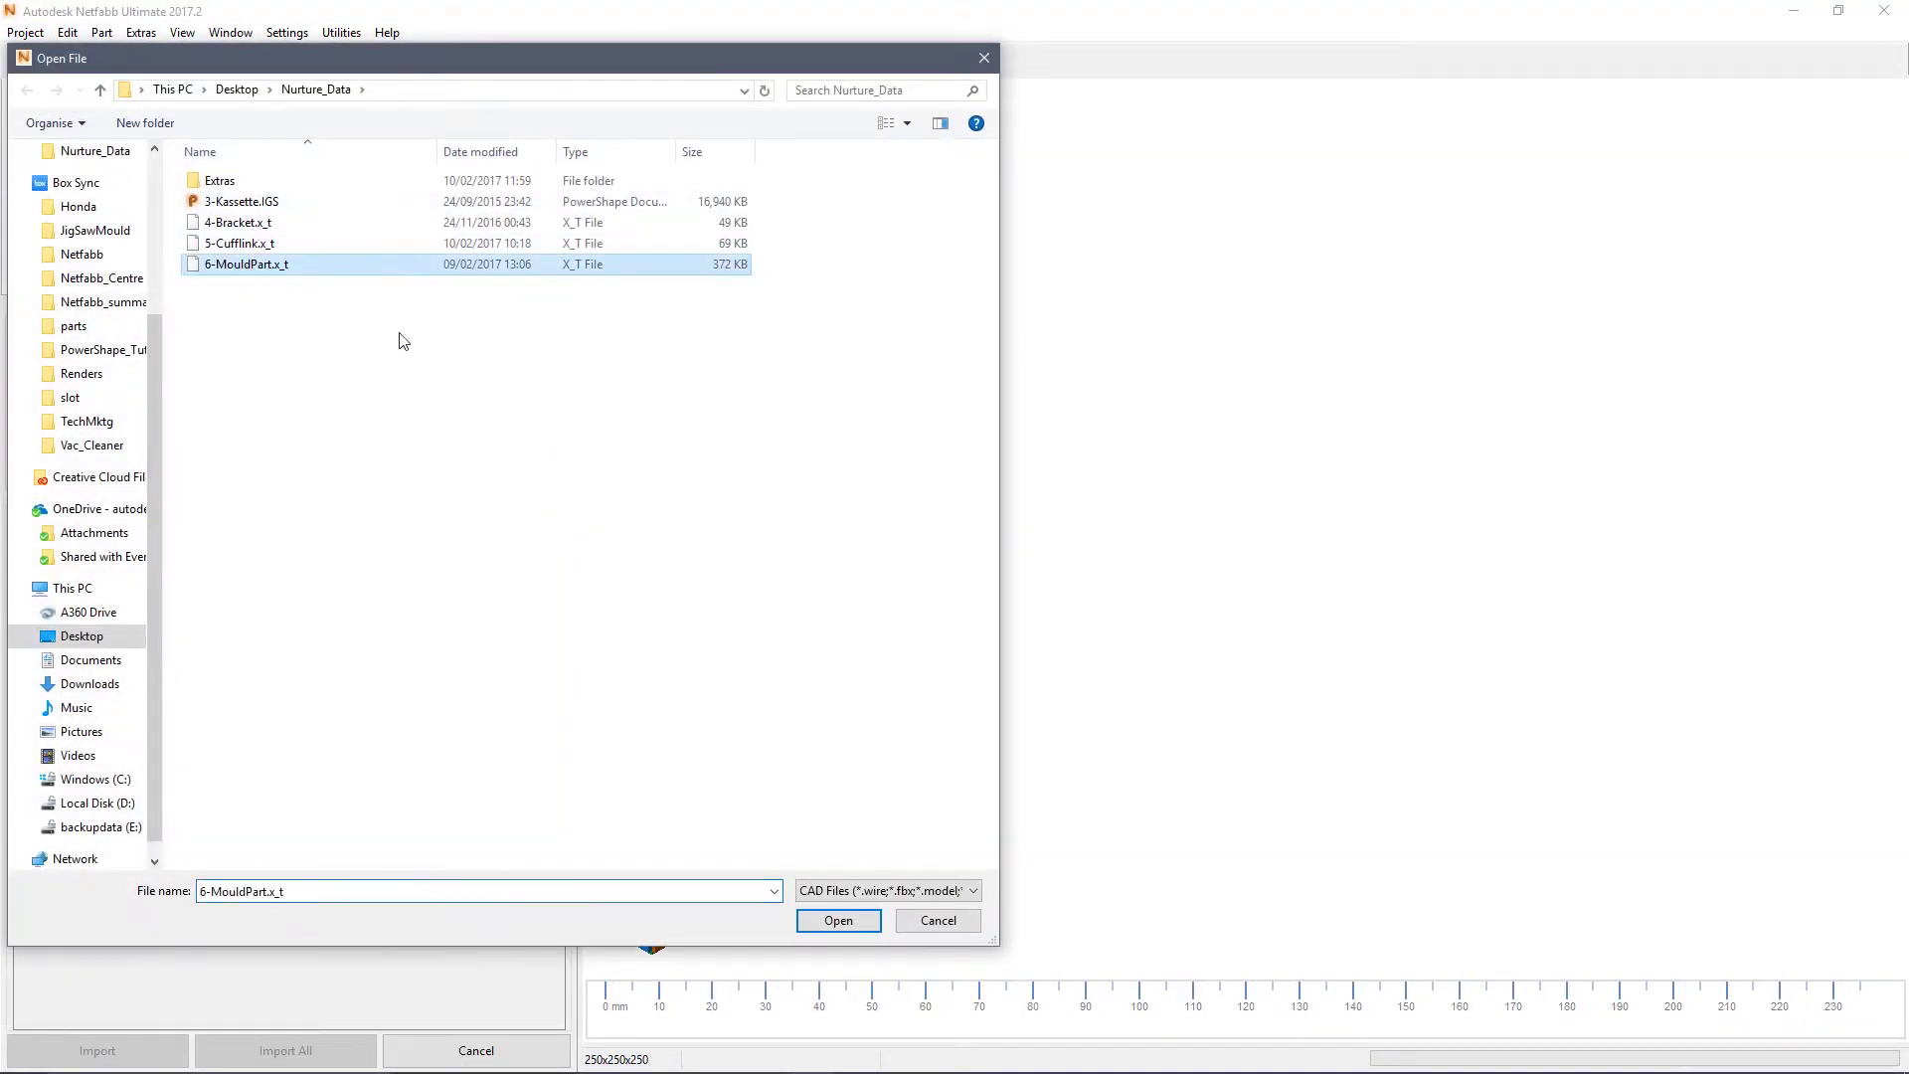
click(837, 921)
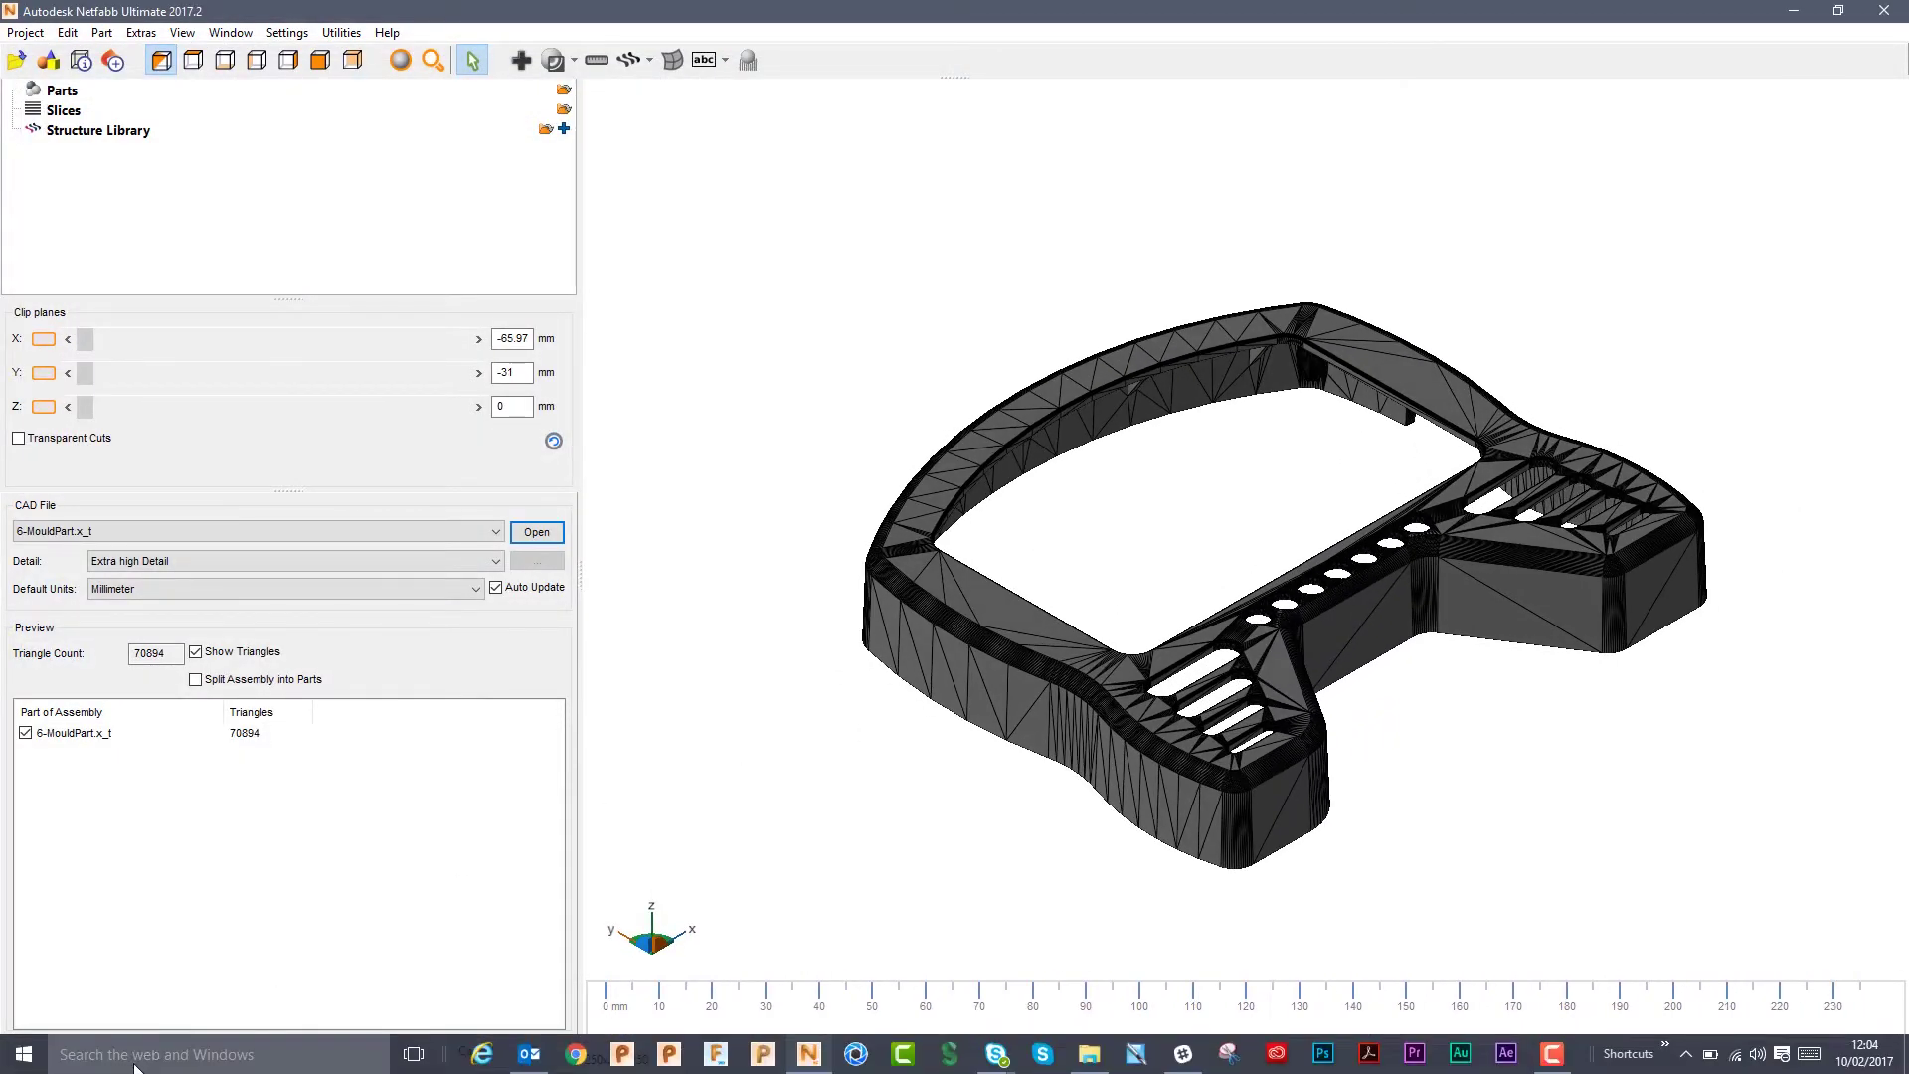
click(97, 1051)
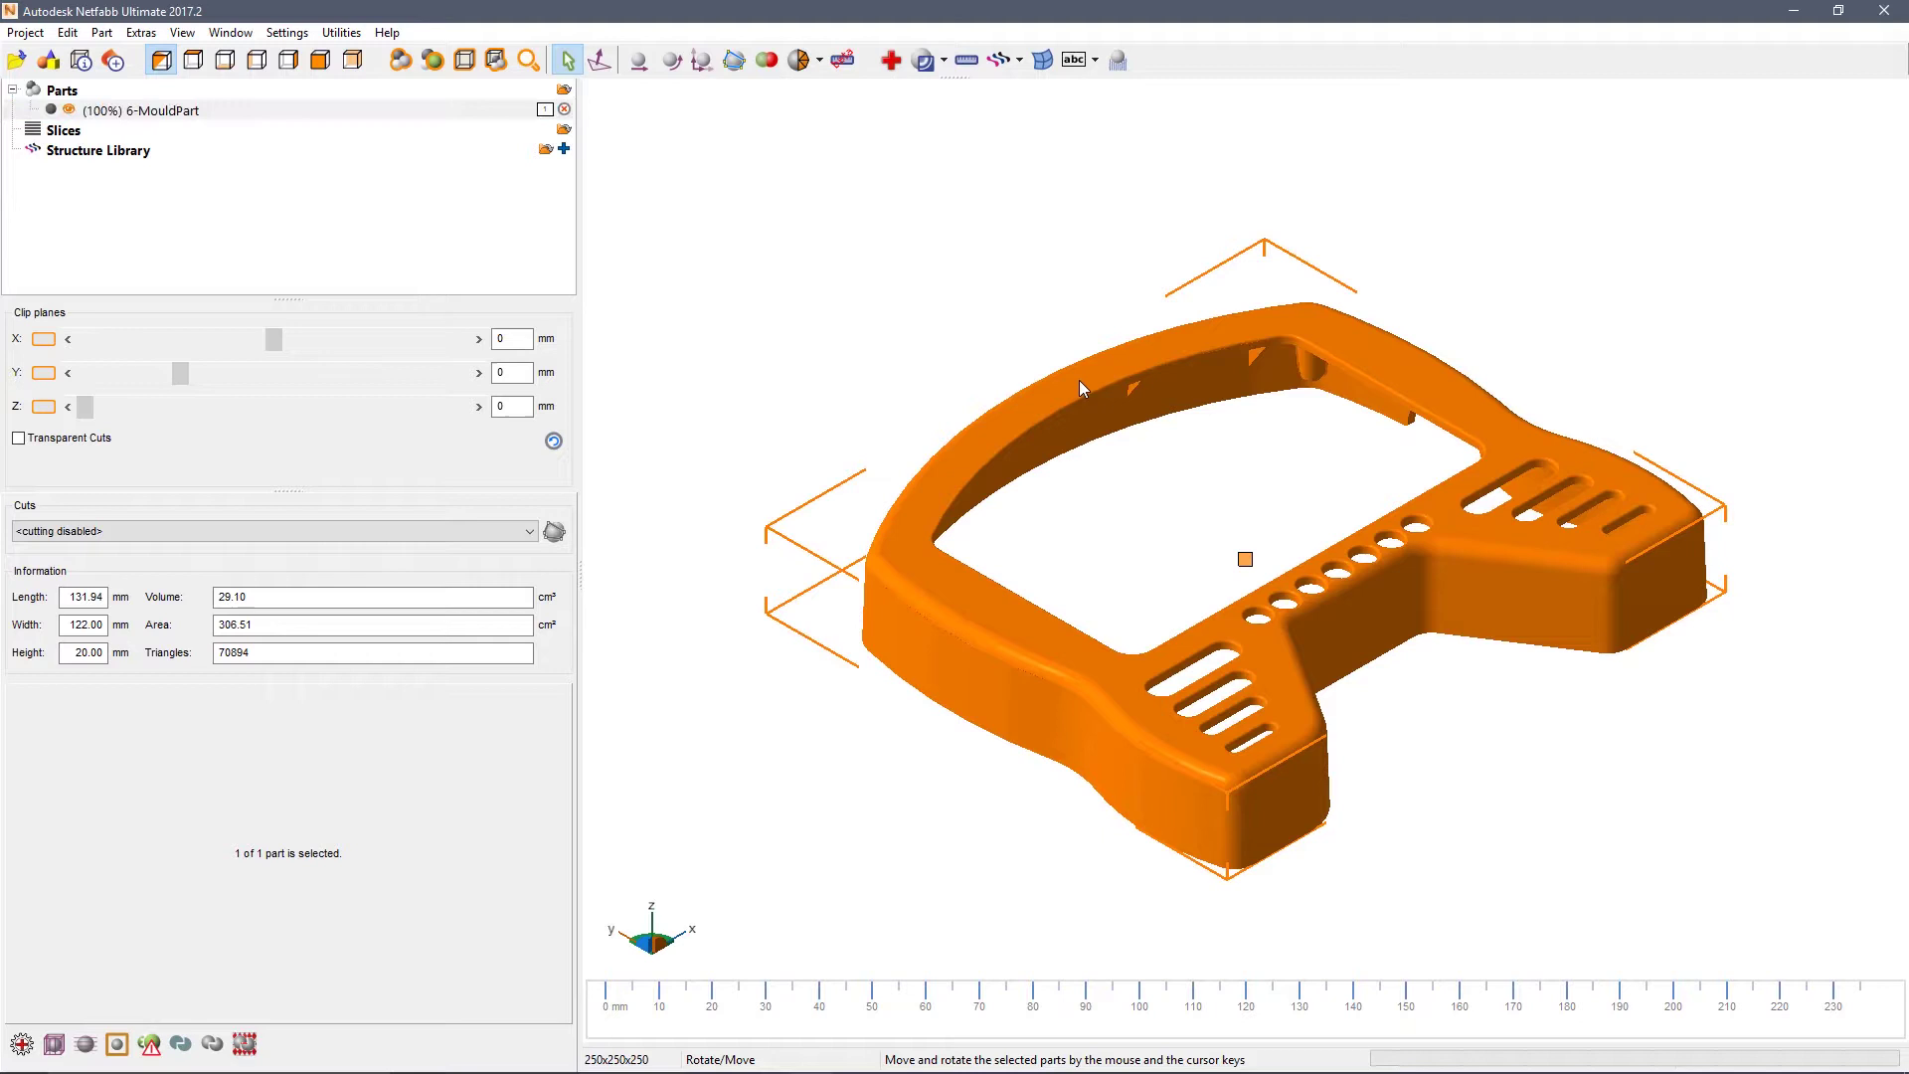
Step: Duplicate the mould part to a total count of 4, arranged in X and Y with 2 mm gaps
right_click(1080, 382)
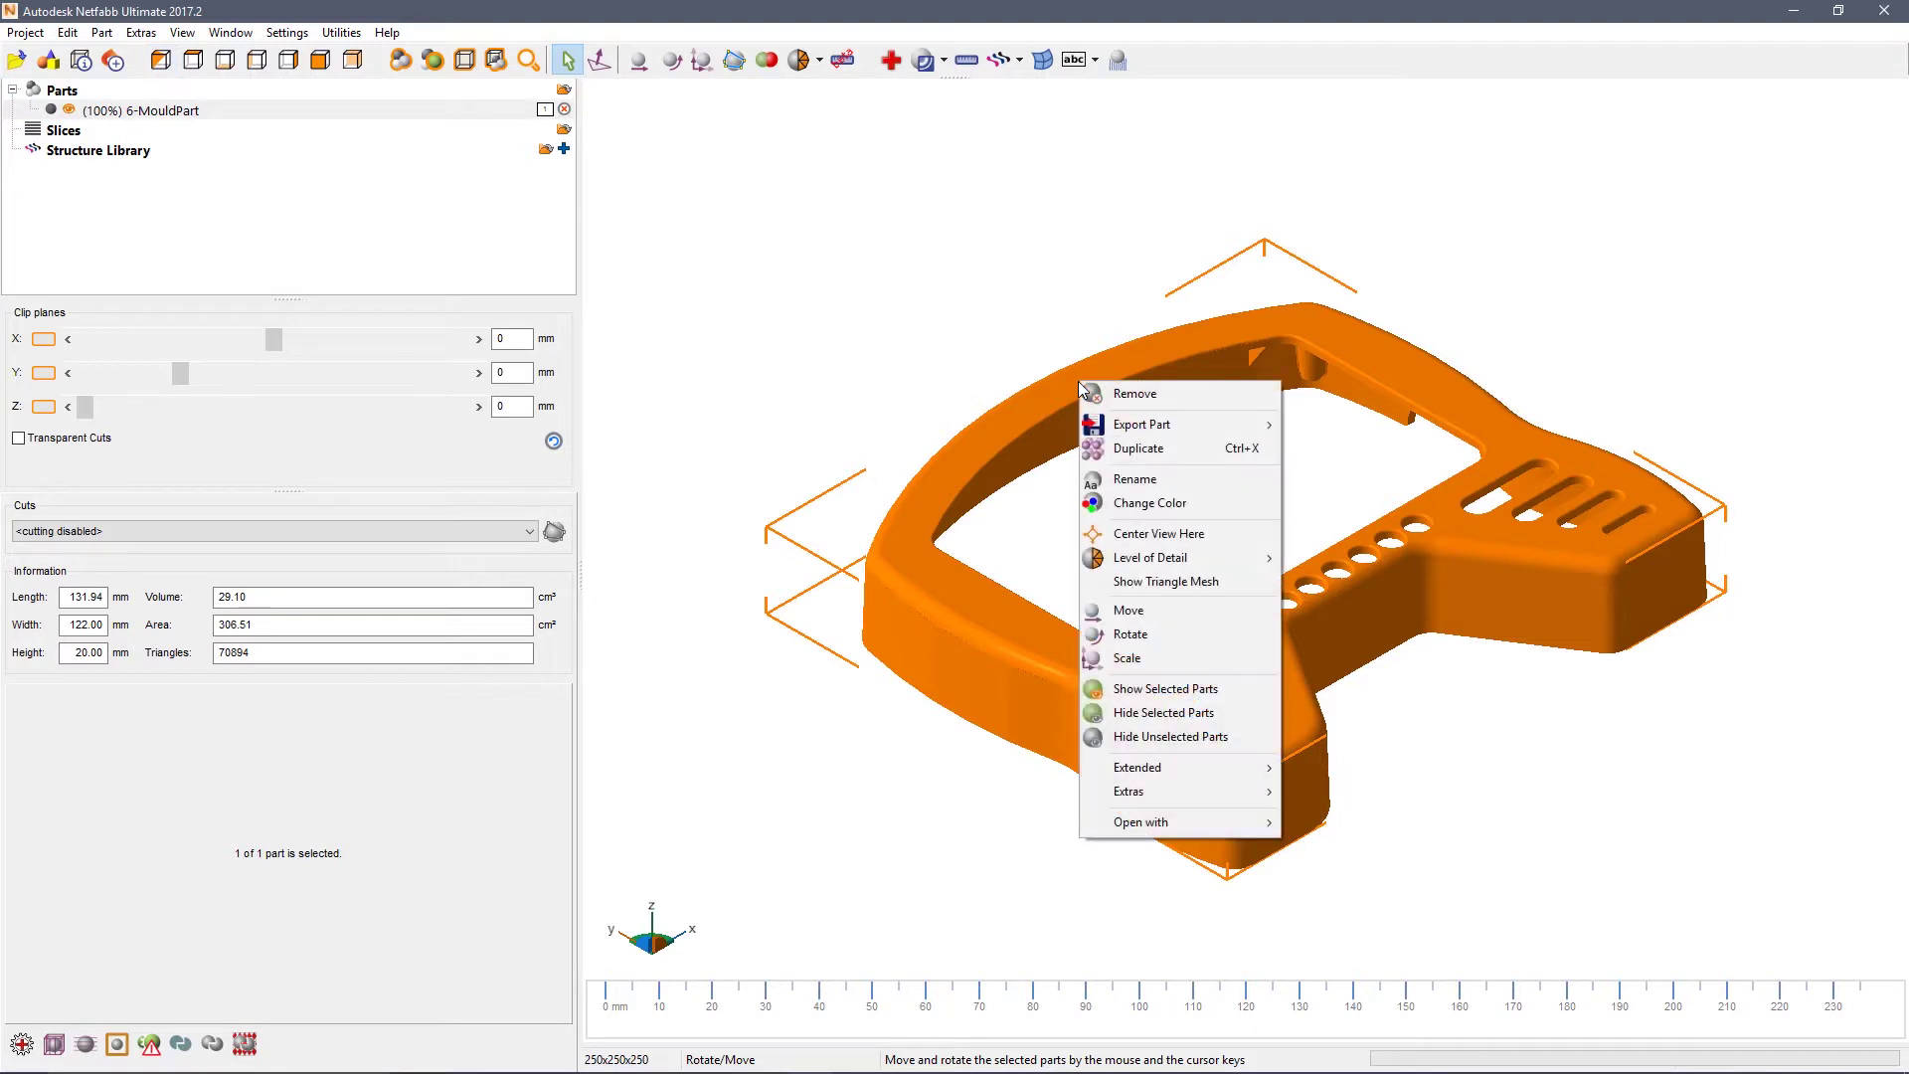
click(1134, 451)
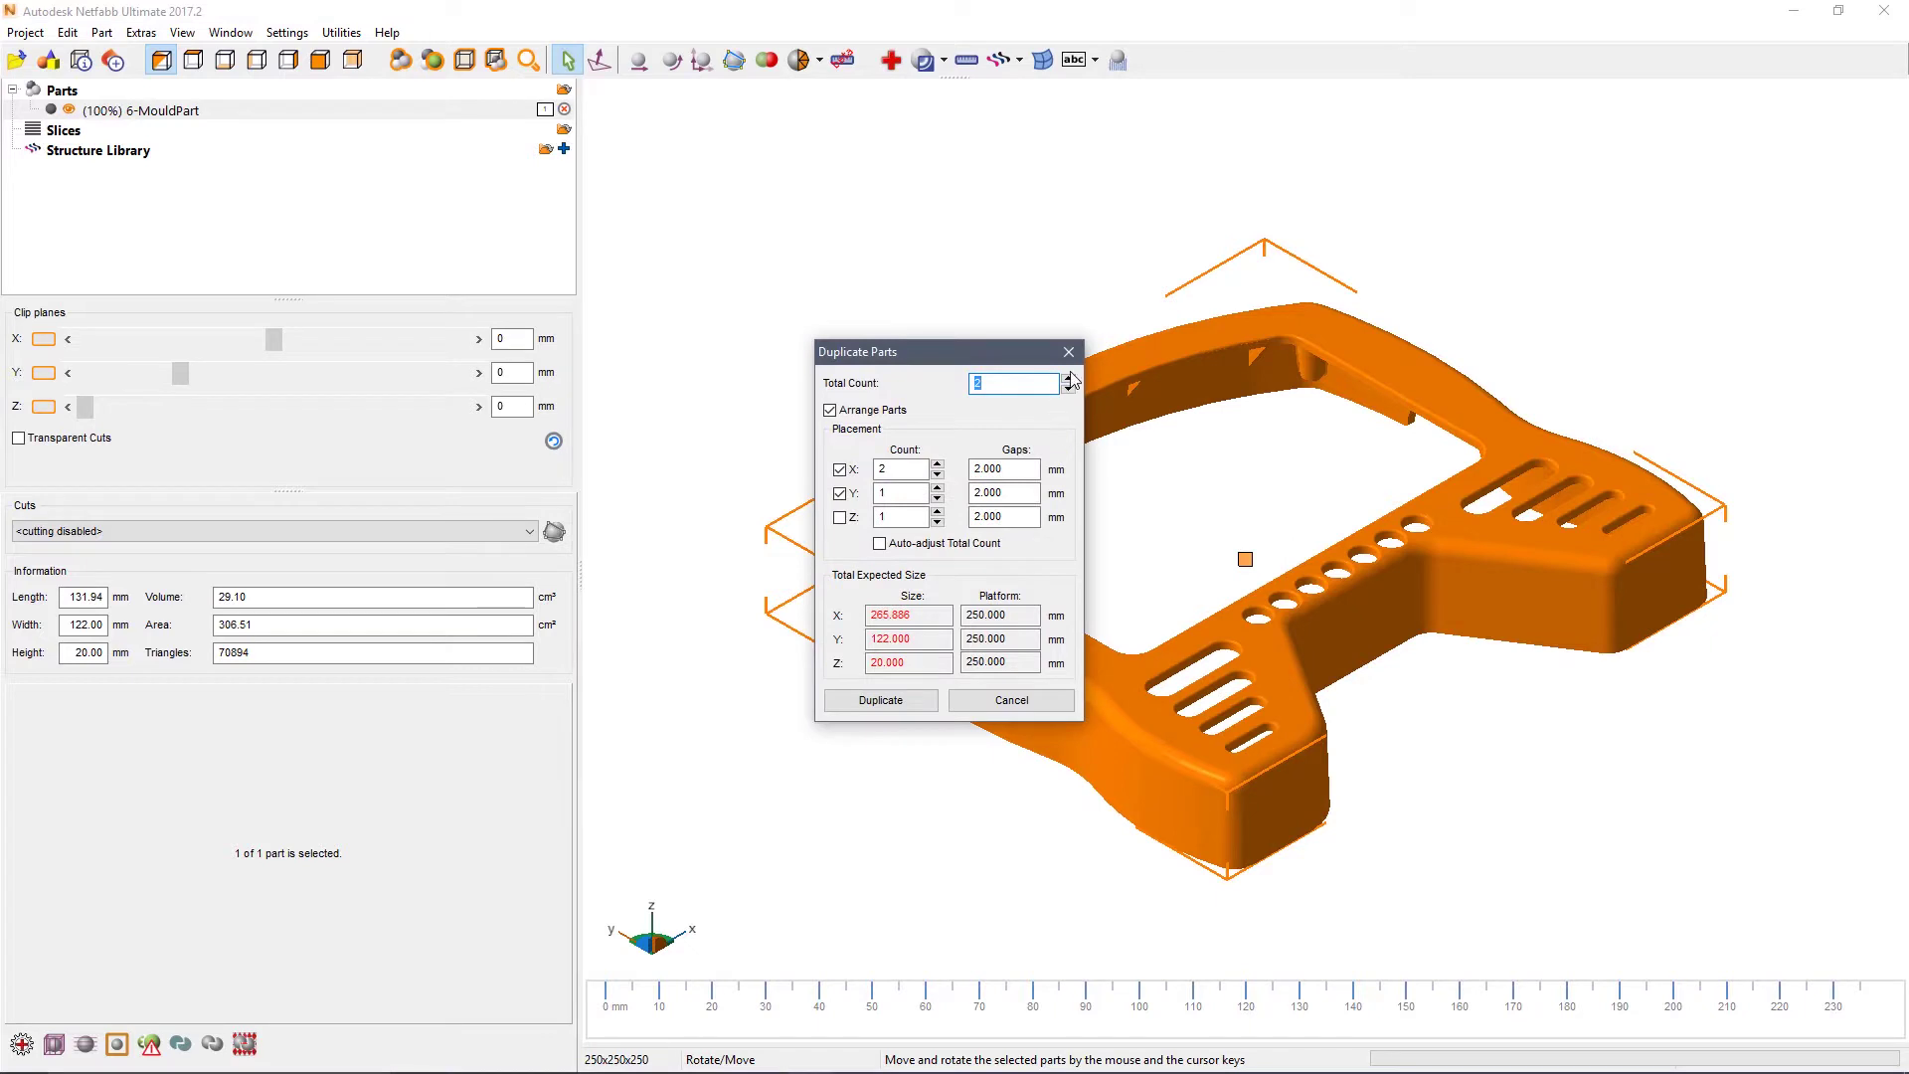
click(1068, 379)
click(881, 701)
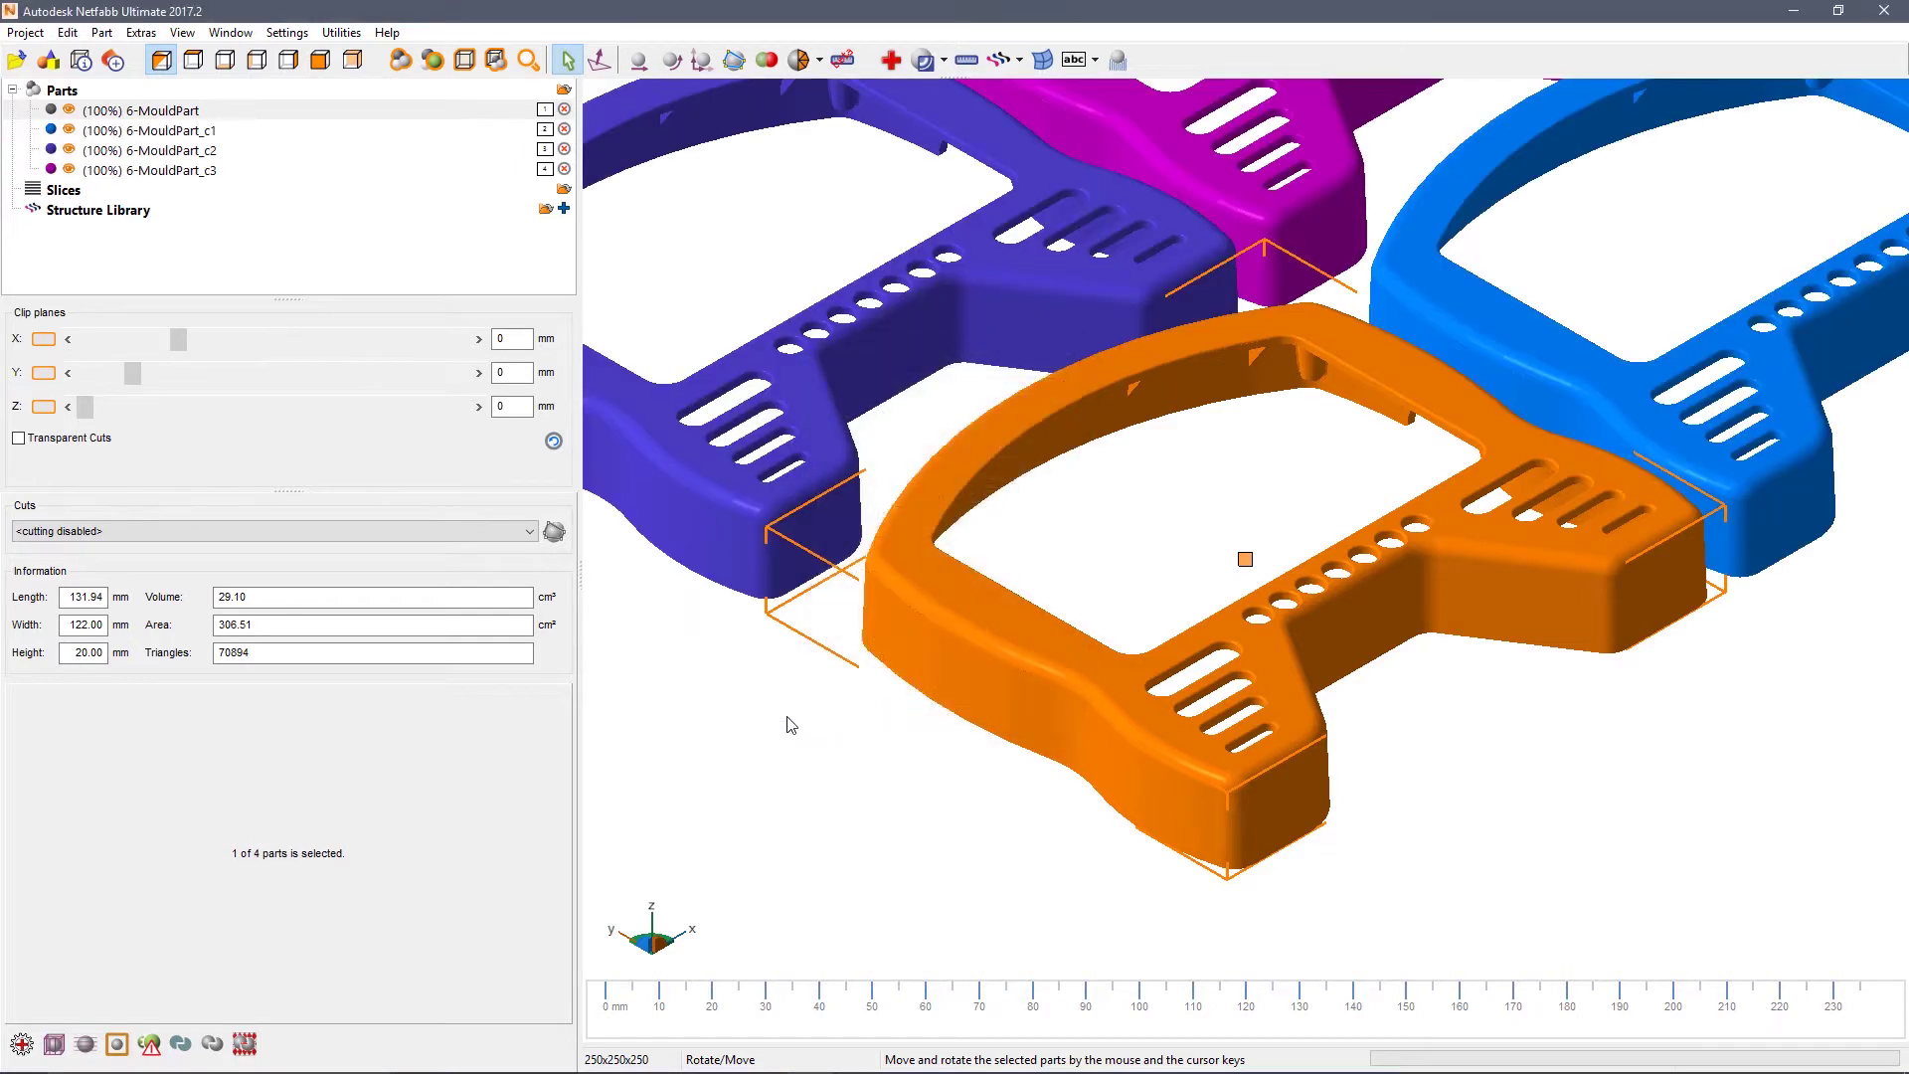
scroll(1018, 485, down, 4)
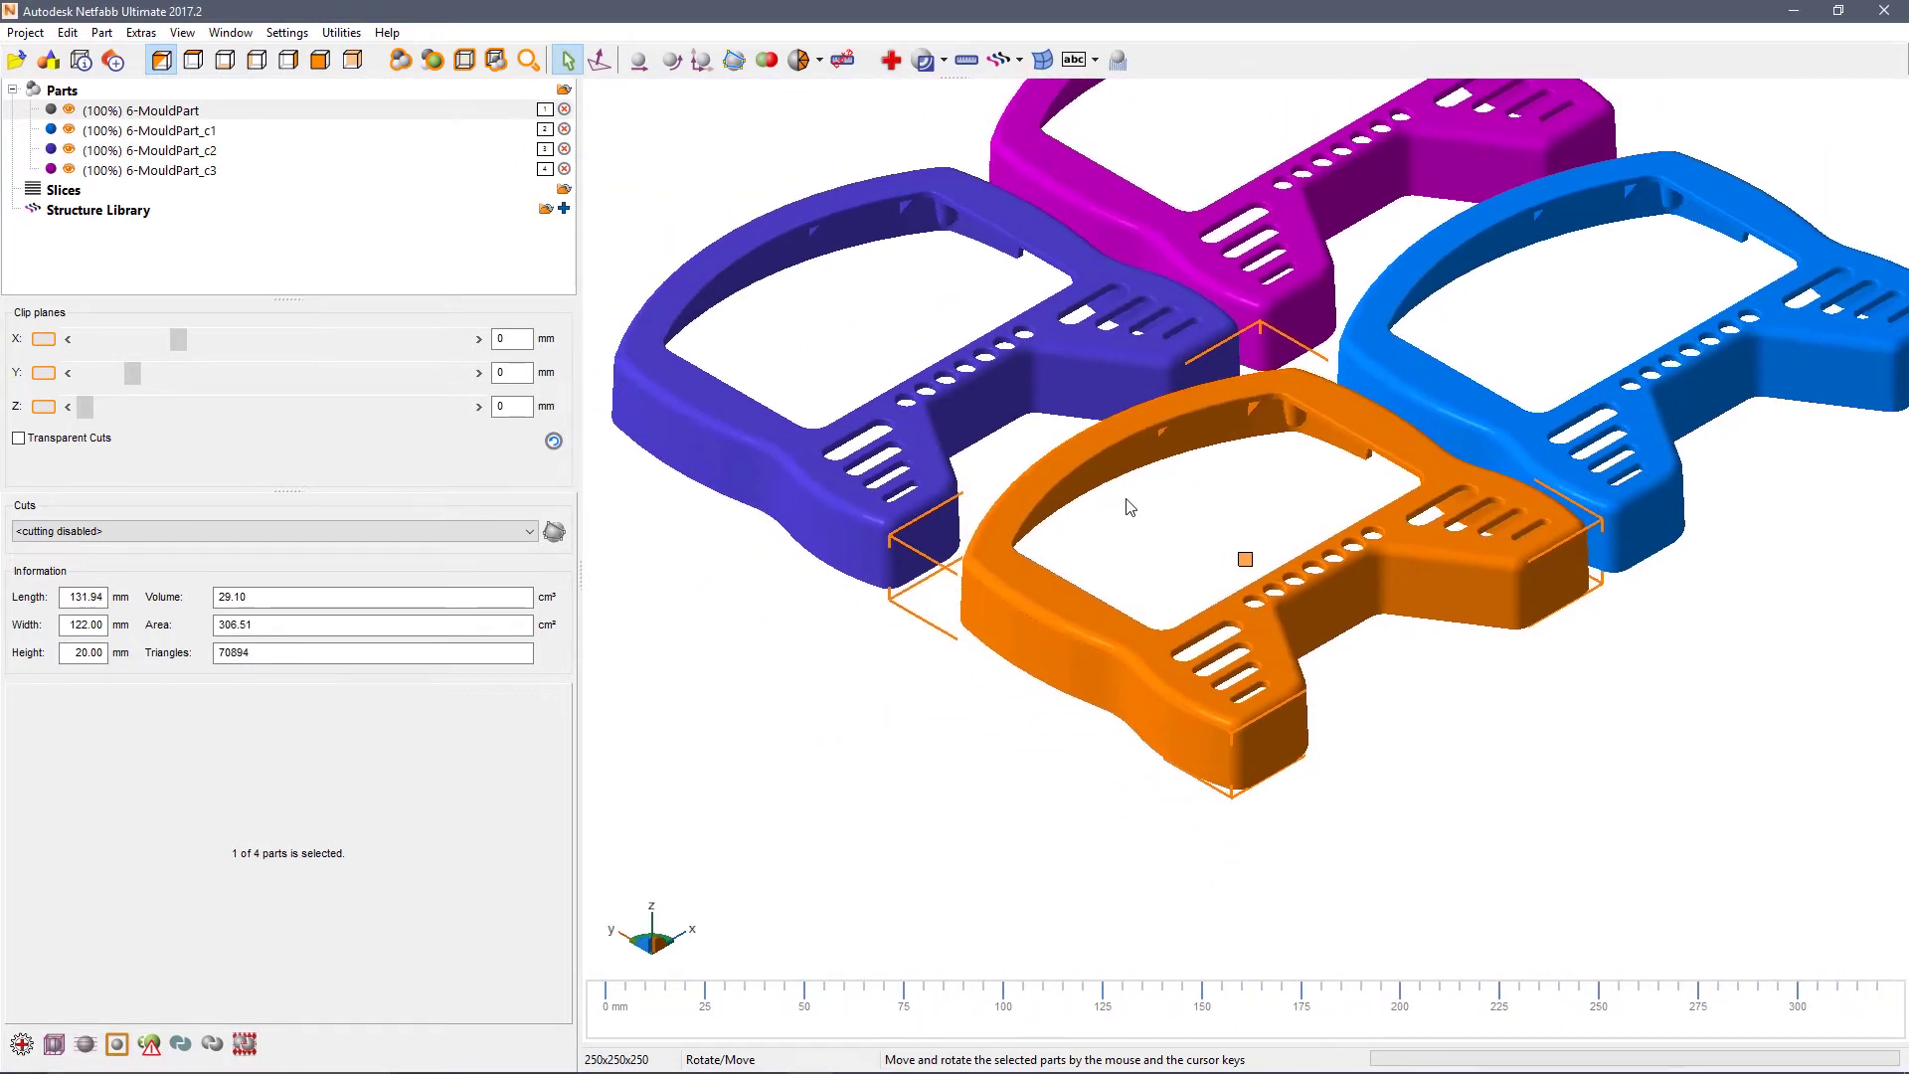
middle_drag(1131, 507, 1100, 656)
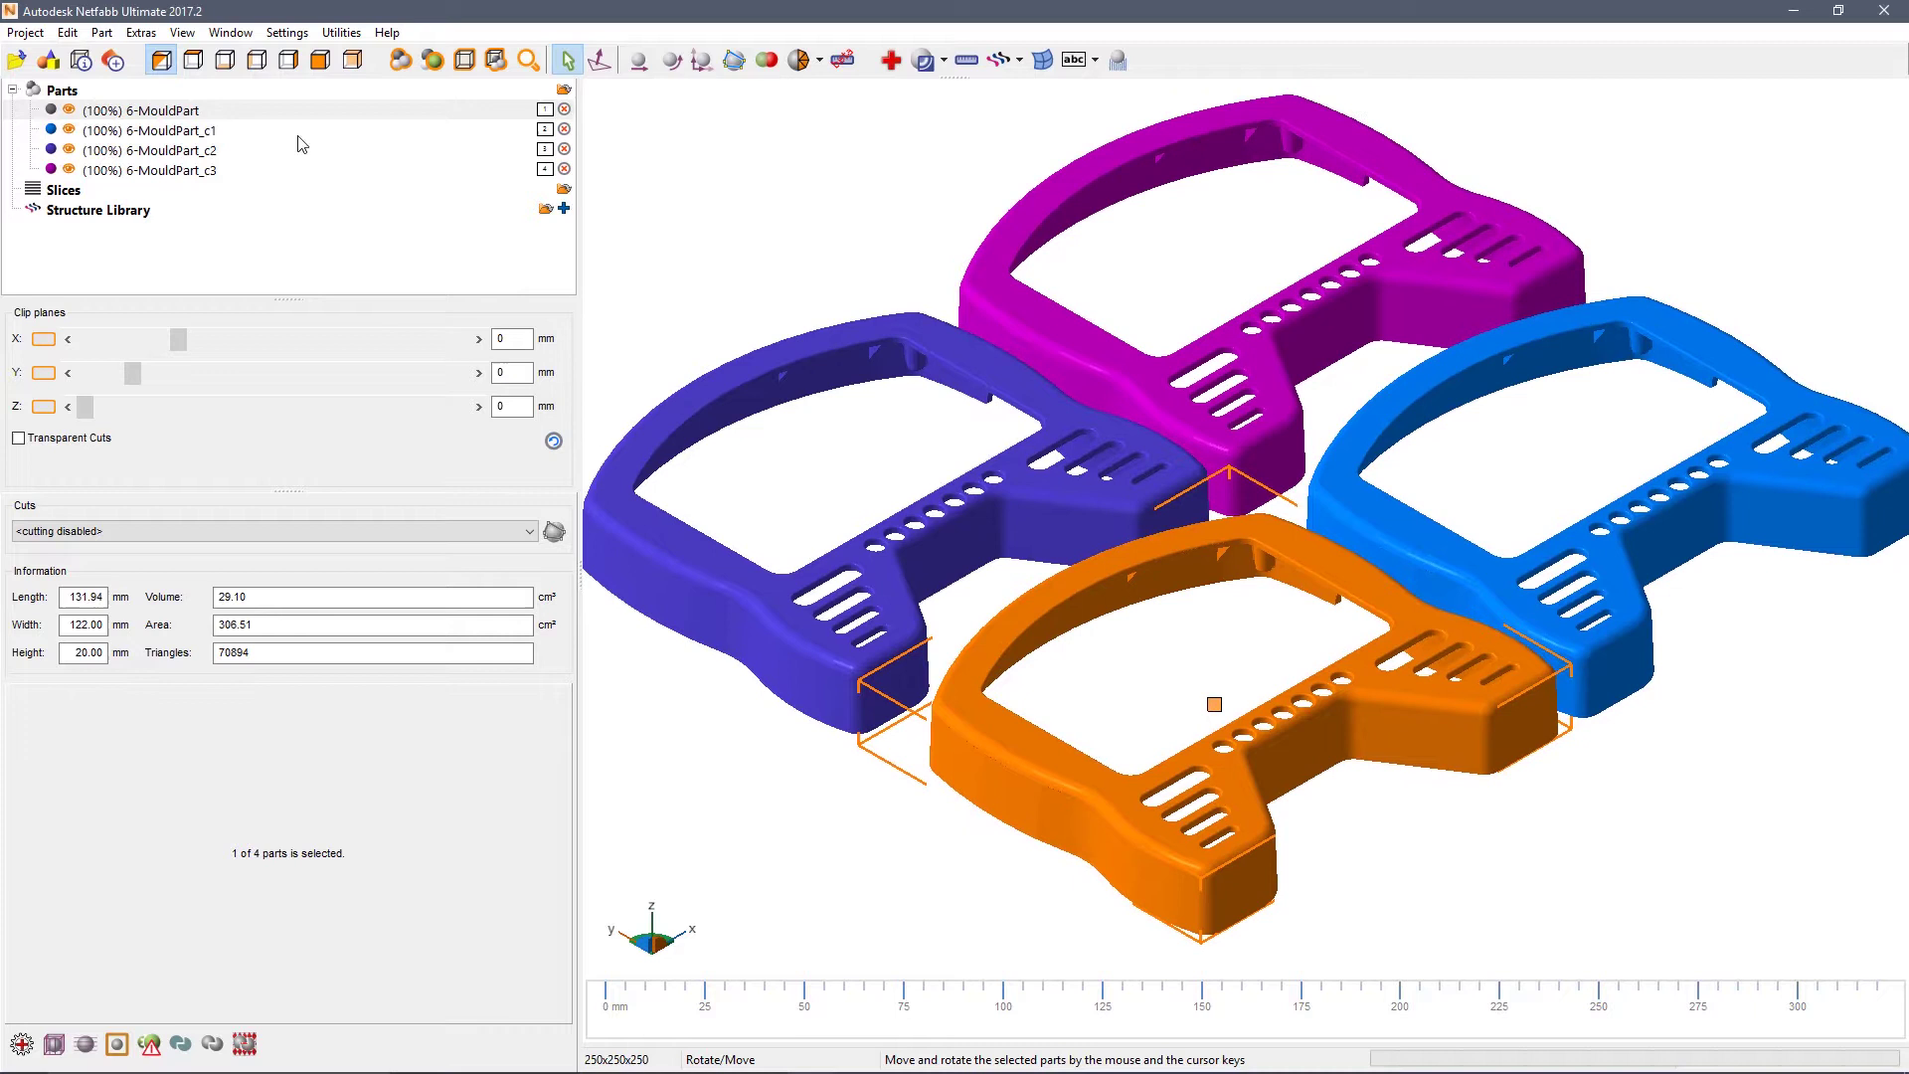
Step: Group all four mould parts under the name MyGroup
click(111, 119)
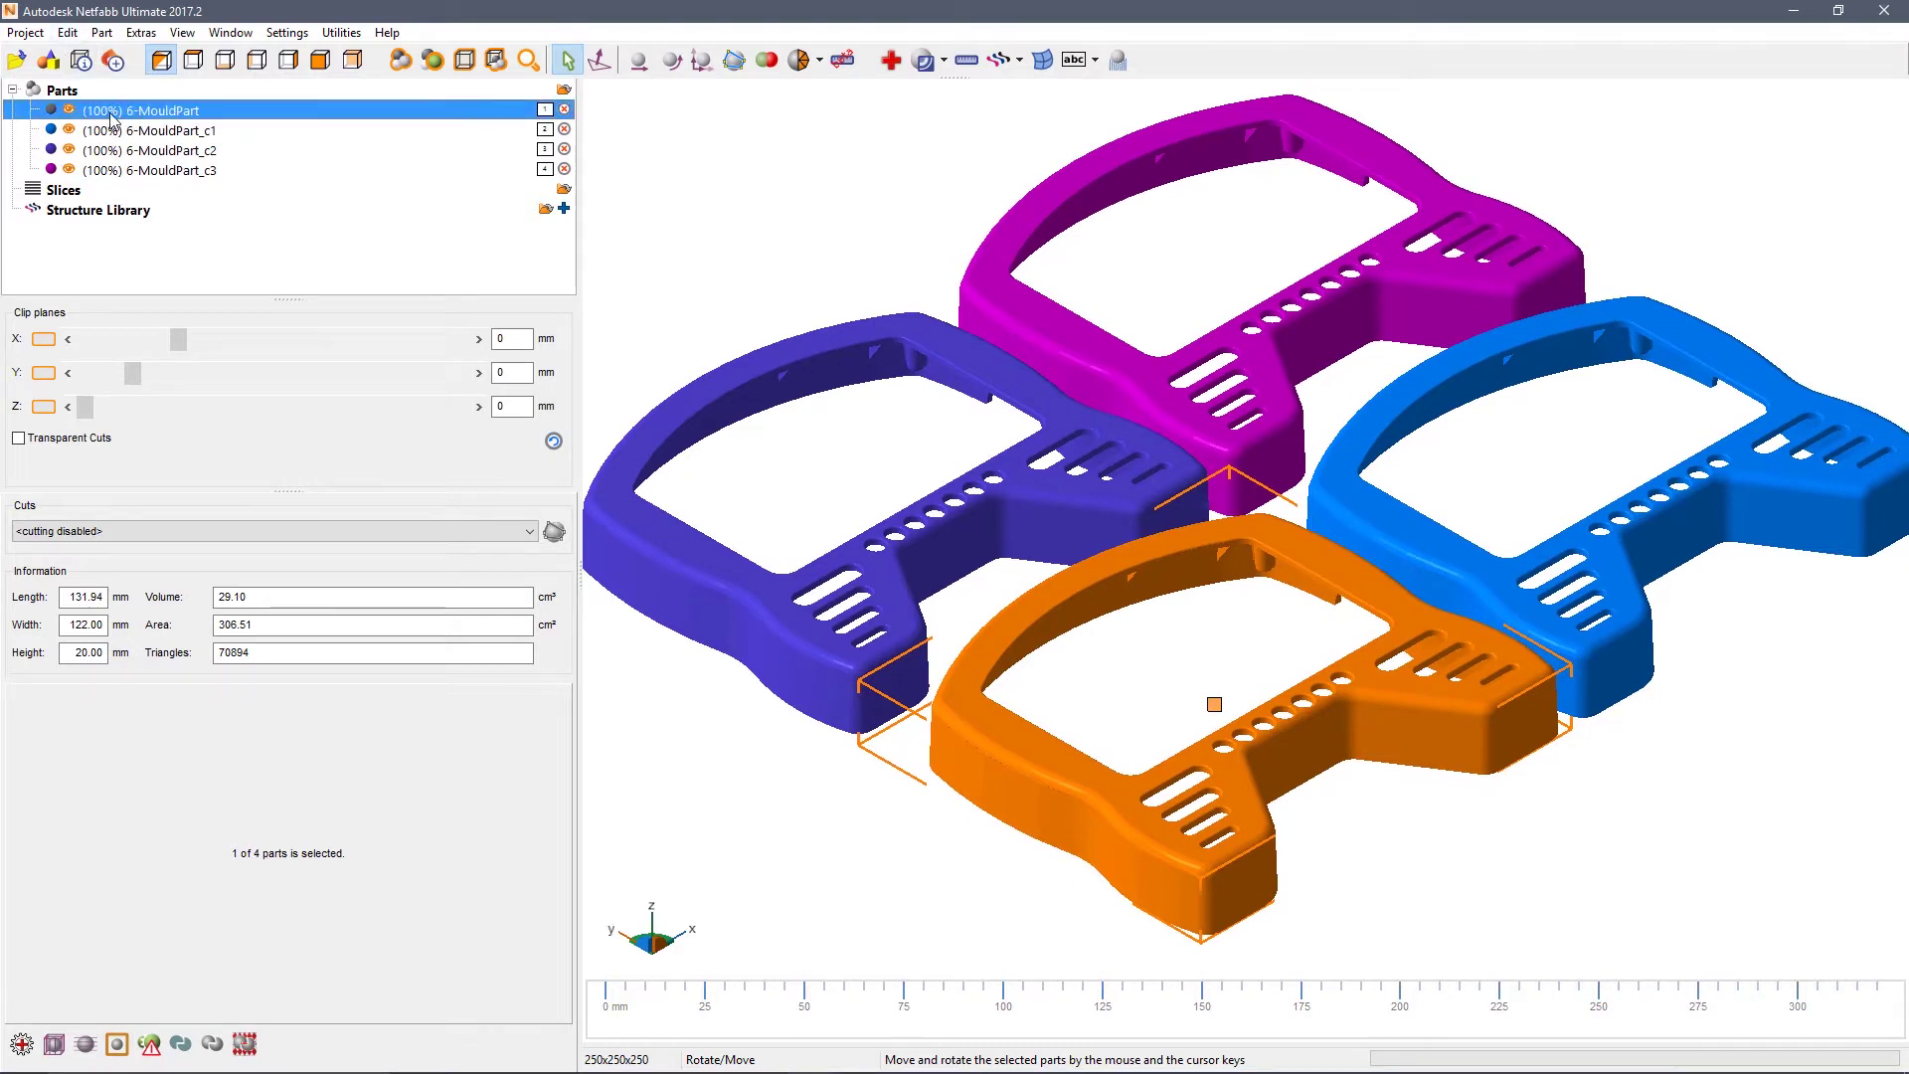
shift+click(121, 171)
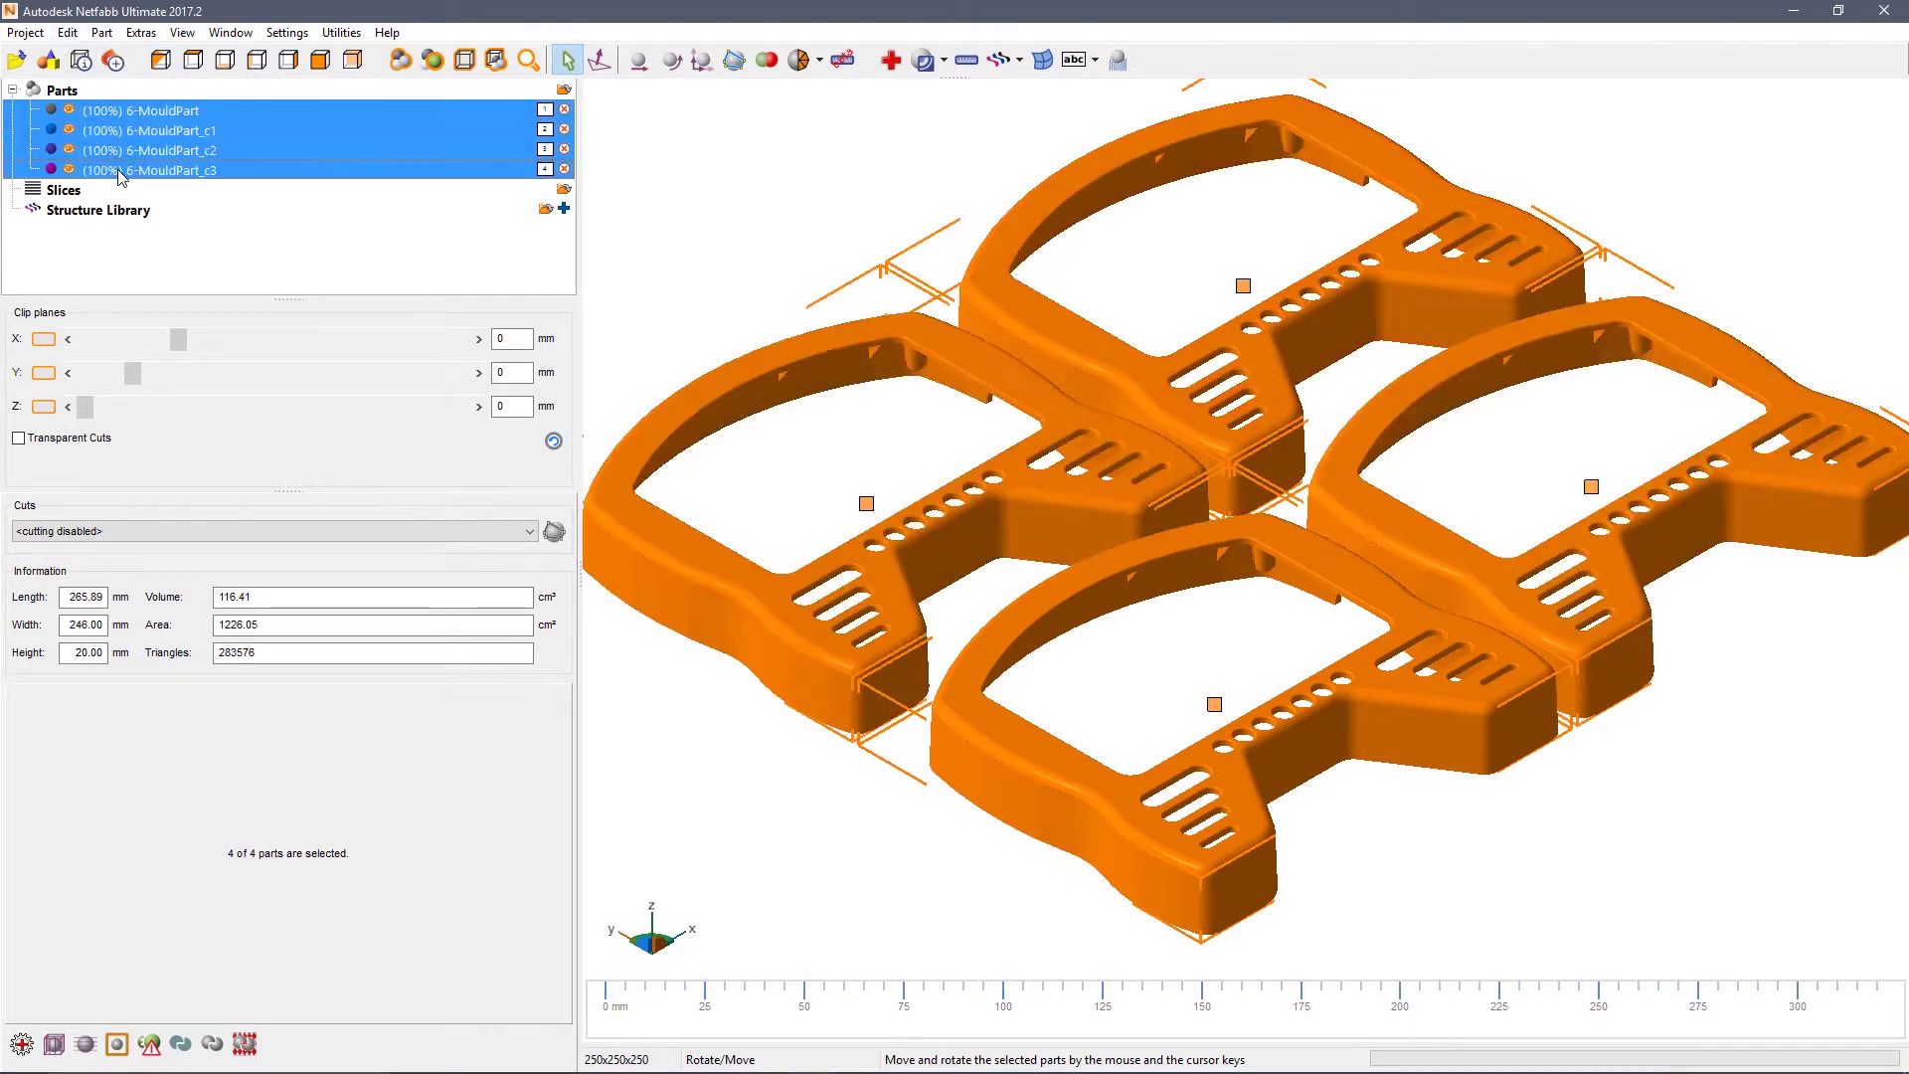
right_click(126, 117)
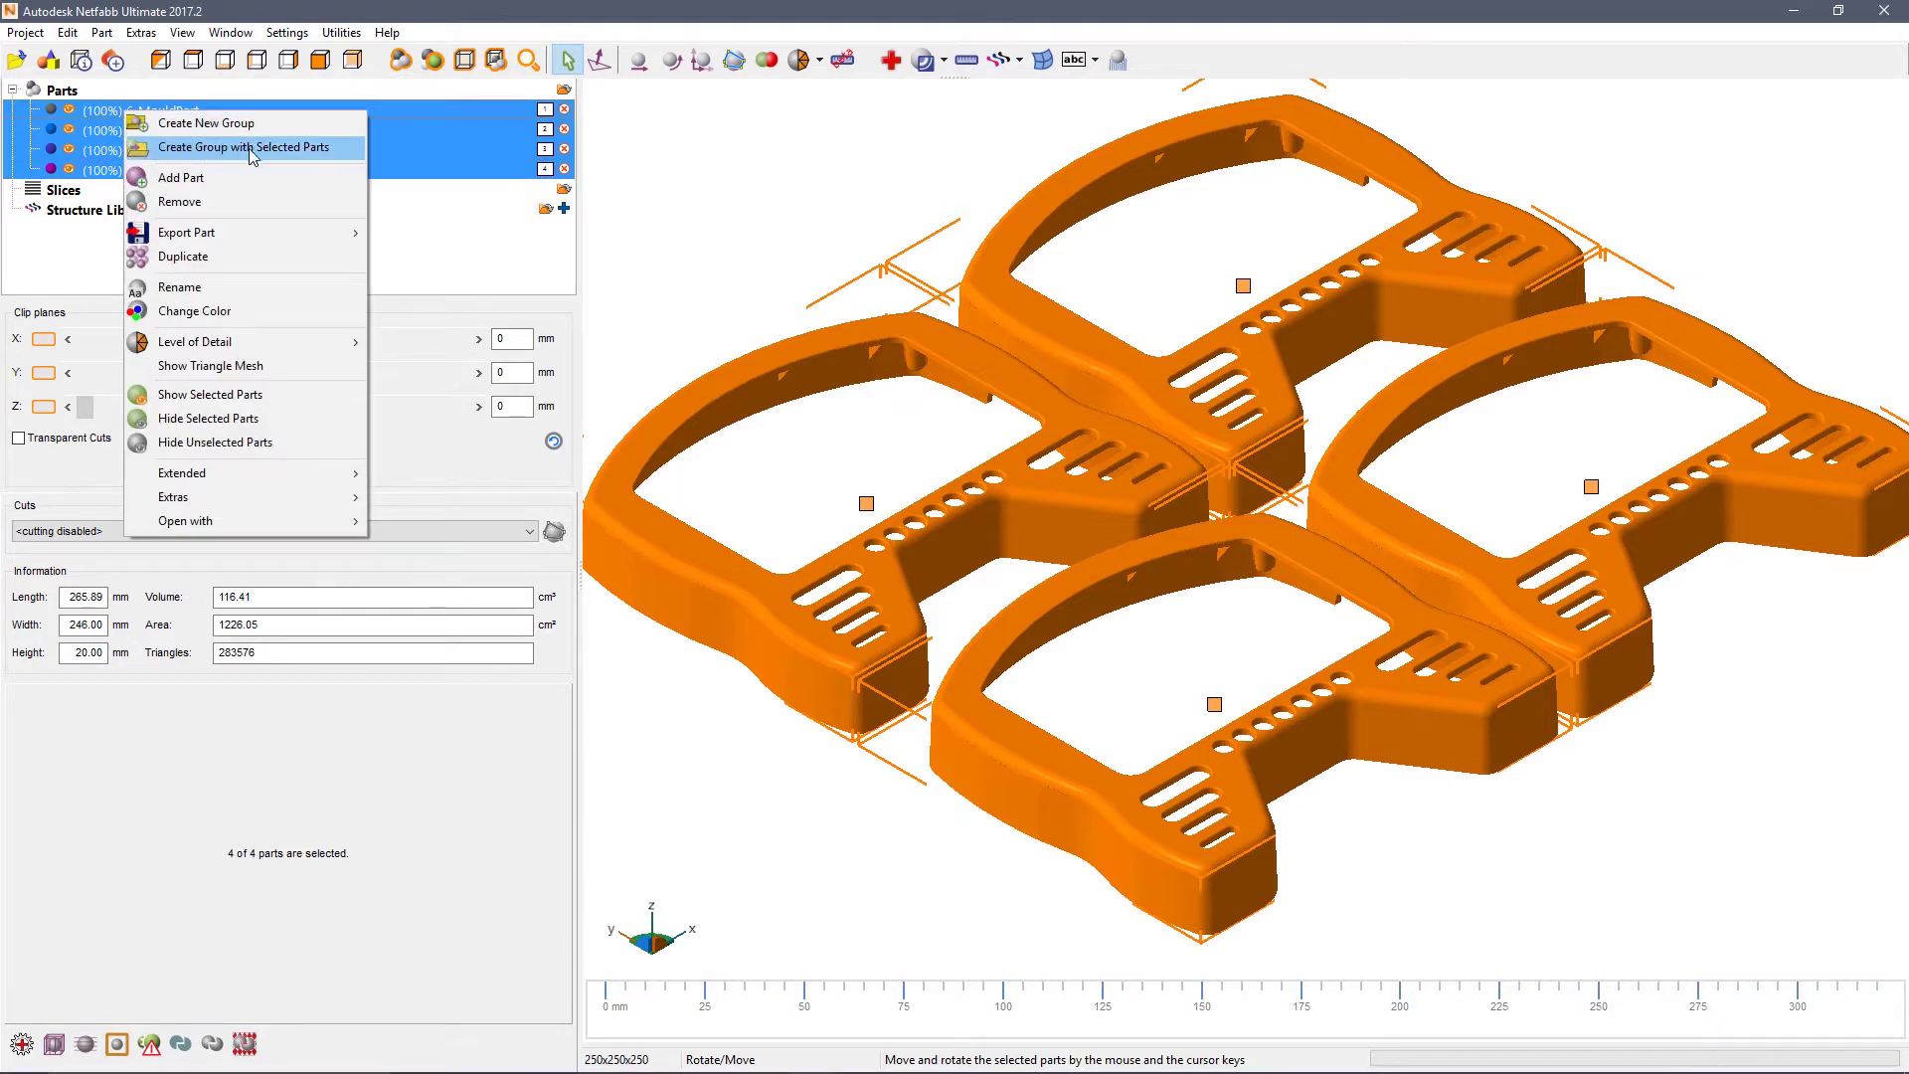
click(249, 150)
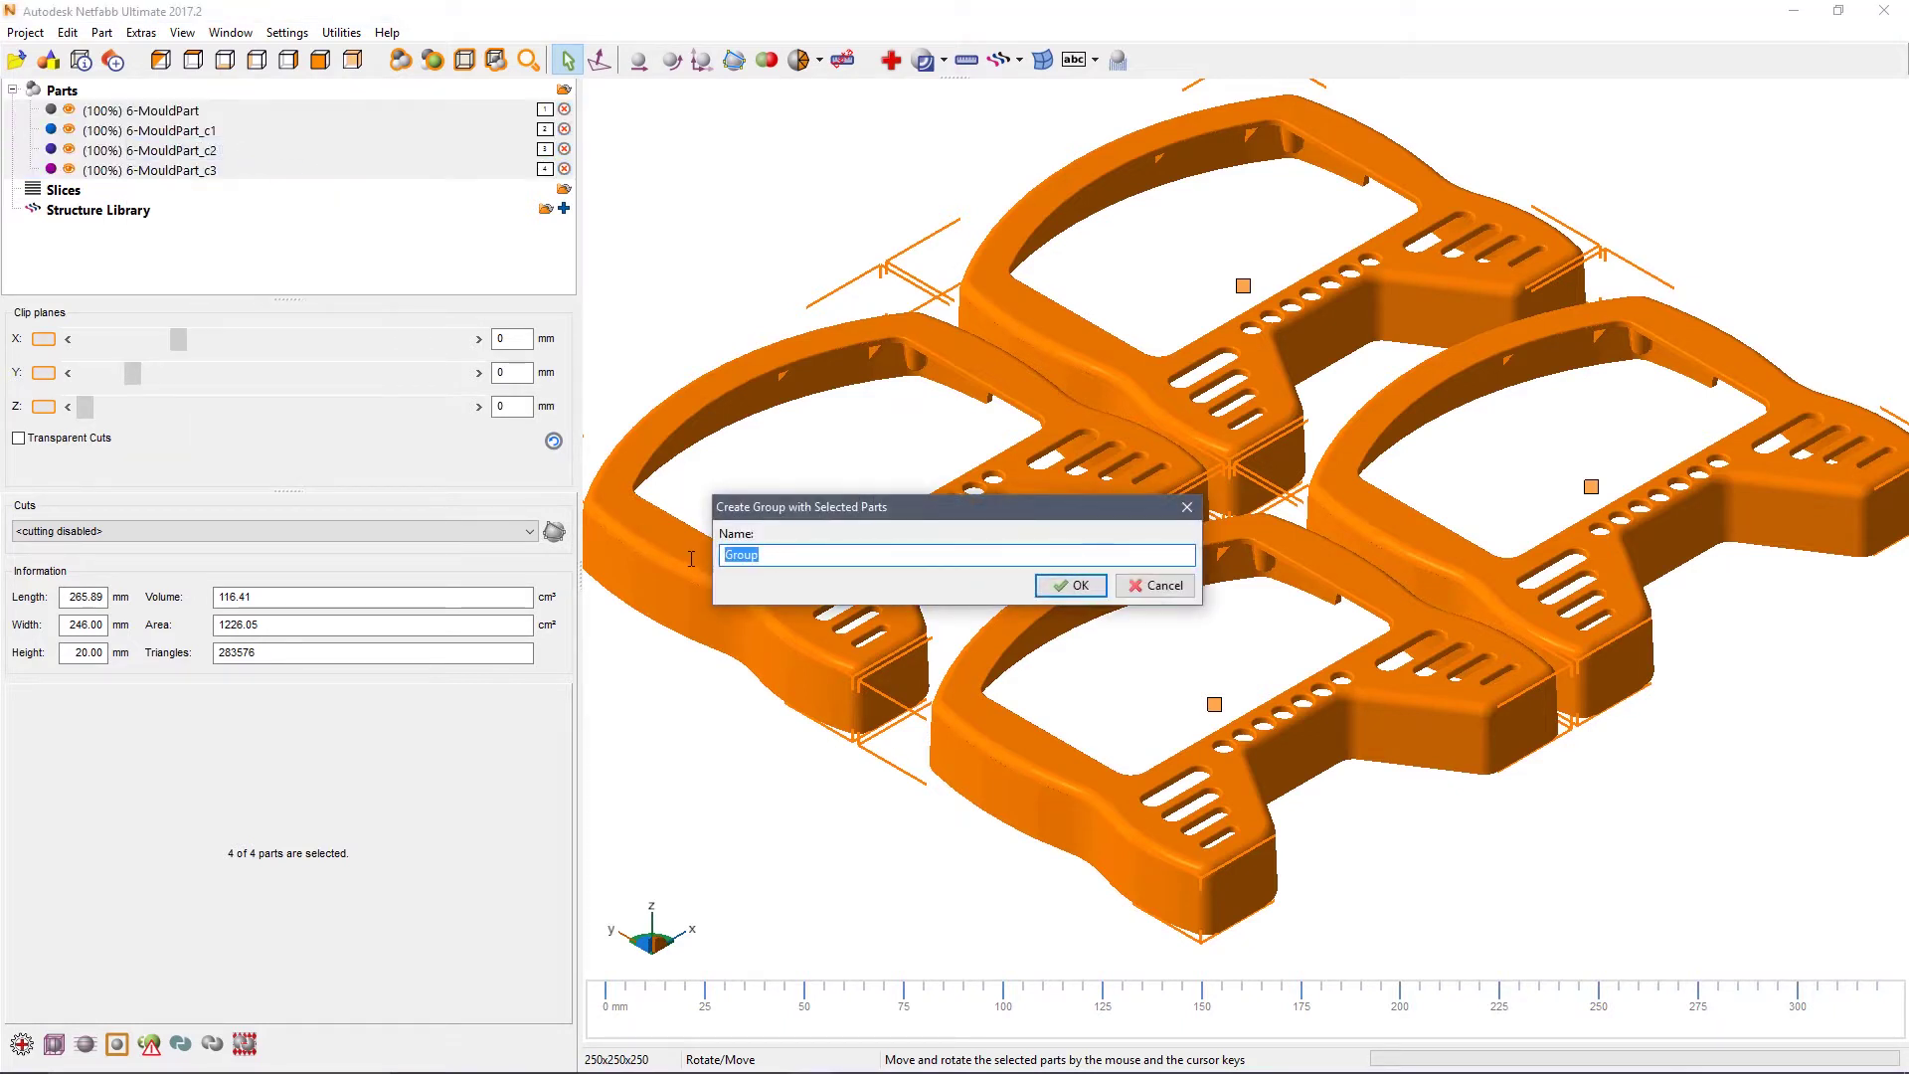
text(MyG)
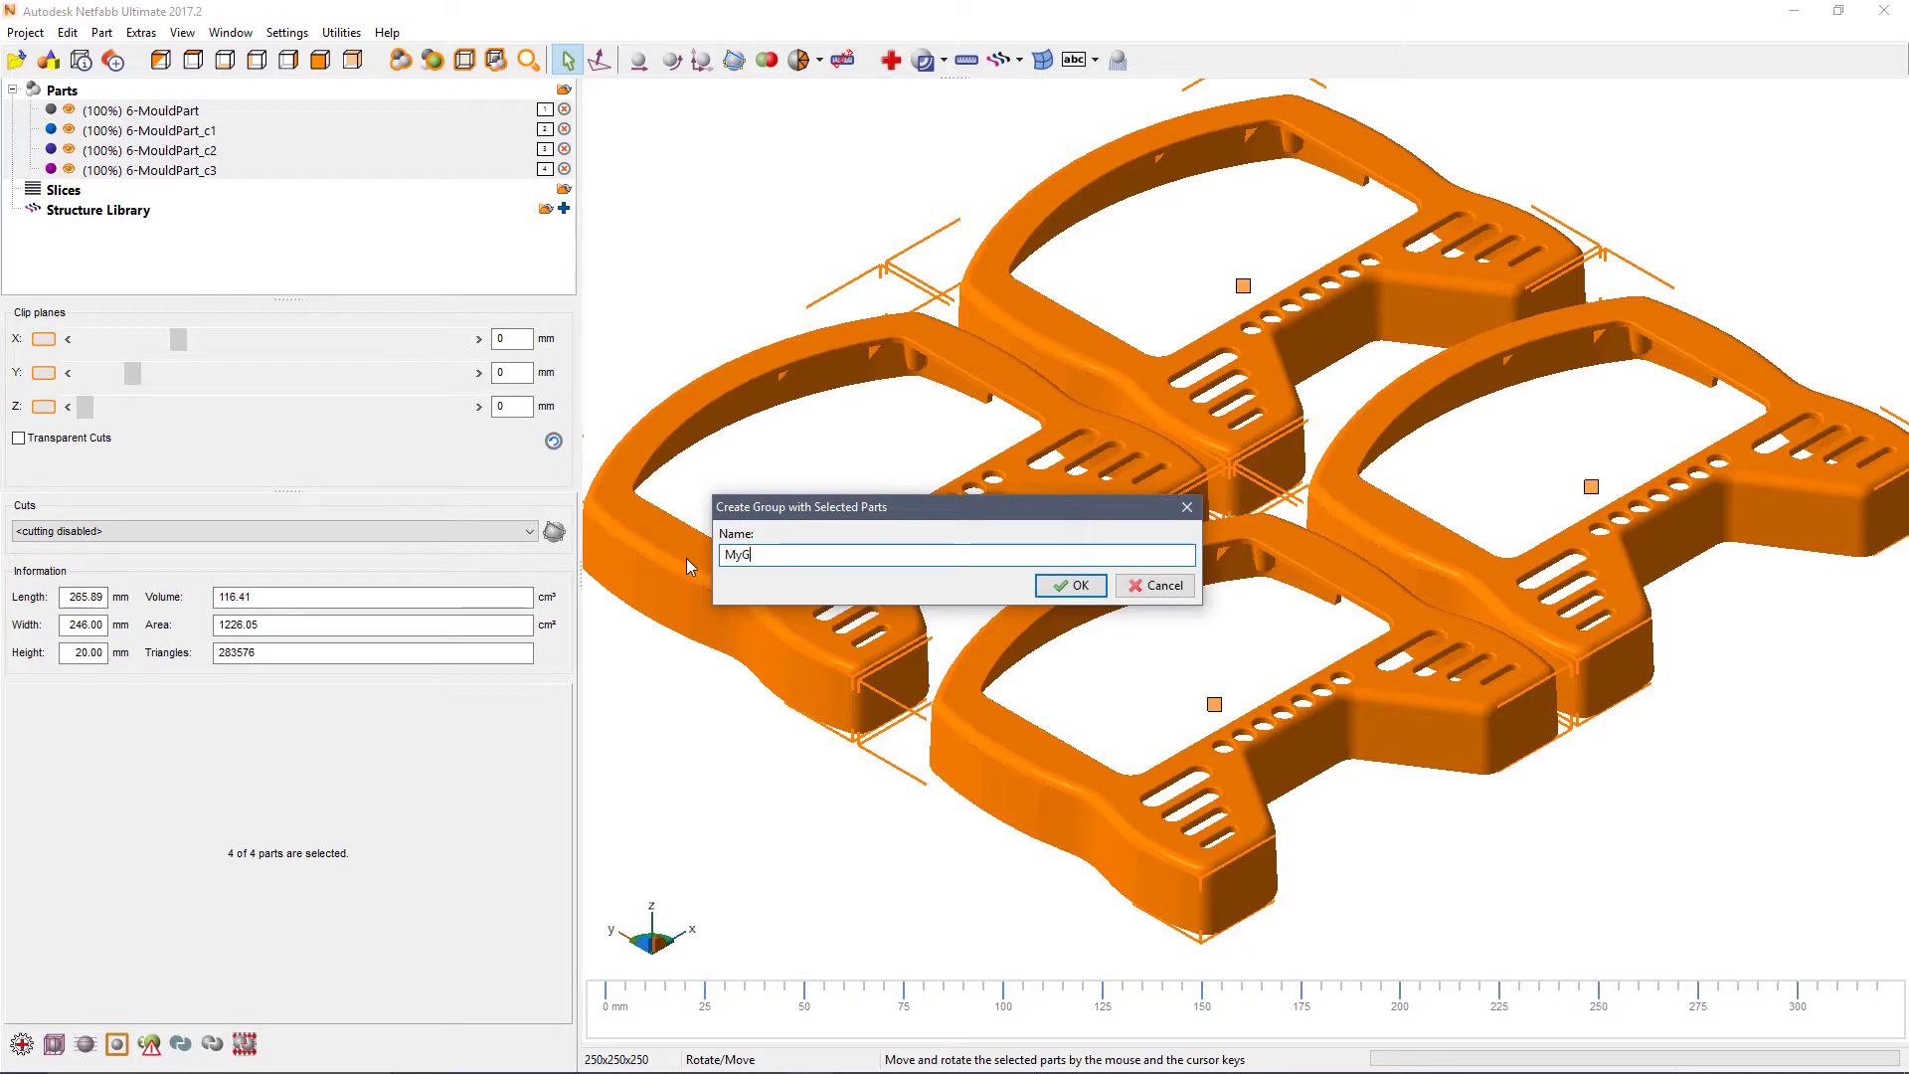
text(roup)
click(1072, 586)
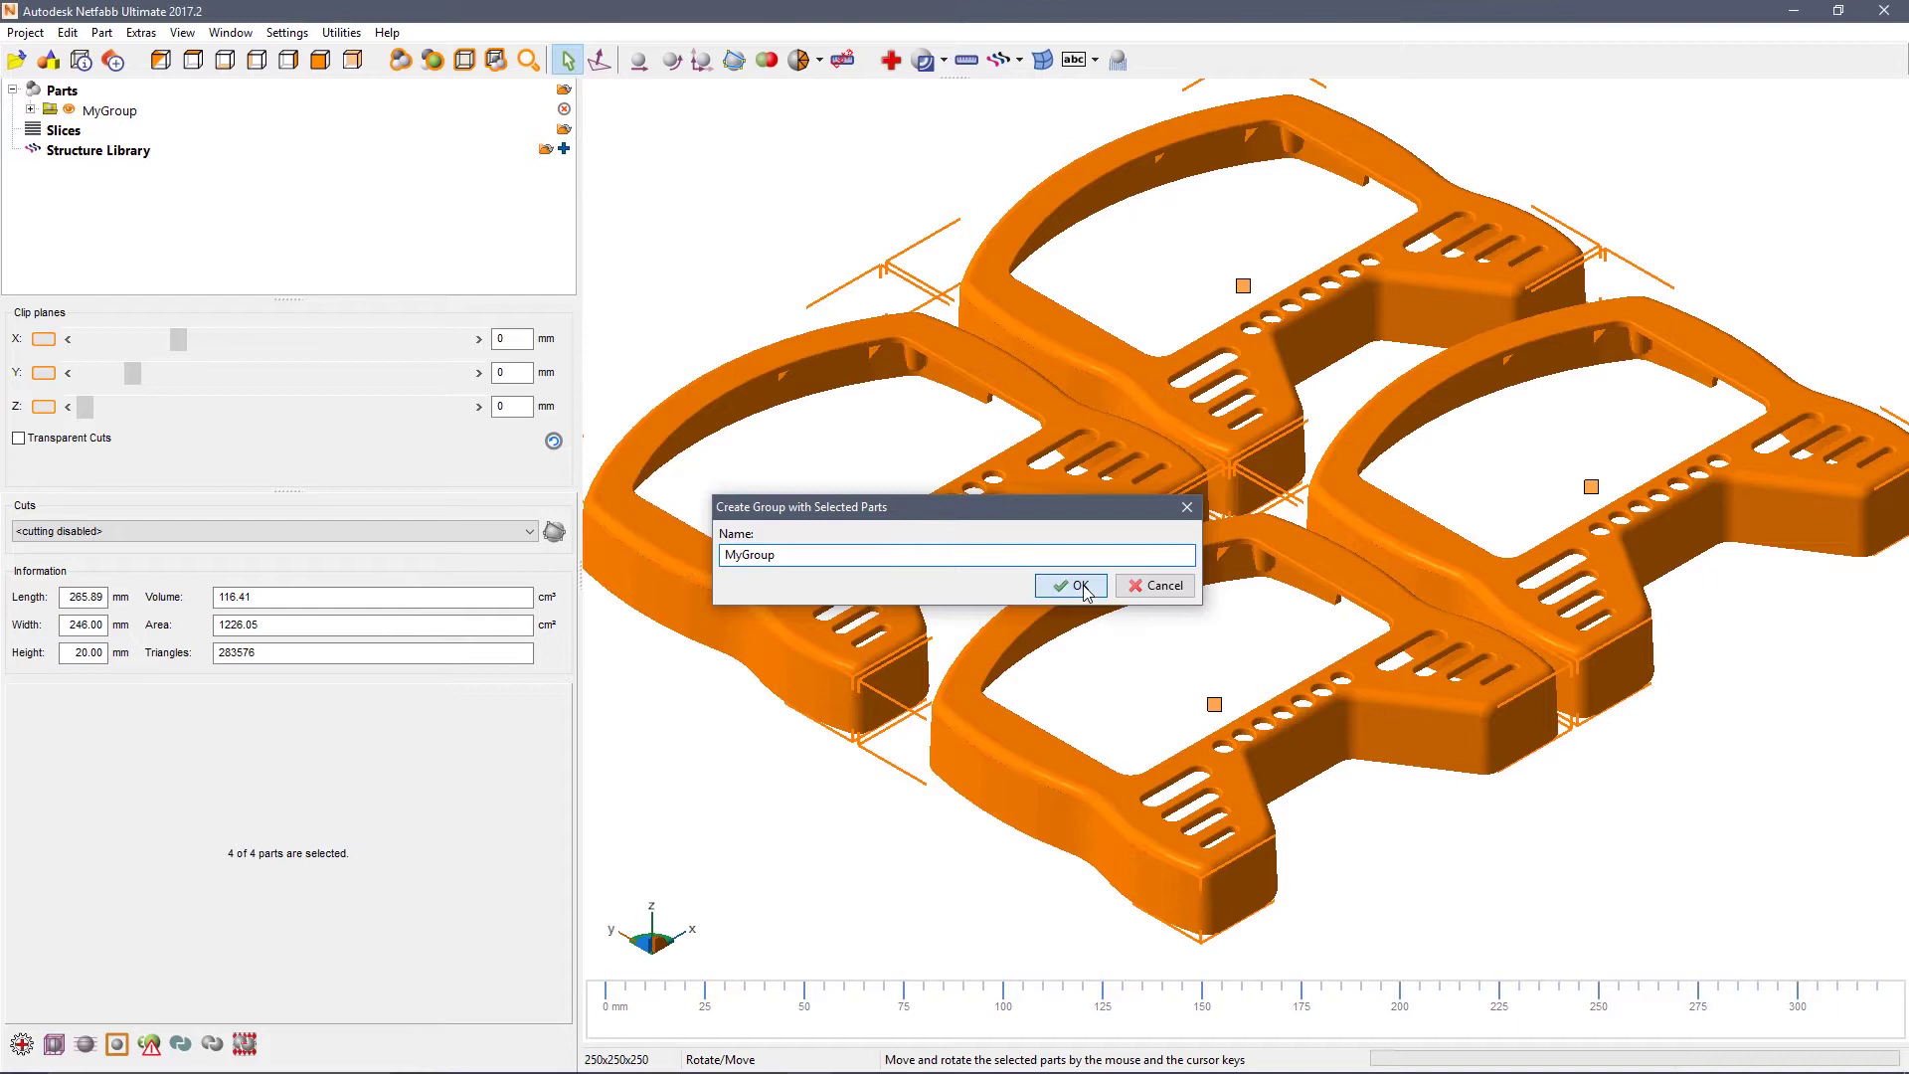
Step: Slice the four grouped parts with a layer size of 0.015 mm from 0 to 20 mm
click(31, 110)
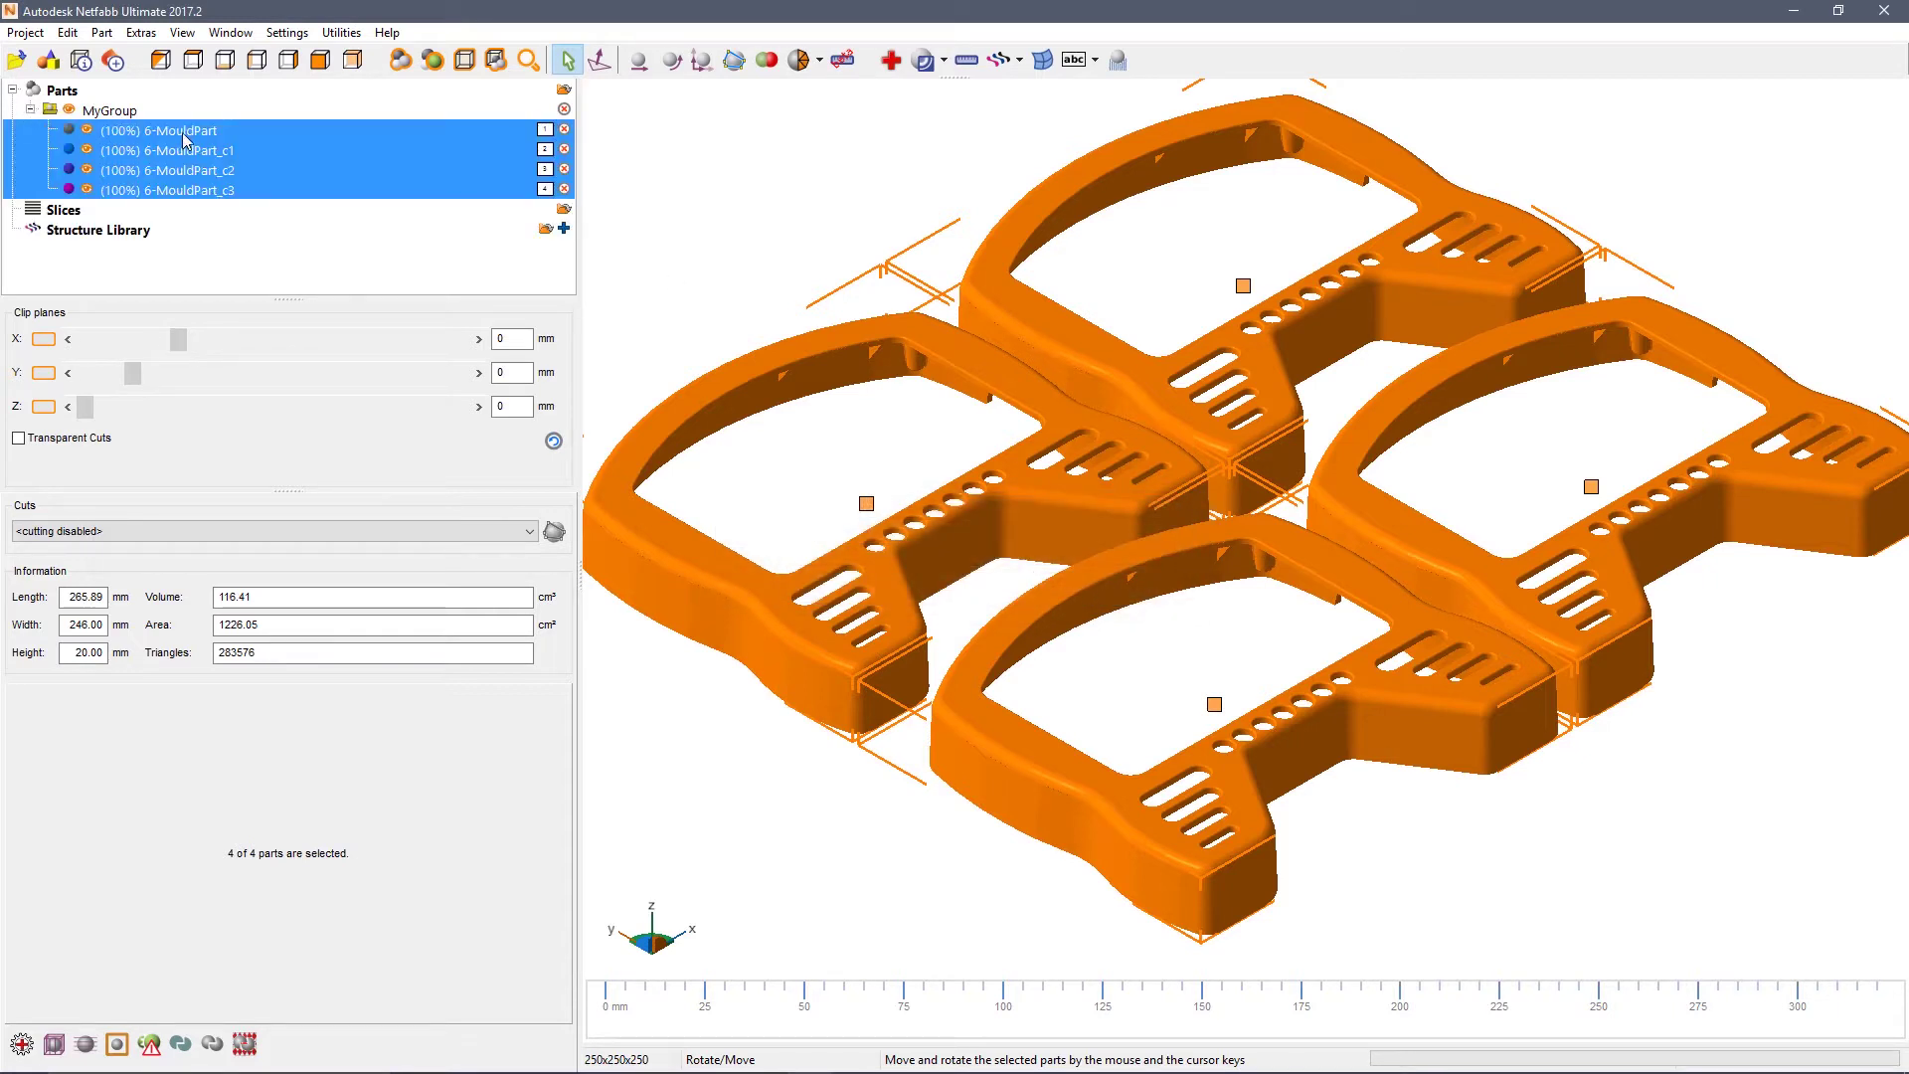
drag(196, 139, 66, 214)
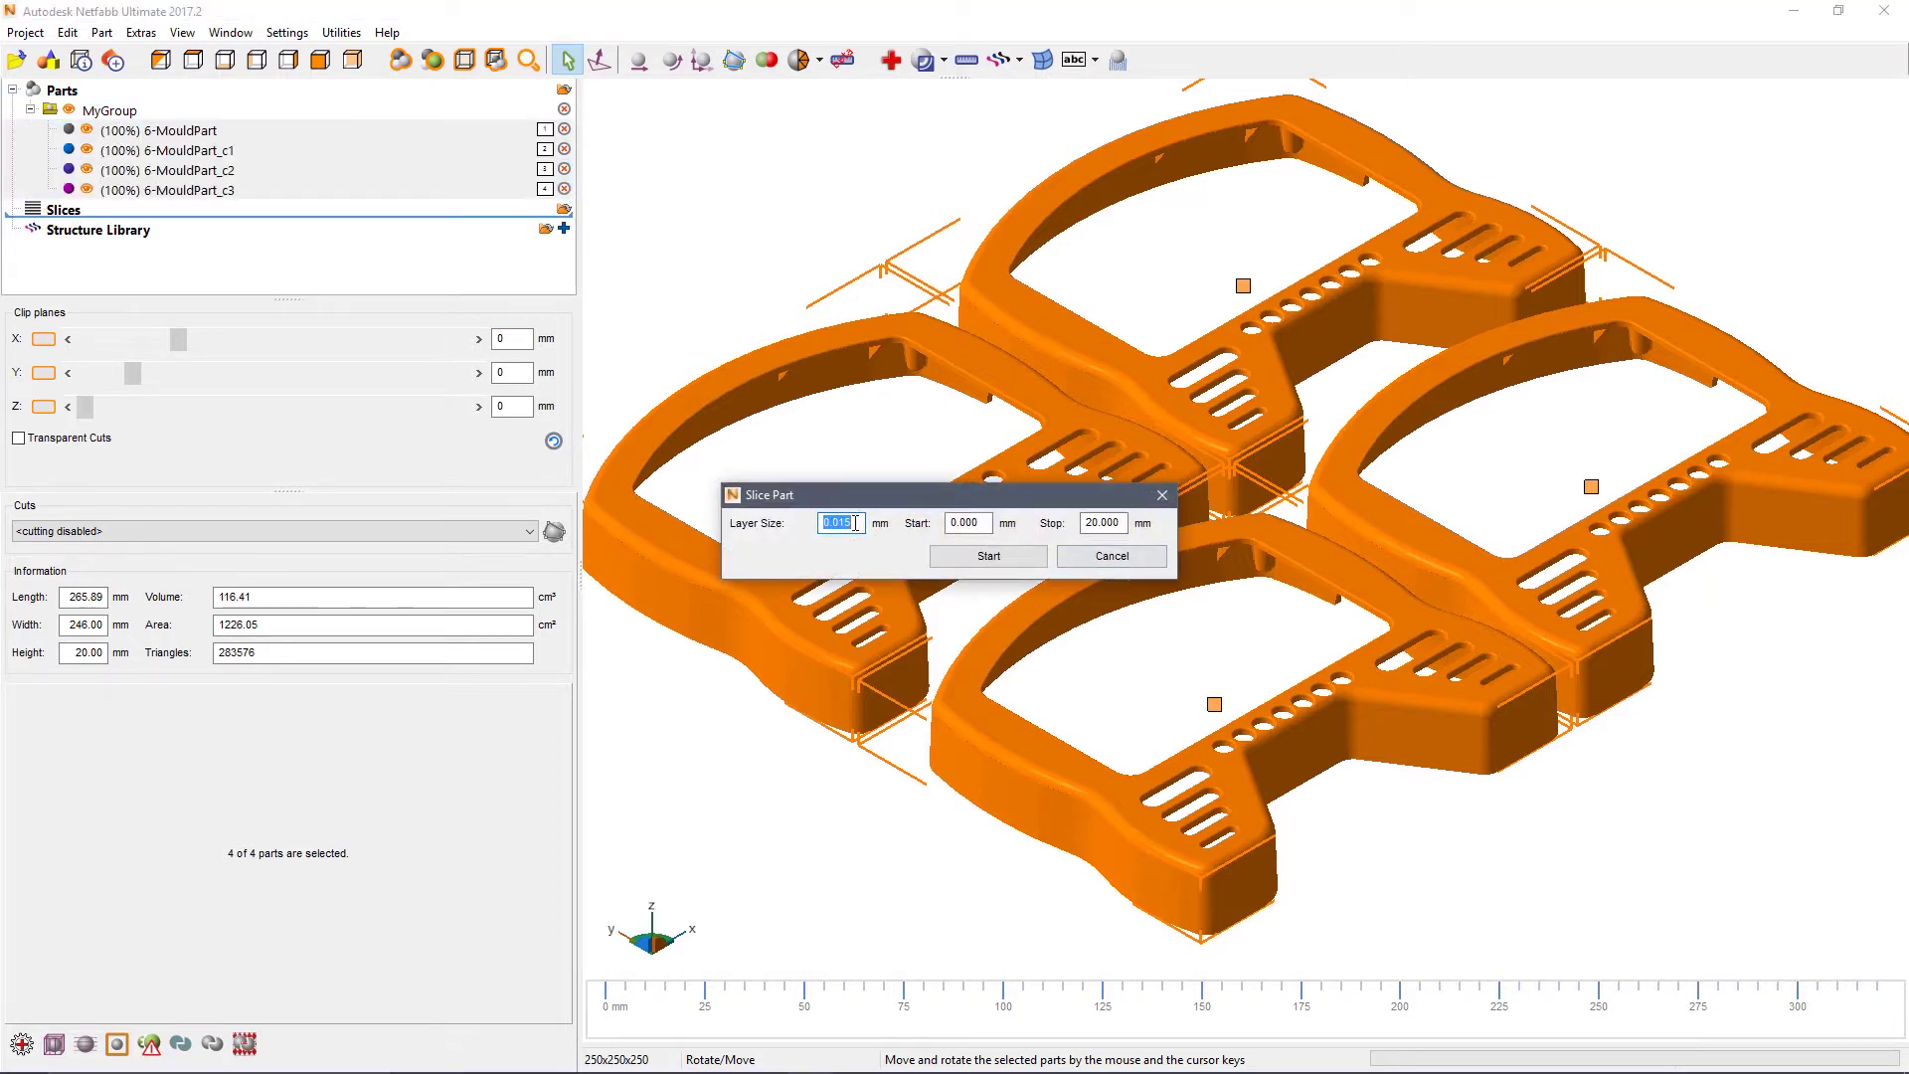
drag(856, 521, 841, 521)
click(997, 559)
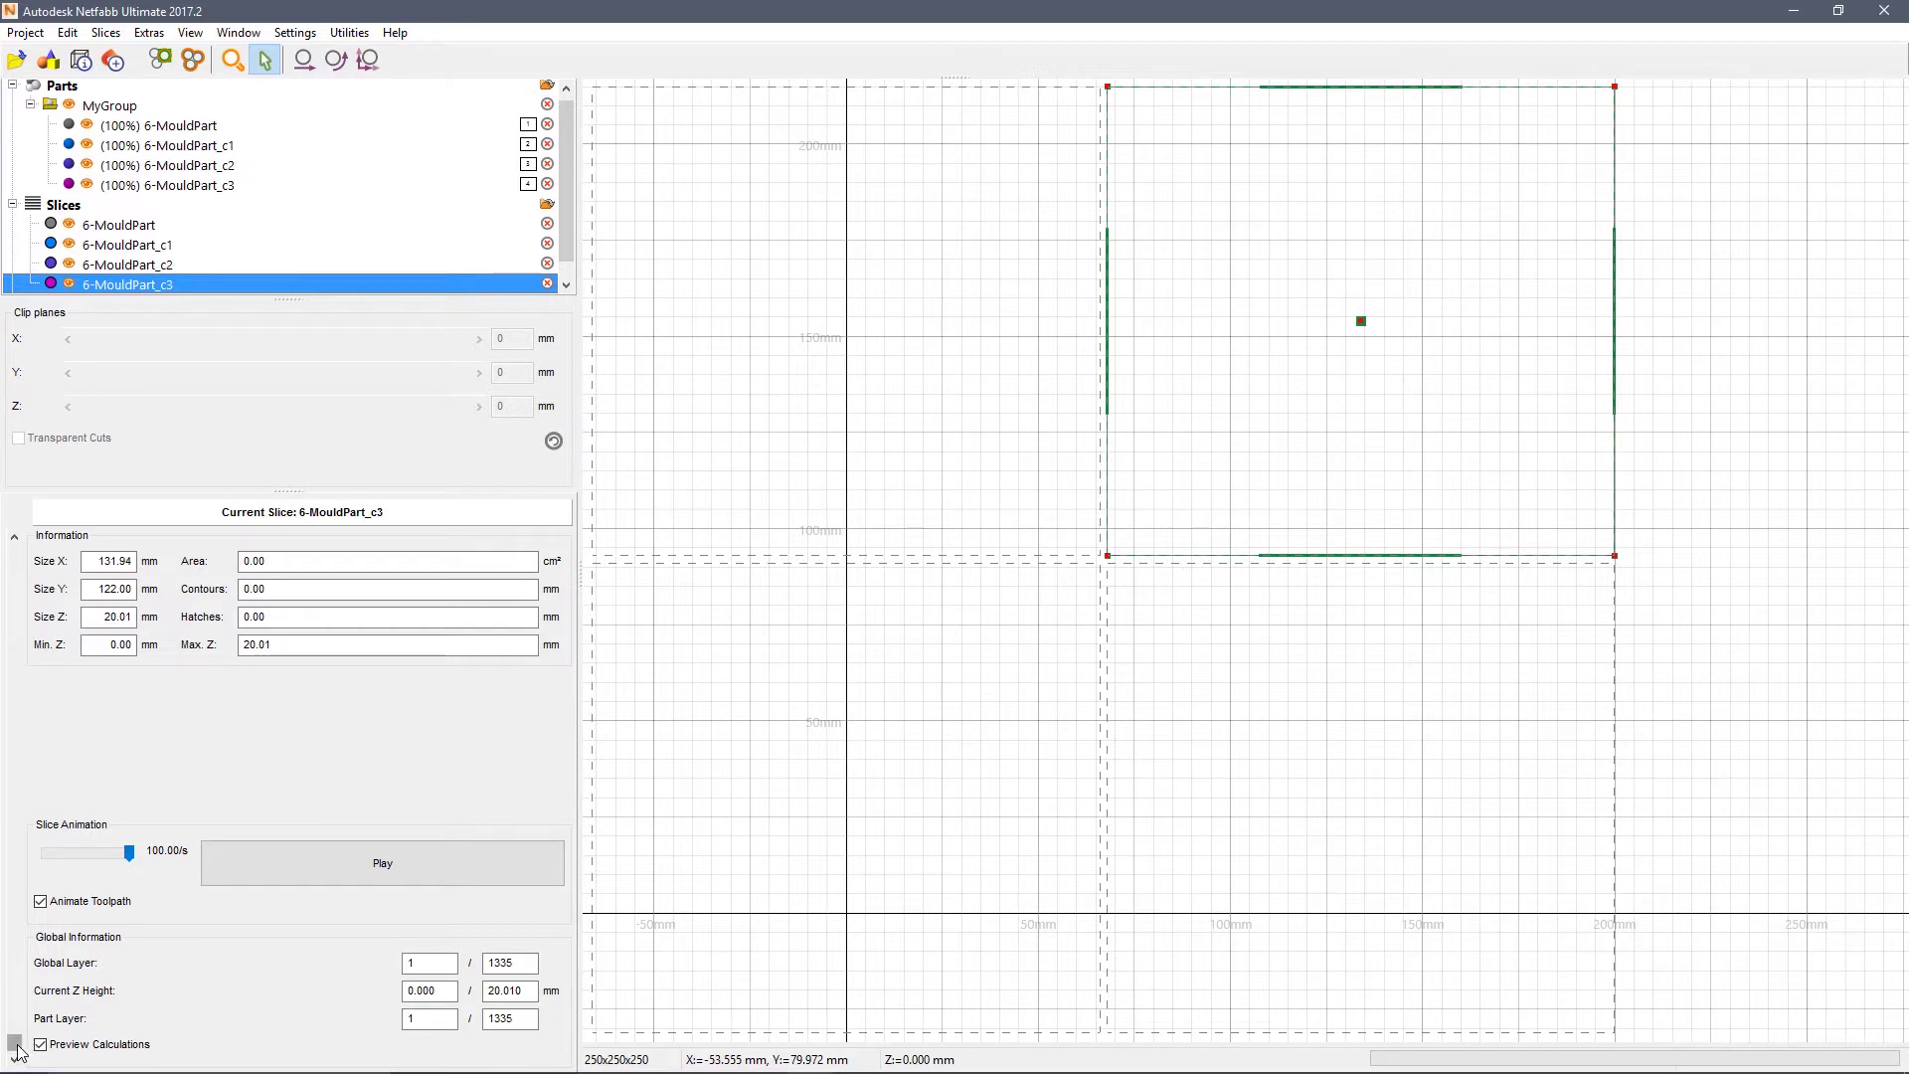
Step: View the slice contours at a height of about 16 mm and briefly play the toolpath animation
drag(18, 1052, 45, 664)
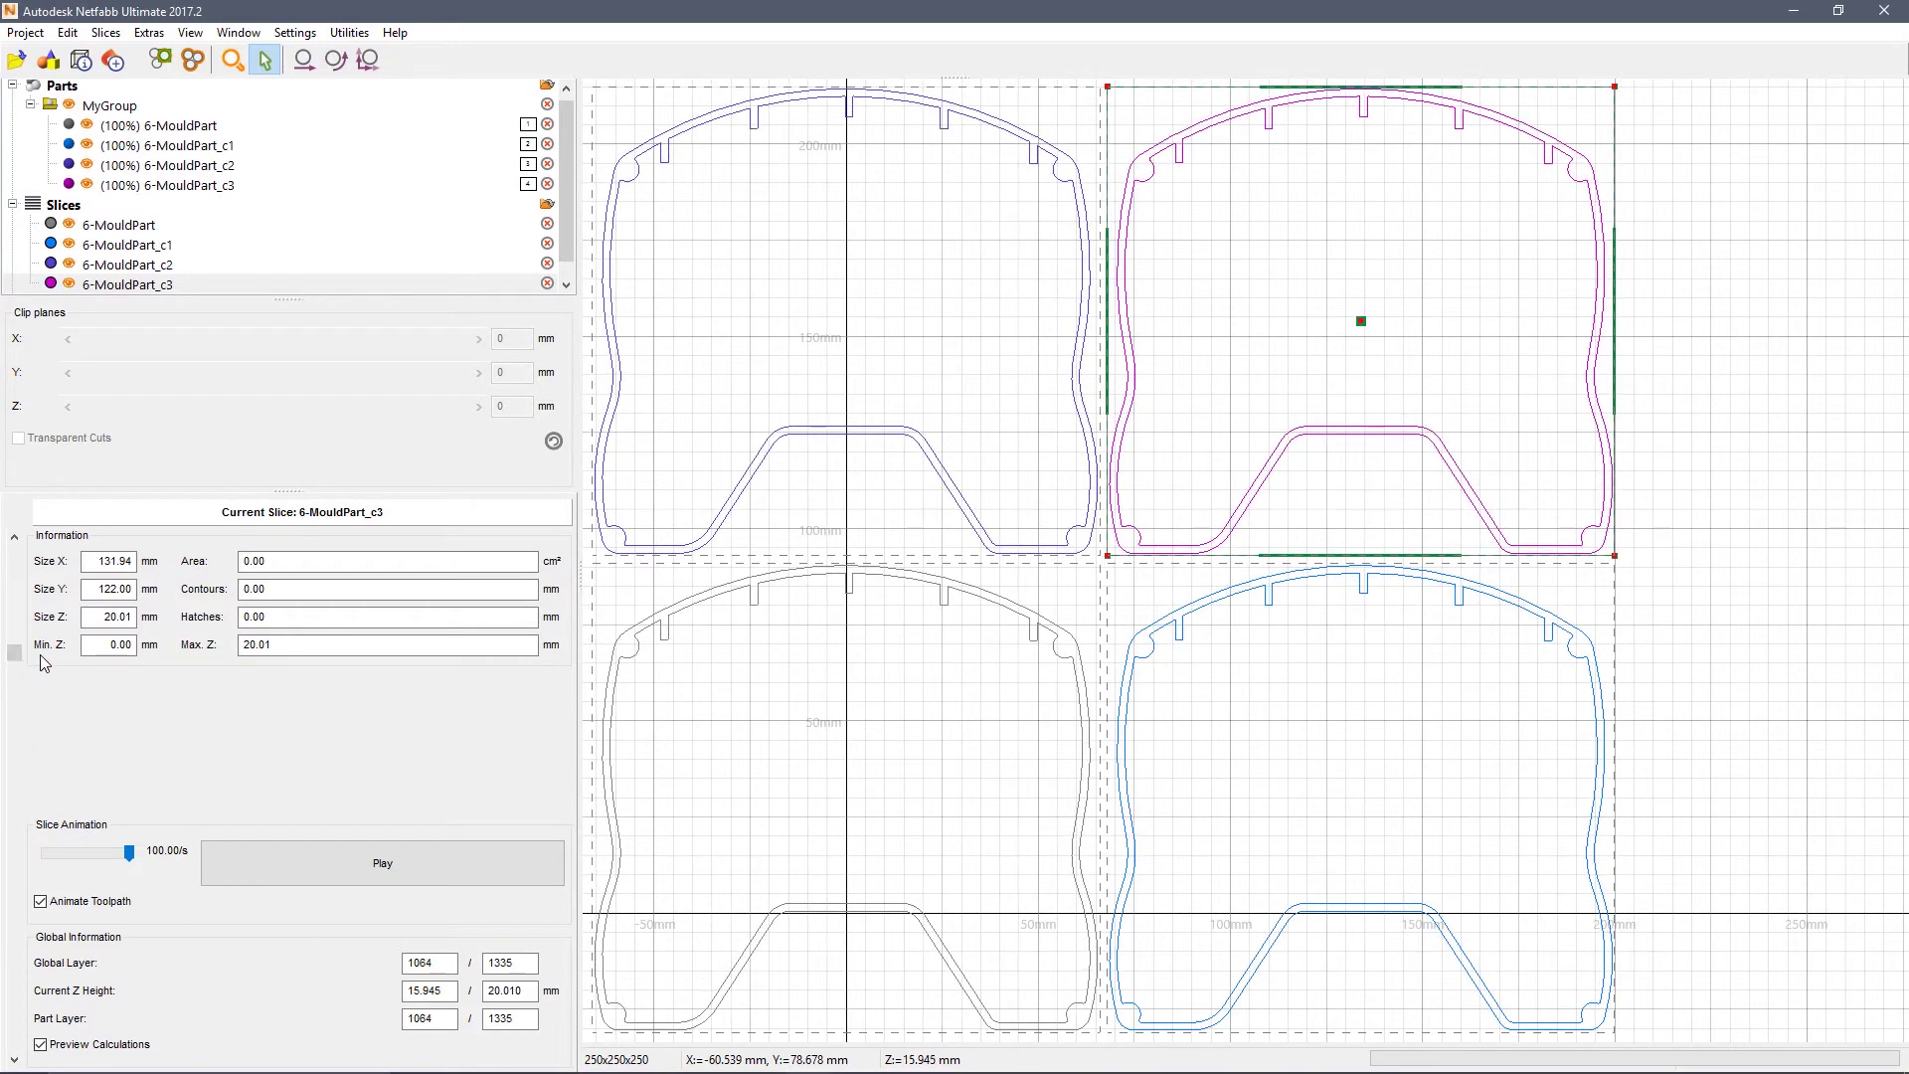
click(305, 871)
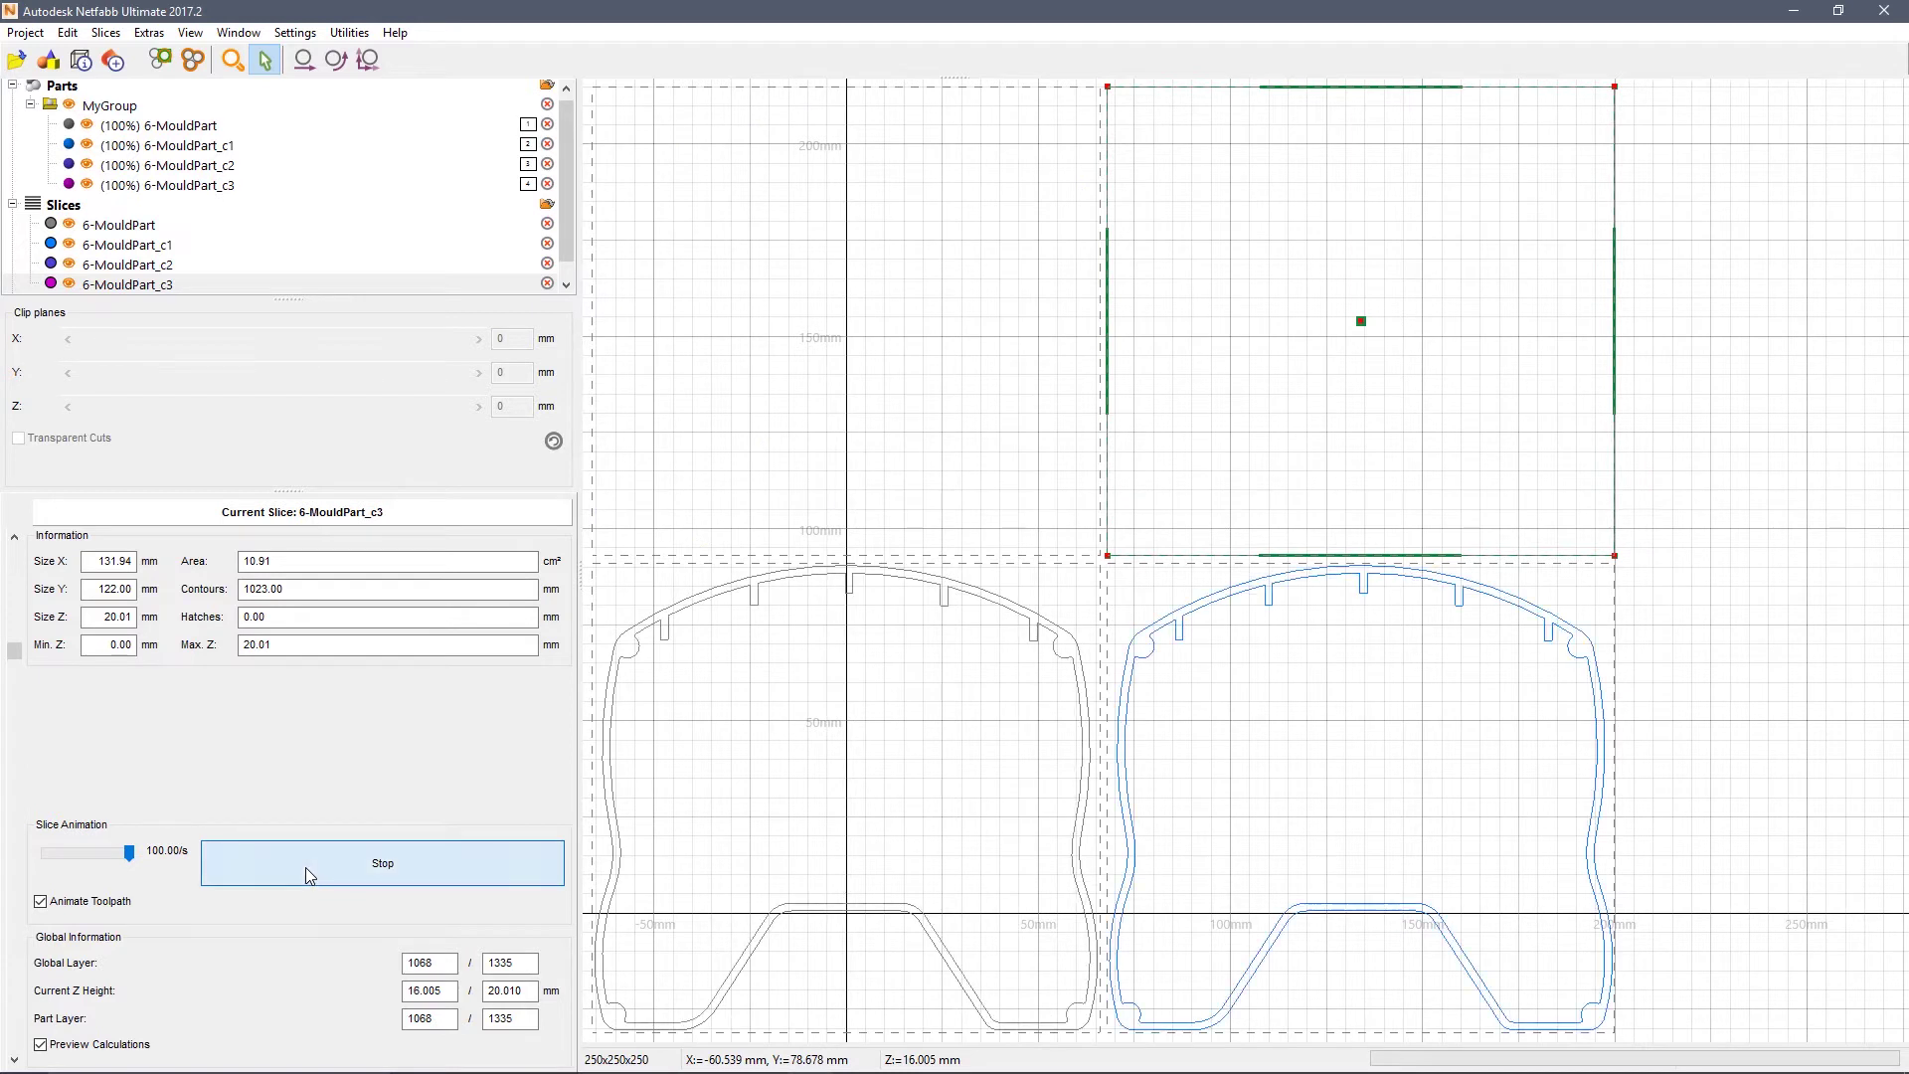
click(306, 868)
Step: Create a Quad Islands filling on the 6-MouldPart slice with 10 mm quad width and height and 1 mm hatch distance
click(137, 228)
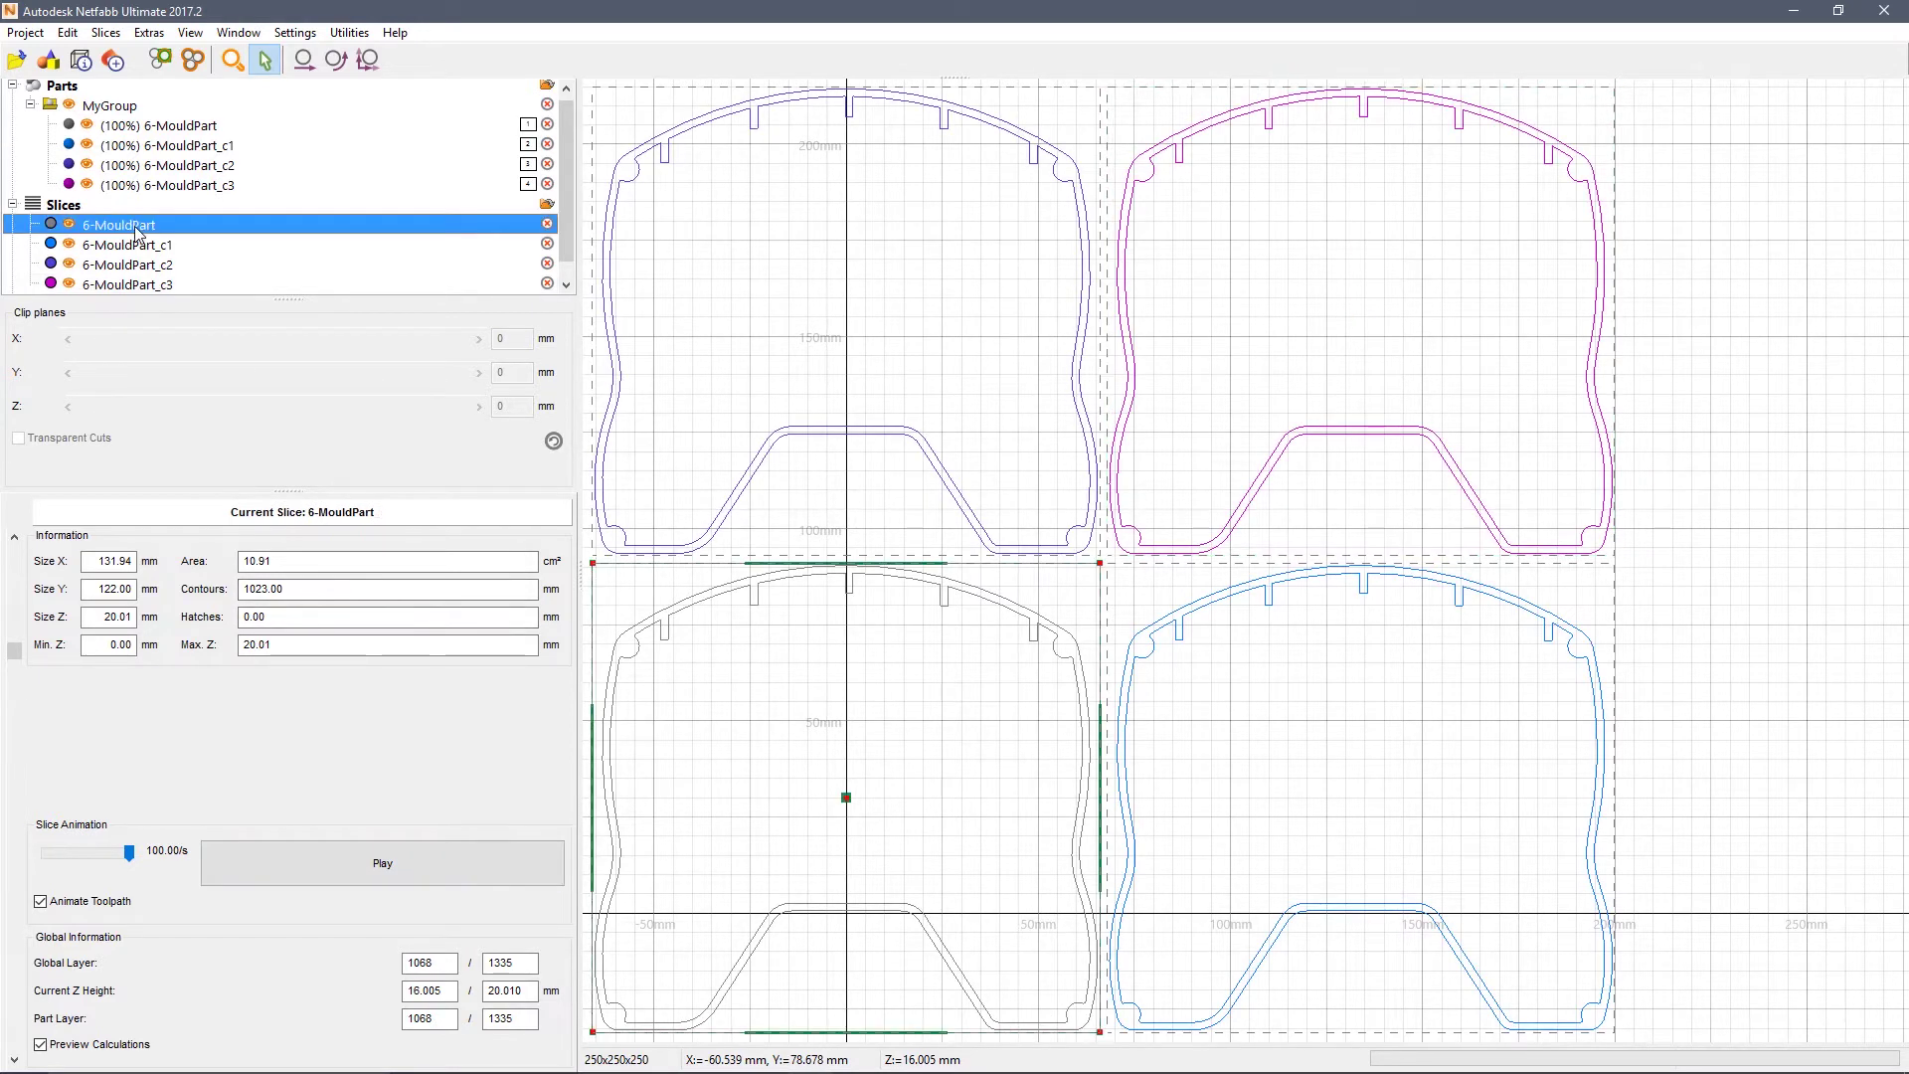
right_click(147, 230)
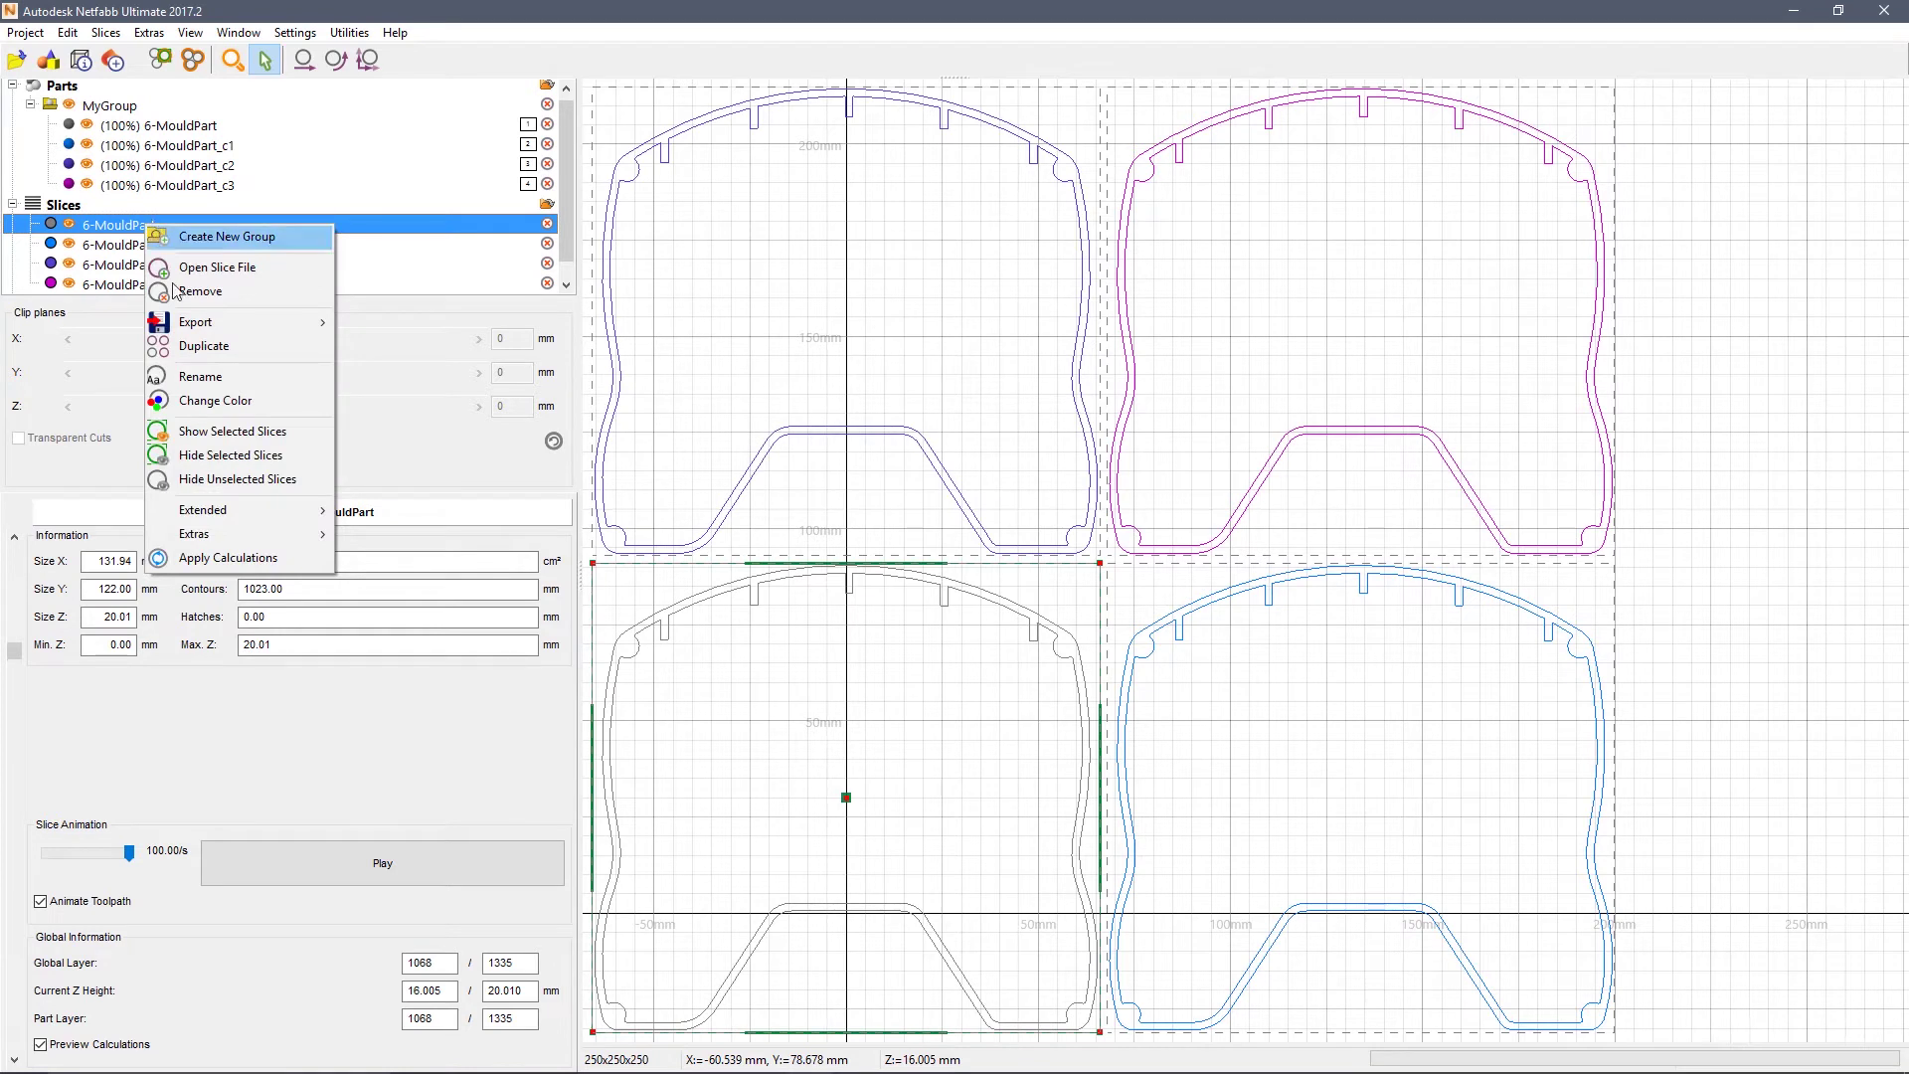
mouse_move(208, 537)
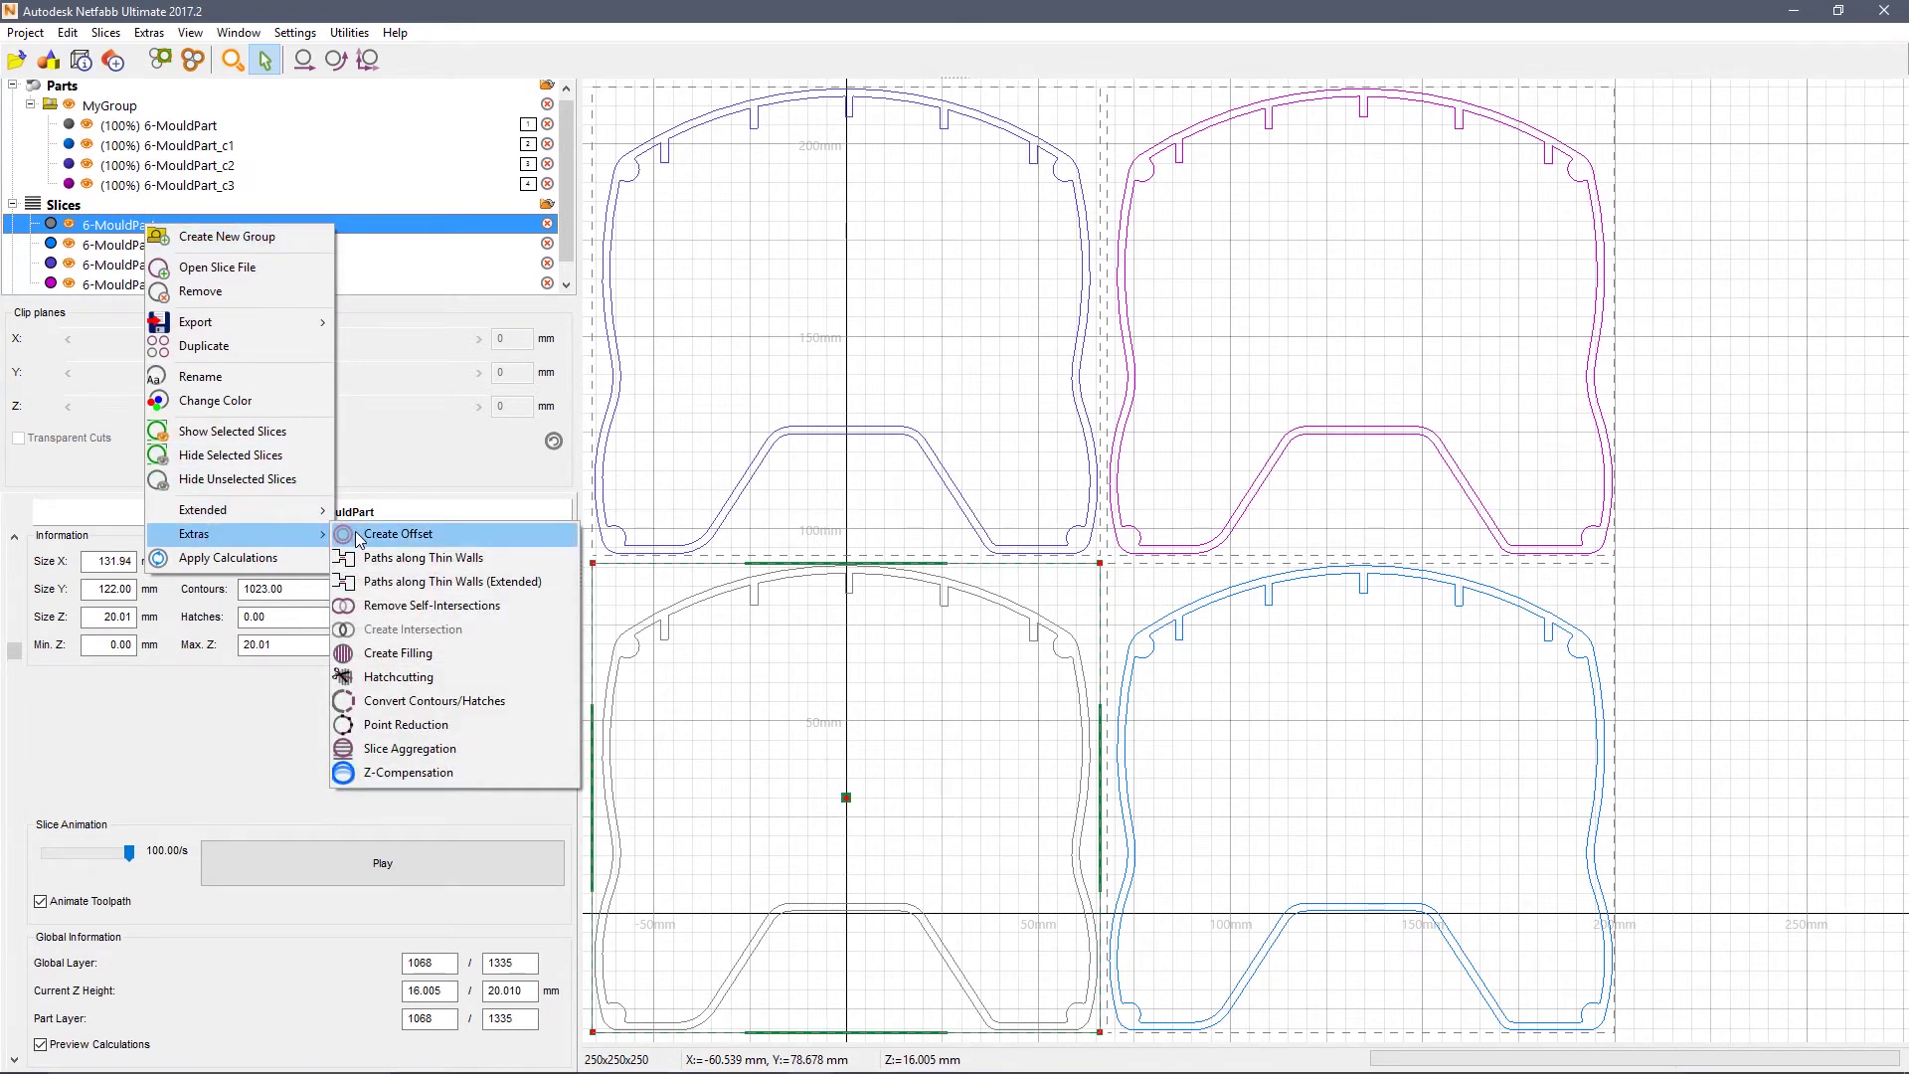
click(350, 655)
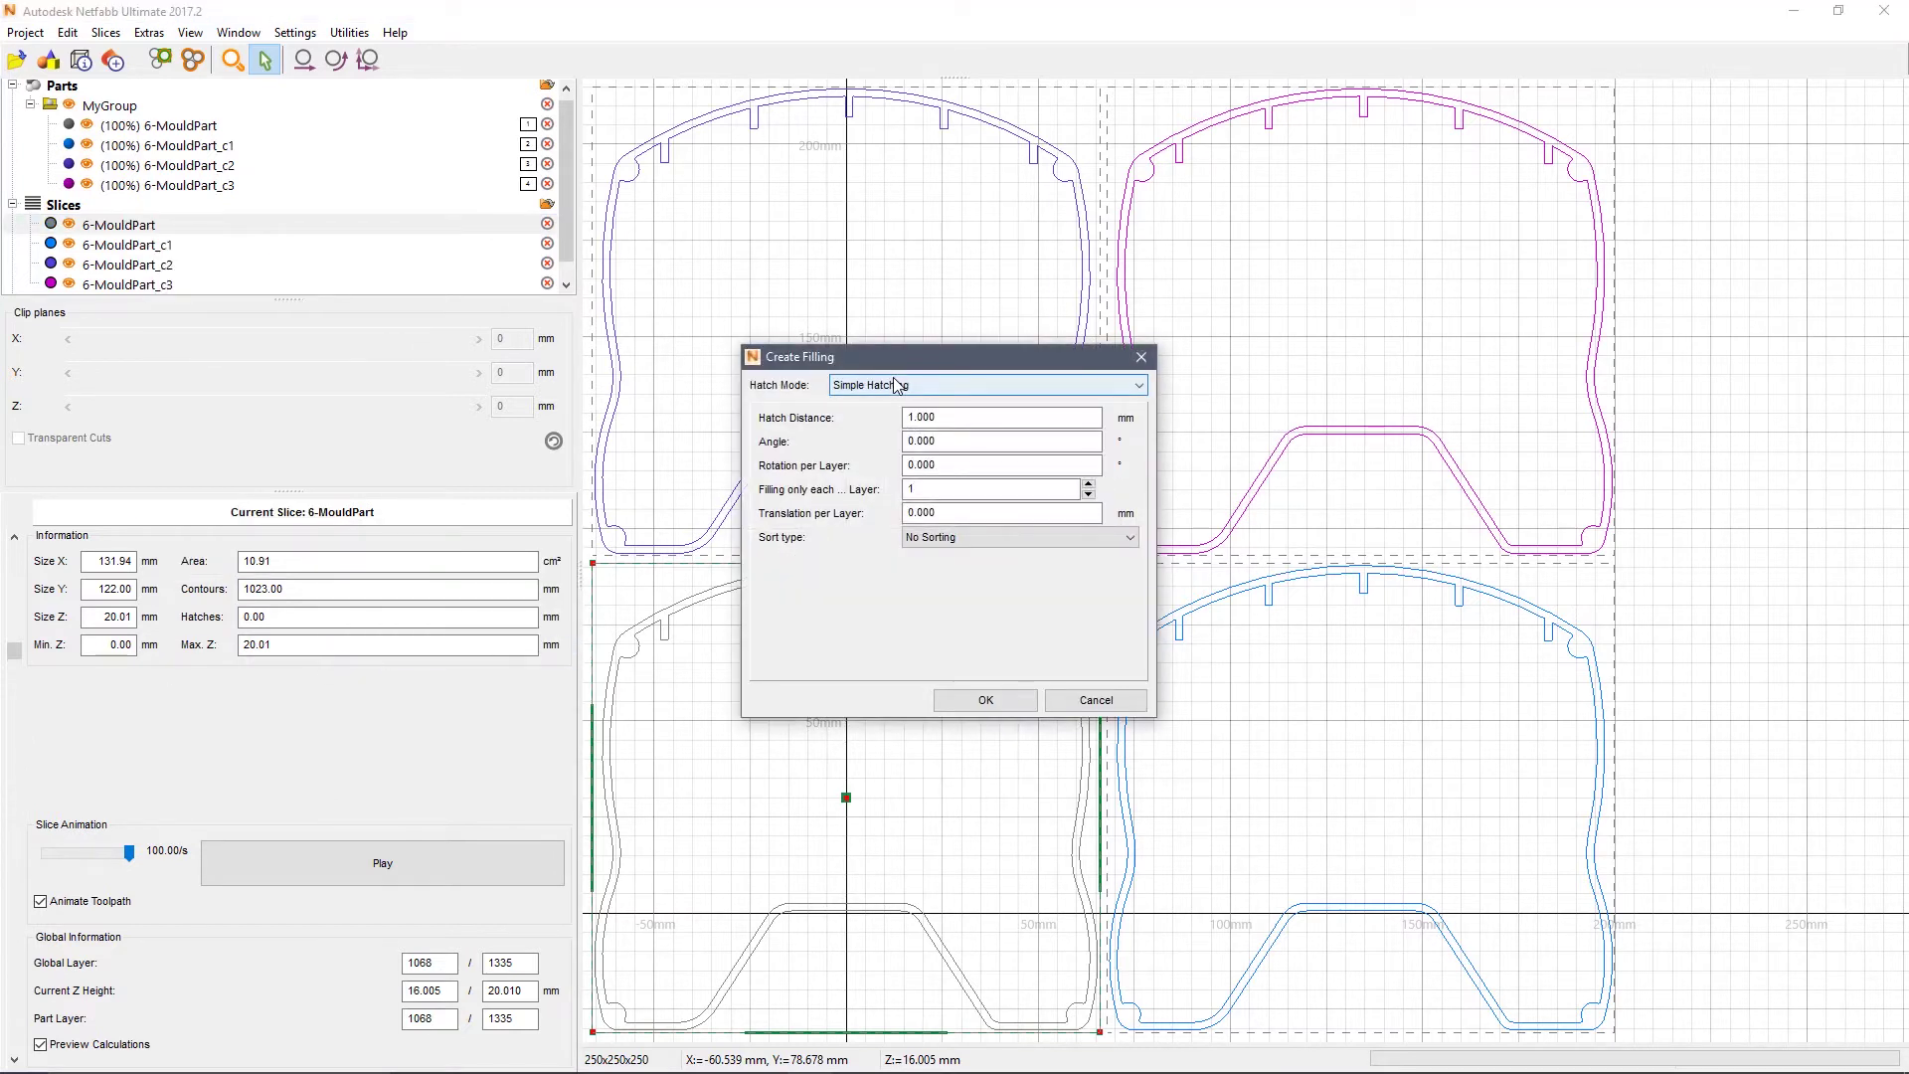
click(882, 389)
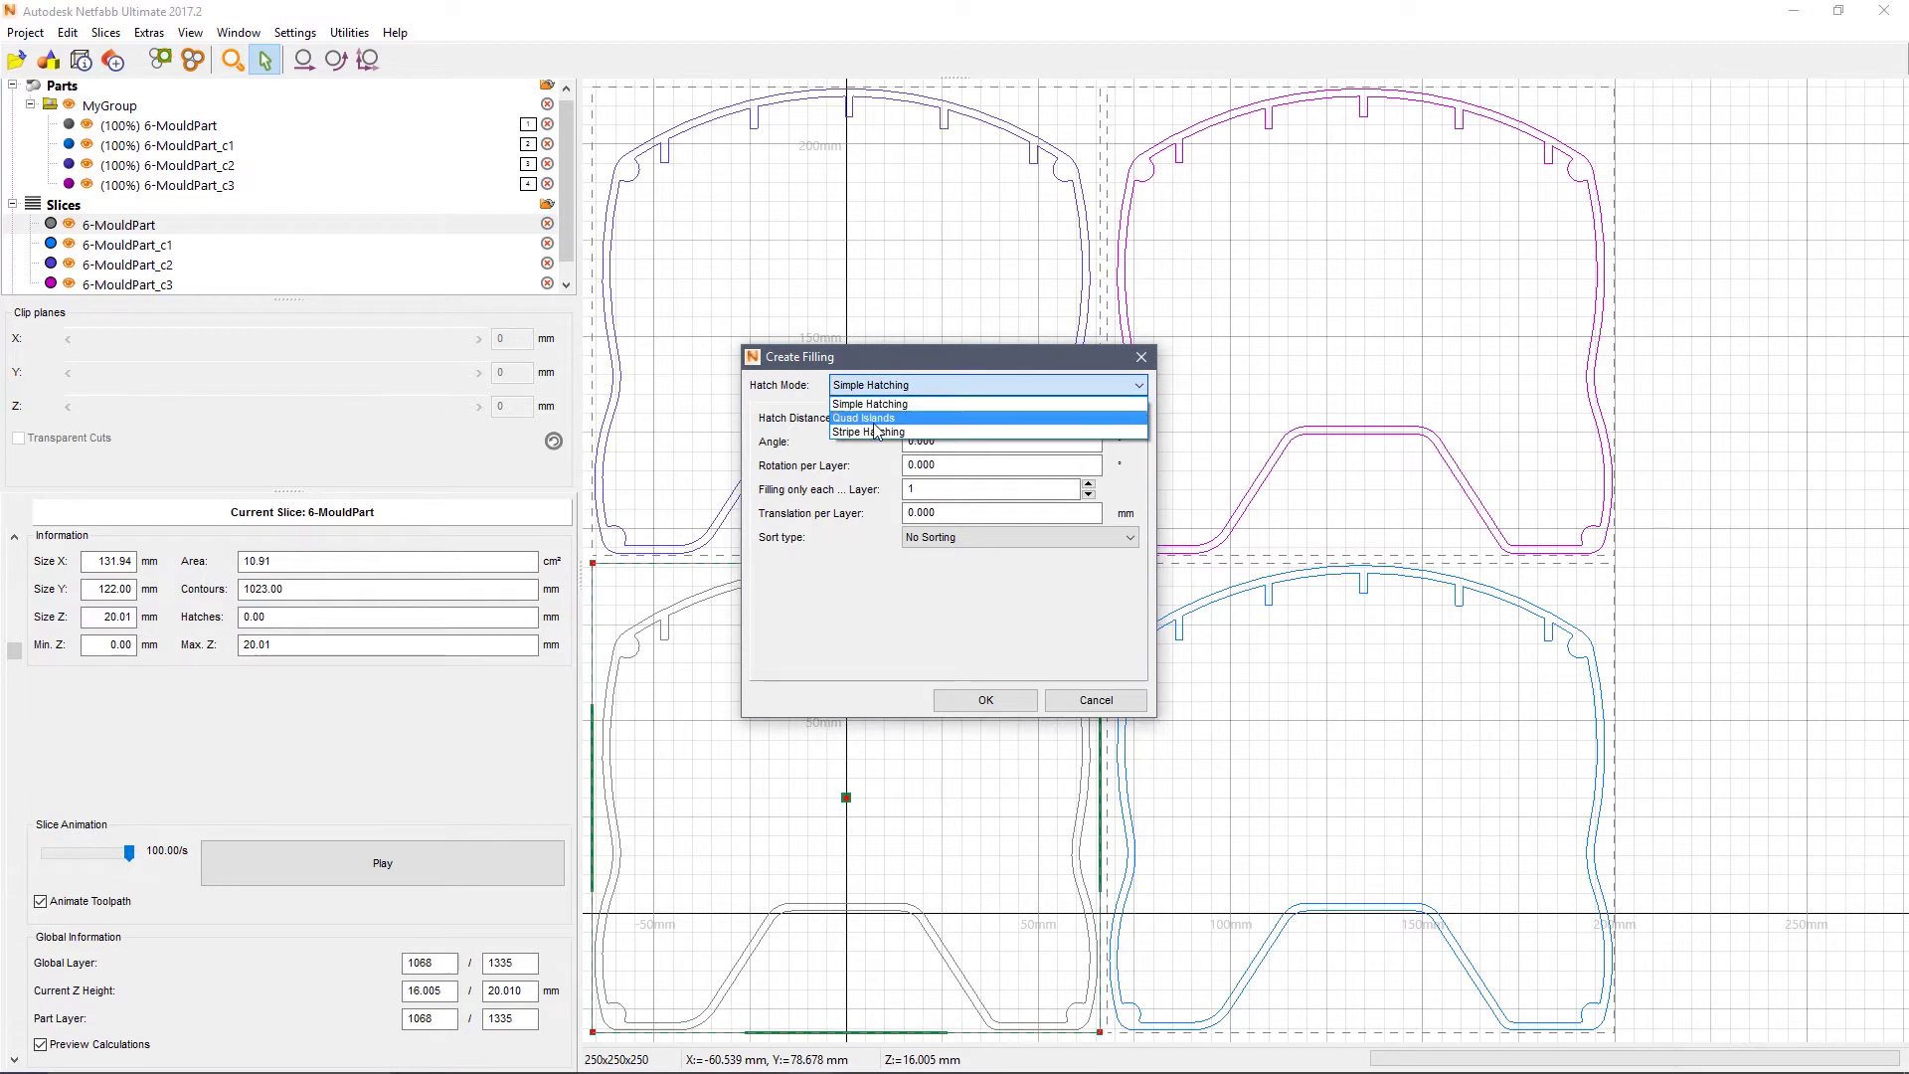
click(877, 428)
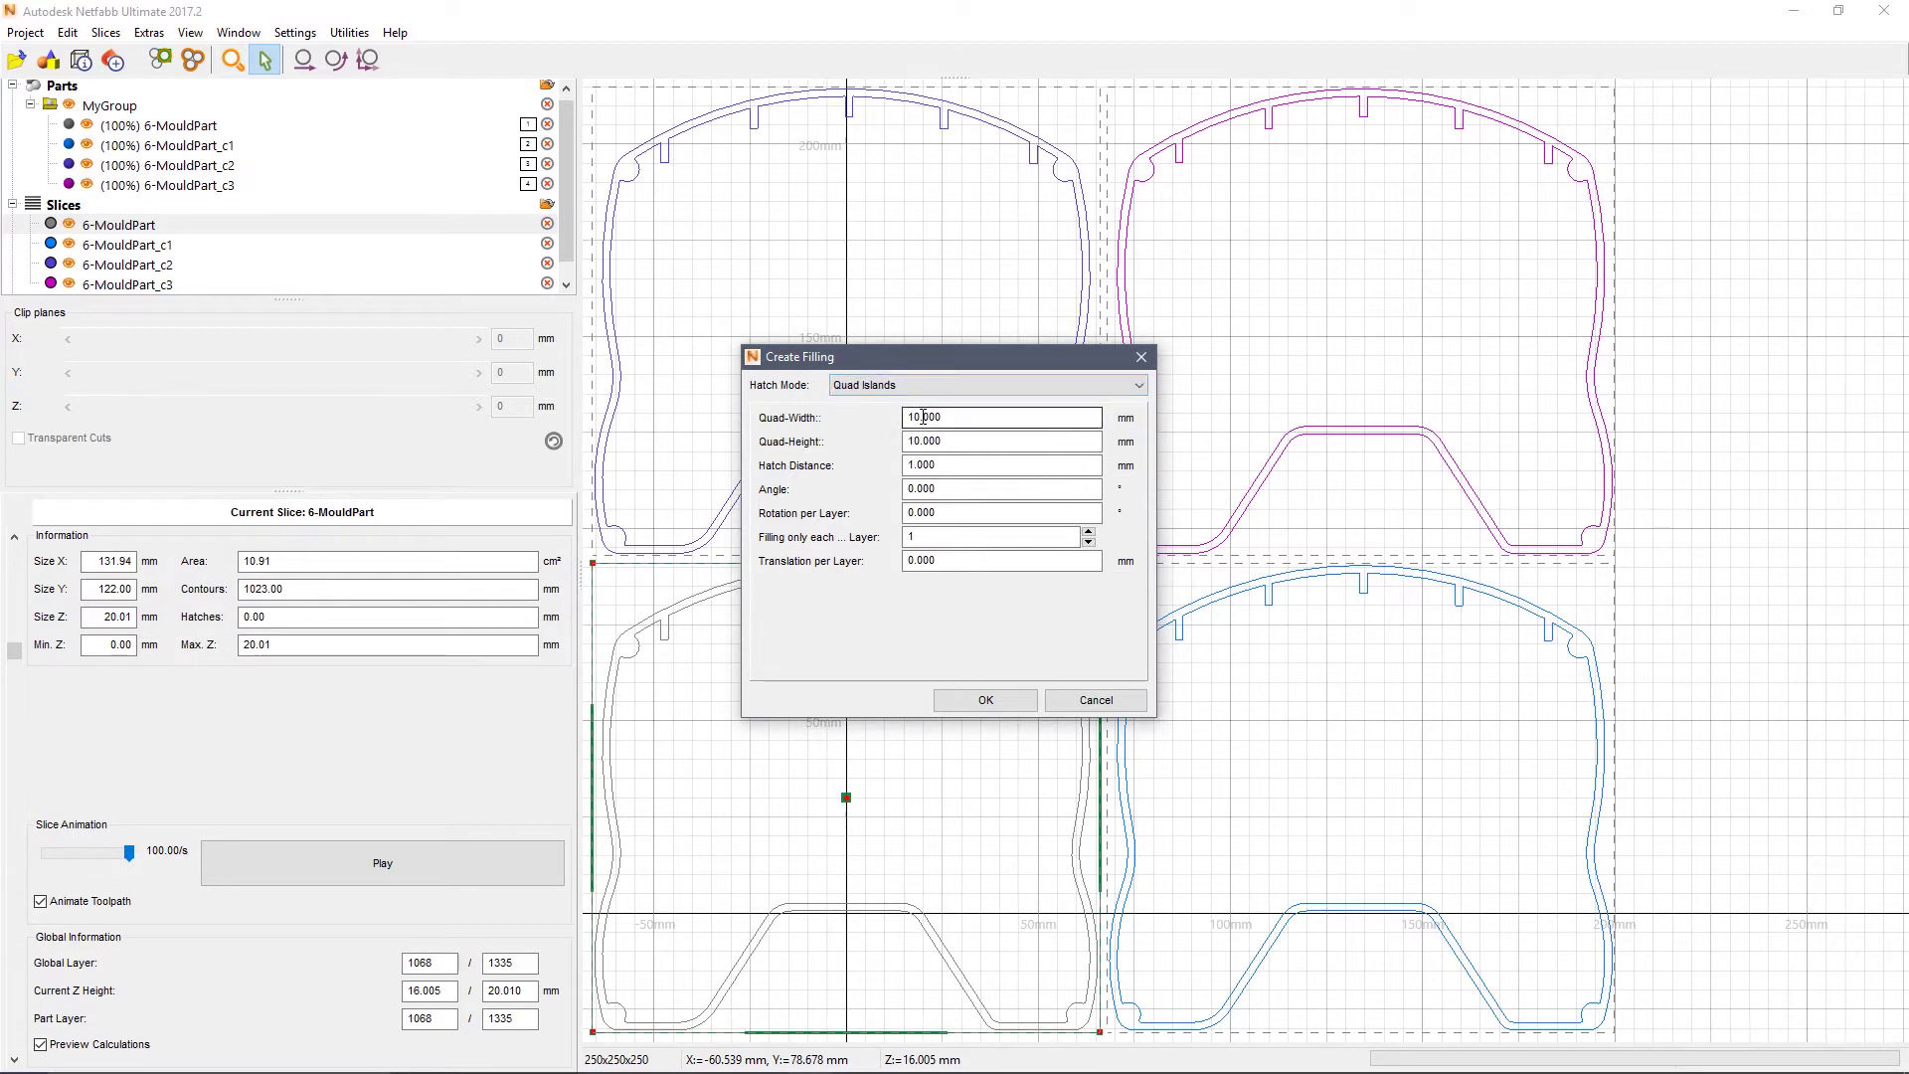
click(986, 702)
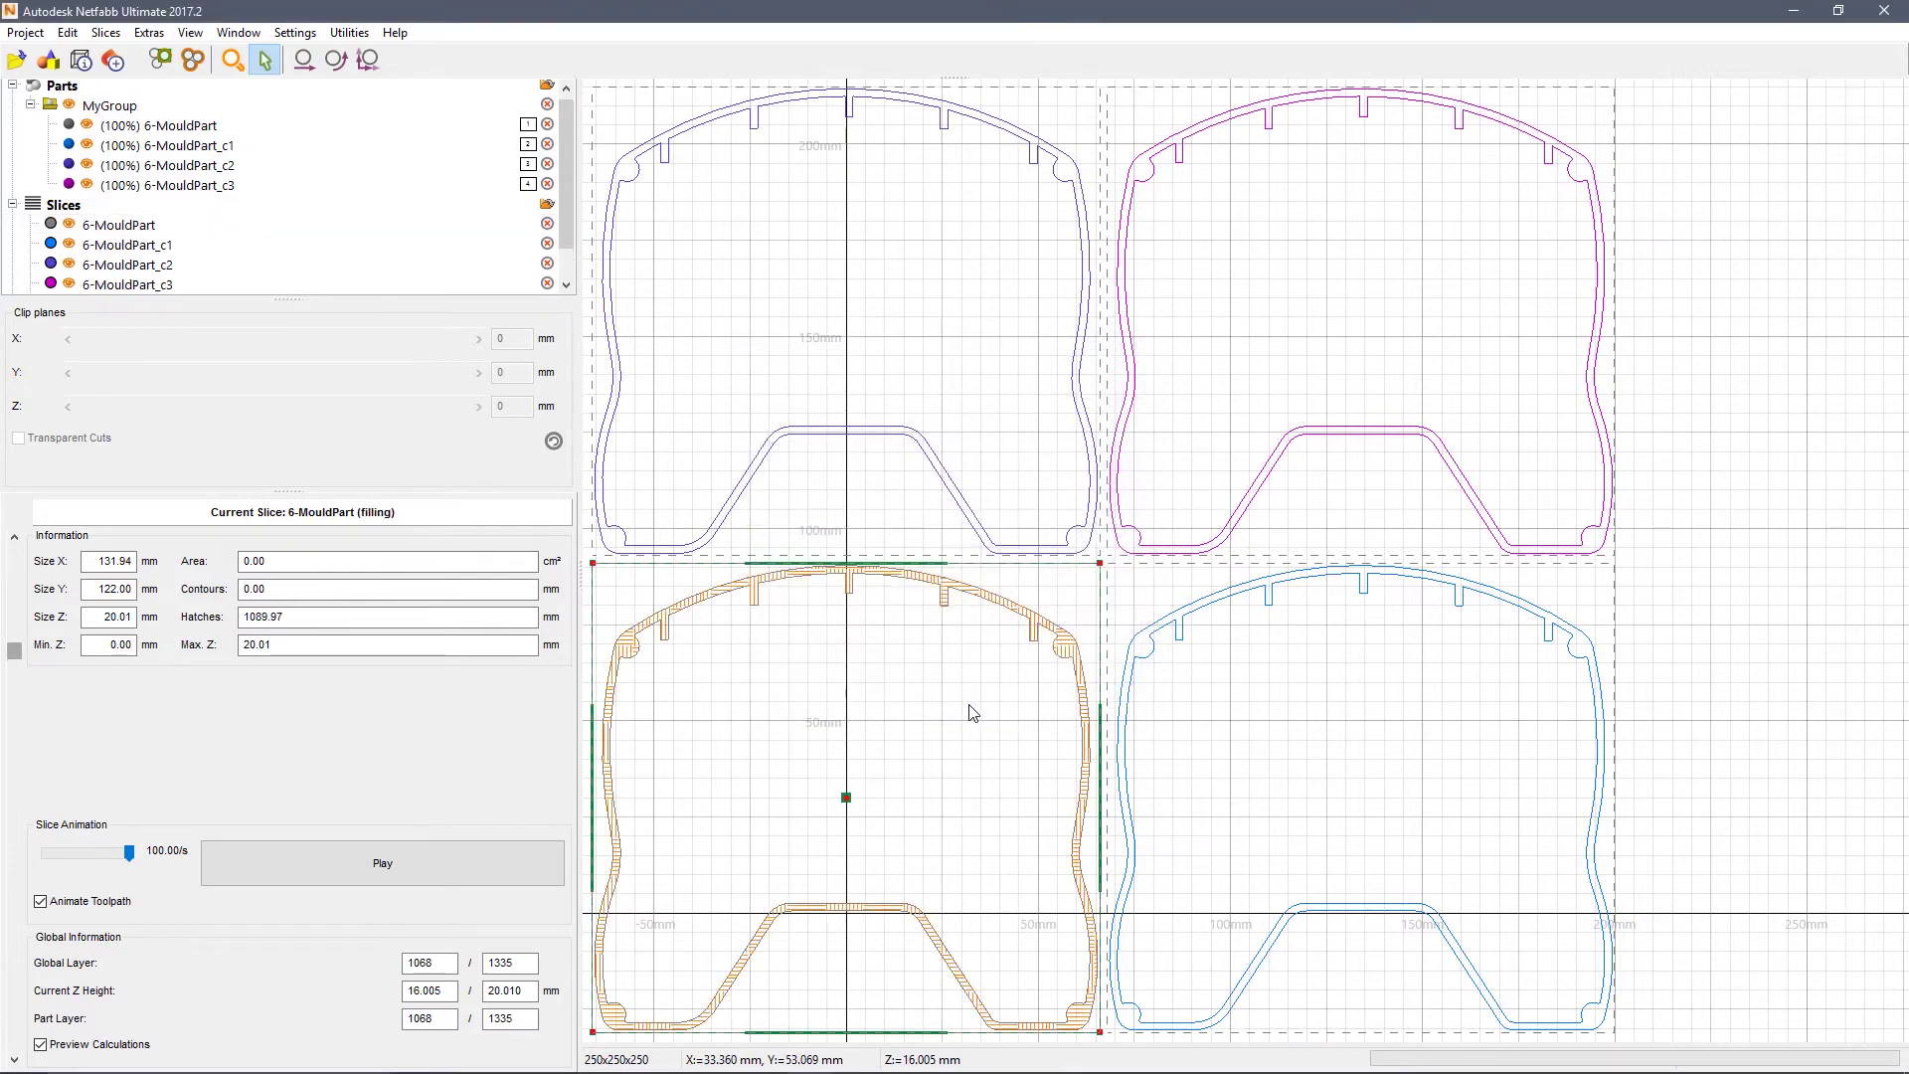
Step: Examine the hatch pattern inside the walls of the filled slice up close, then view all four slices again
scroll(969, 714, up, 3)
scroll(939, 772, up, 5)
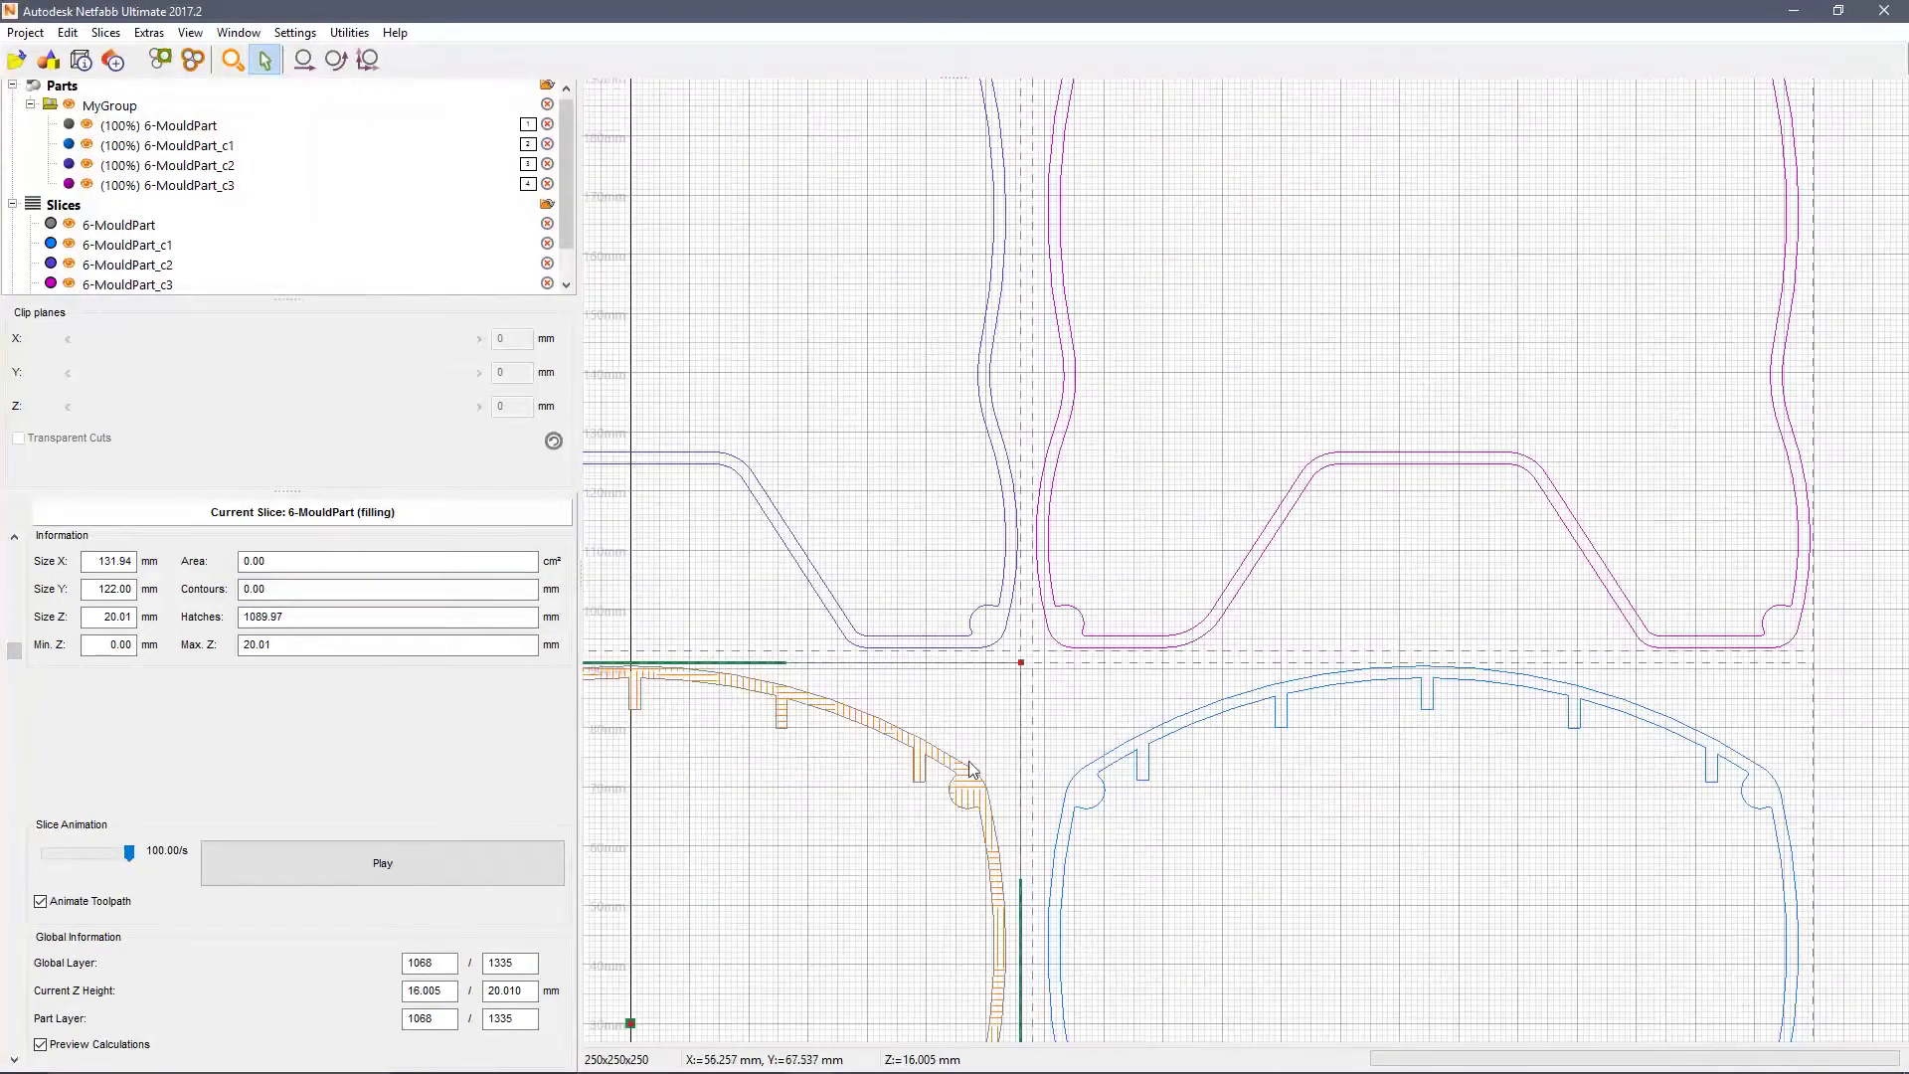
middle_drag(843, 481, 976, 362)
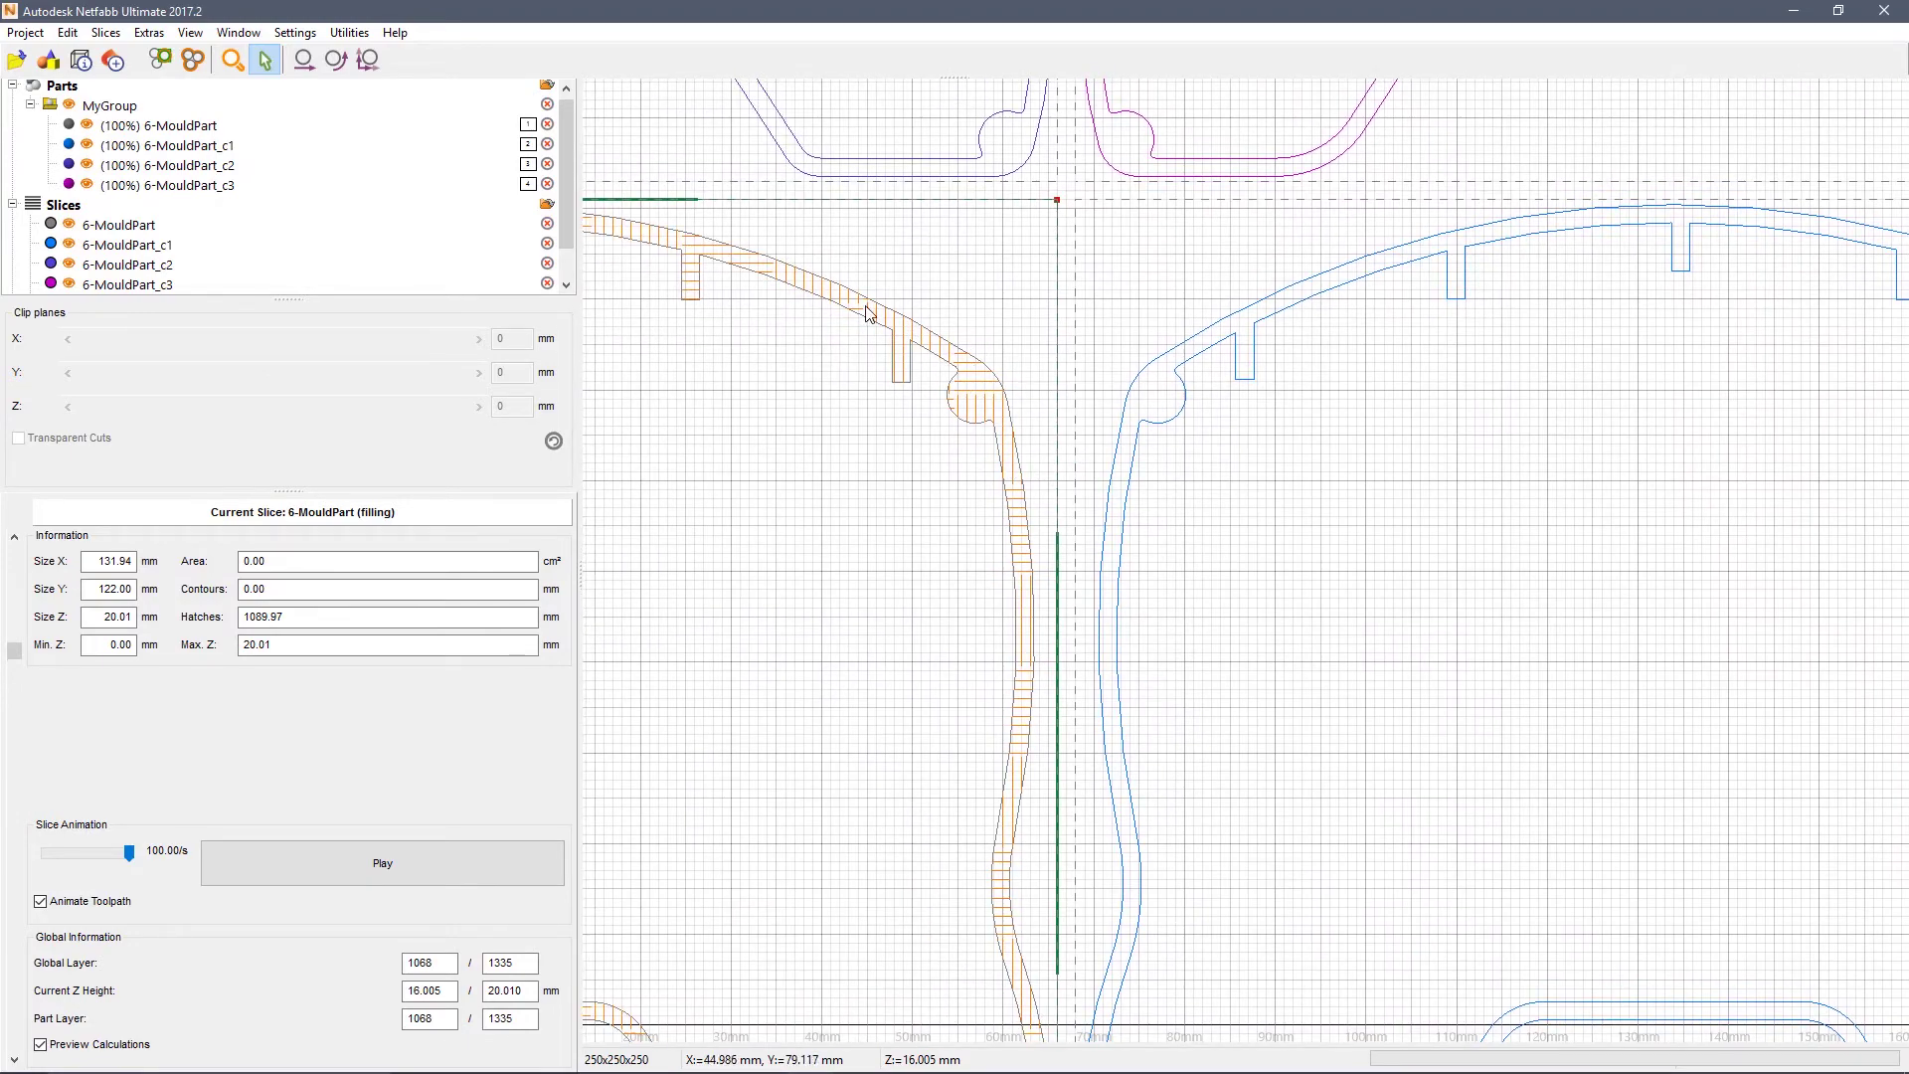
scroll(938, 413, down, 1)
key(z)
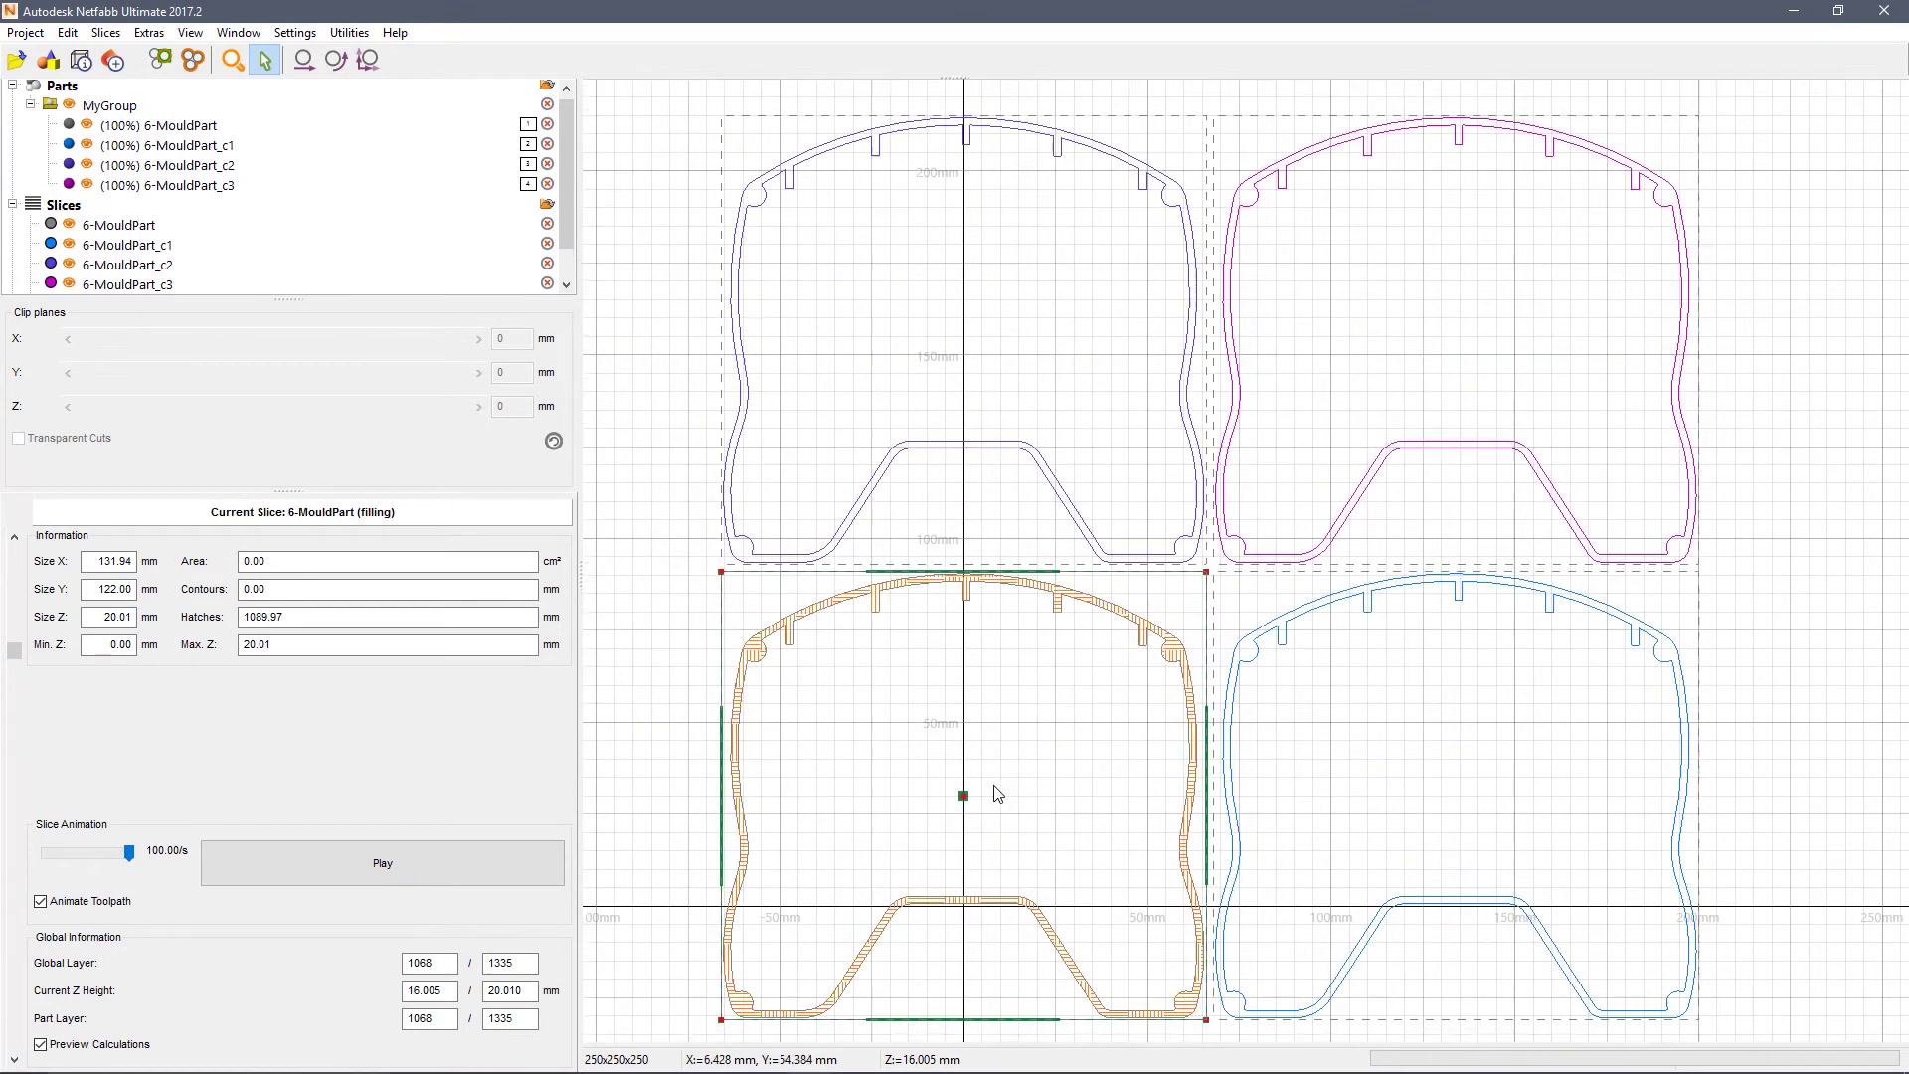
middle_drag(997, 793, 960, 753)
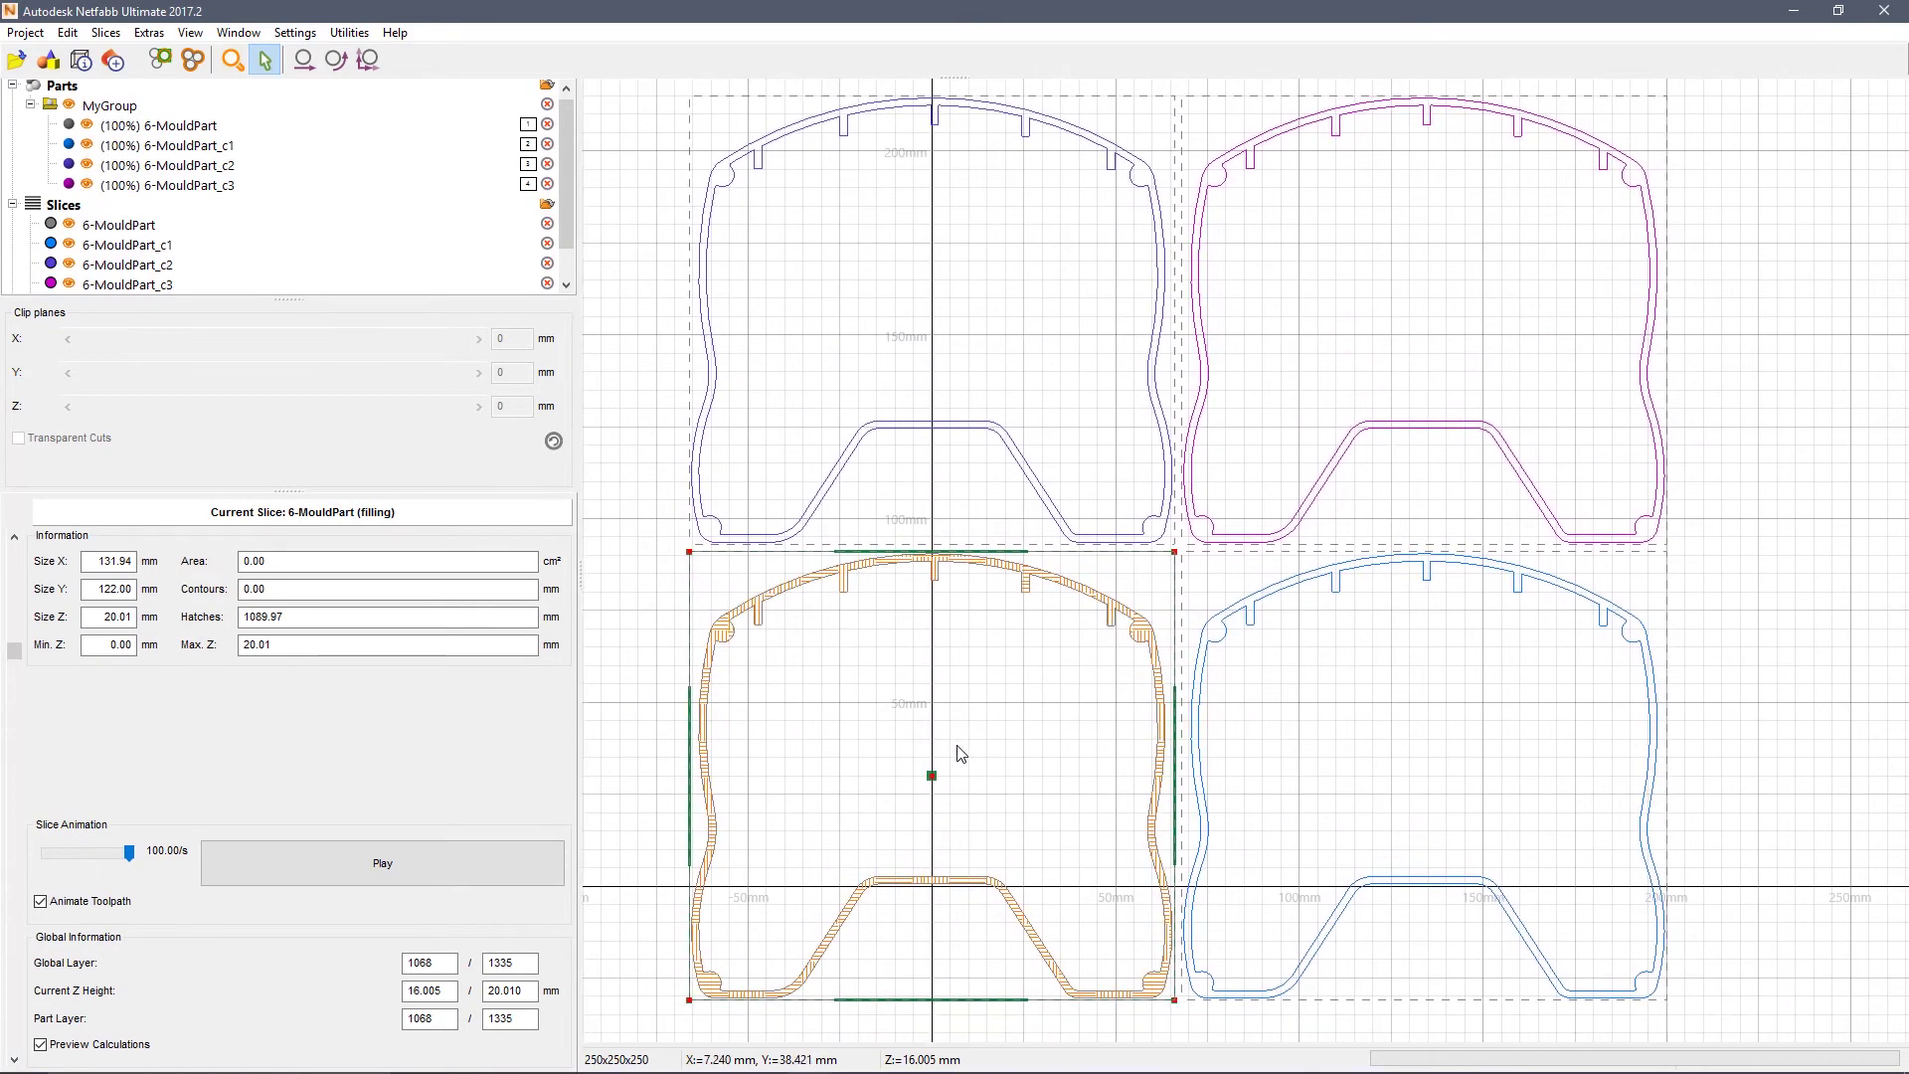
Step: Start a new project and discard the changes to the current mould part project
click(26, 33)
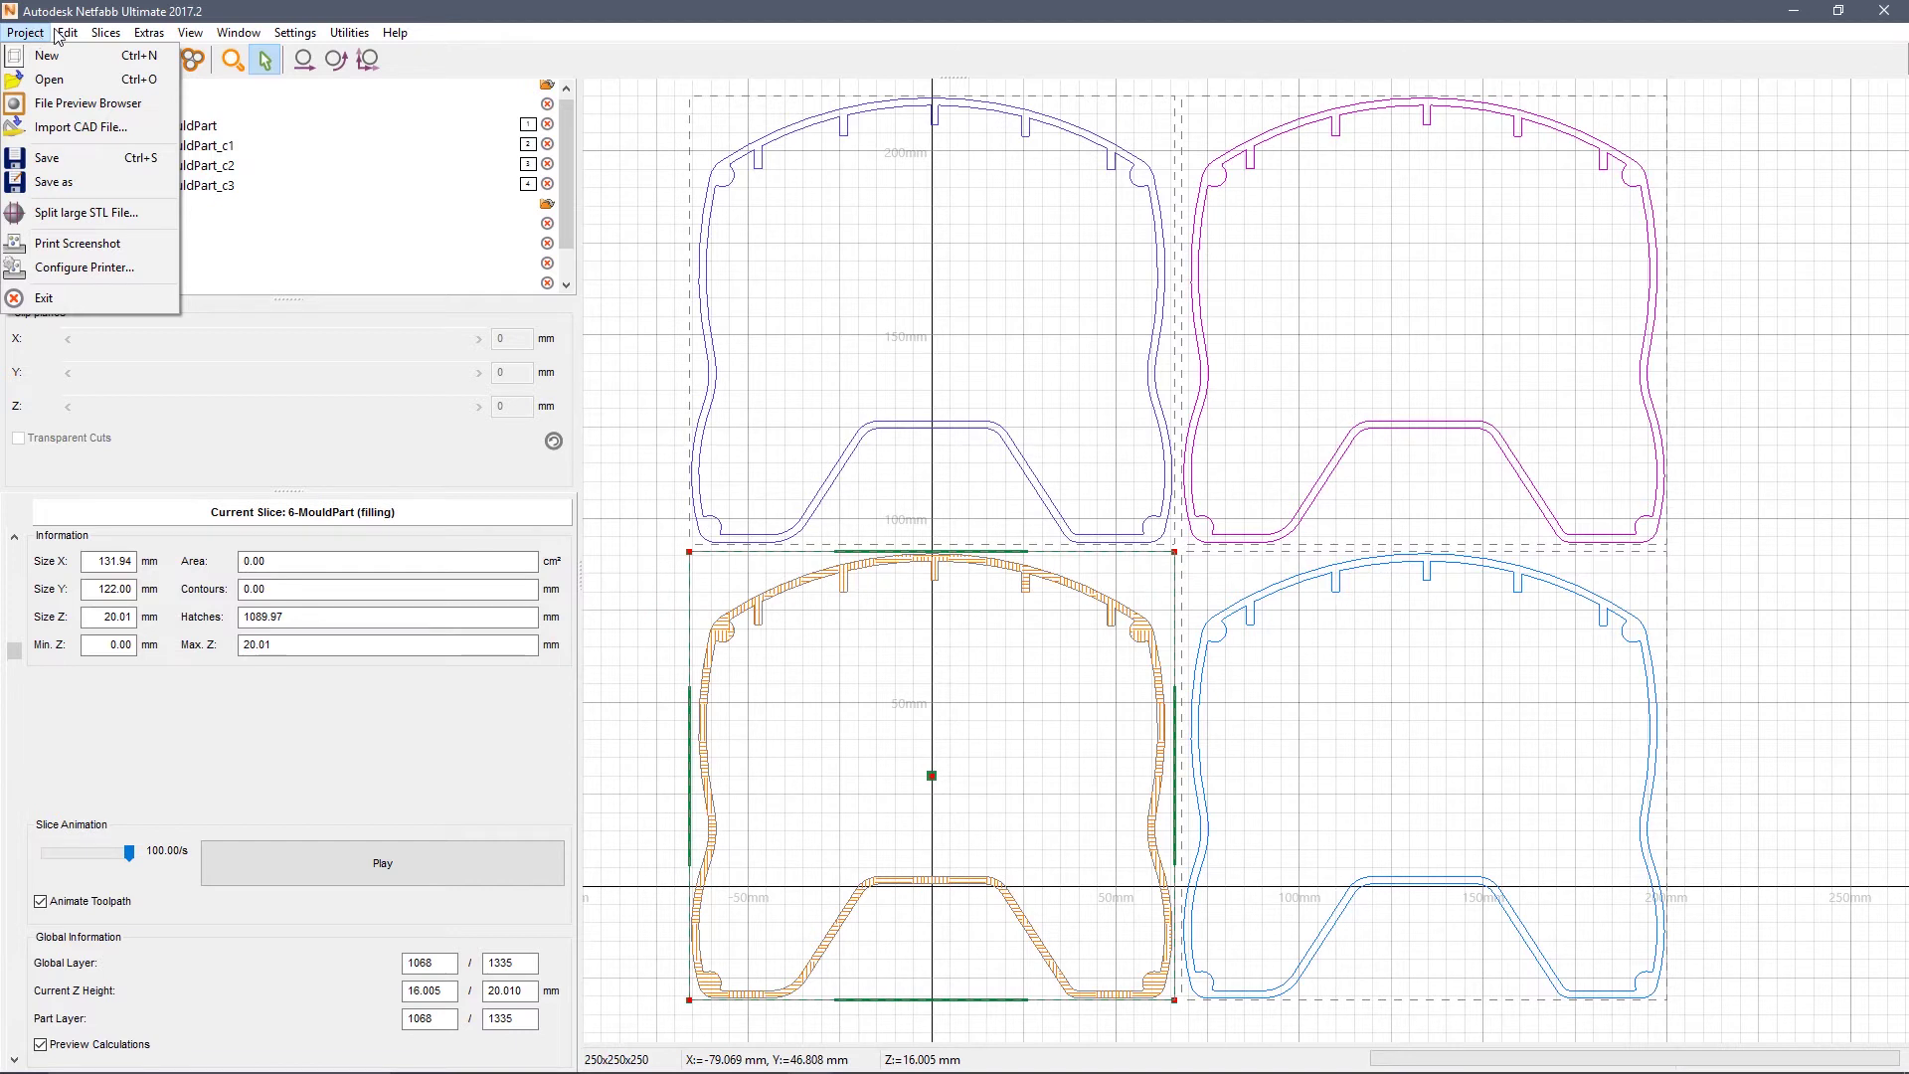
click(25, 32)
click(25, 32)
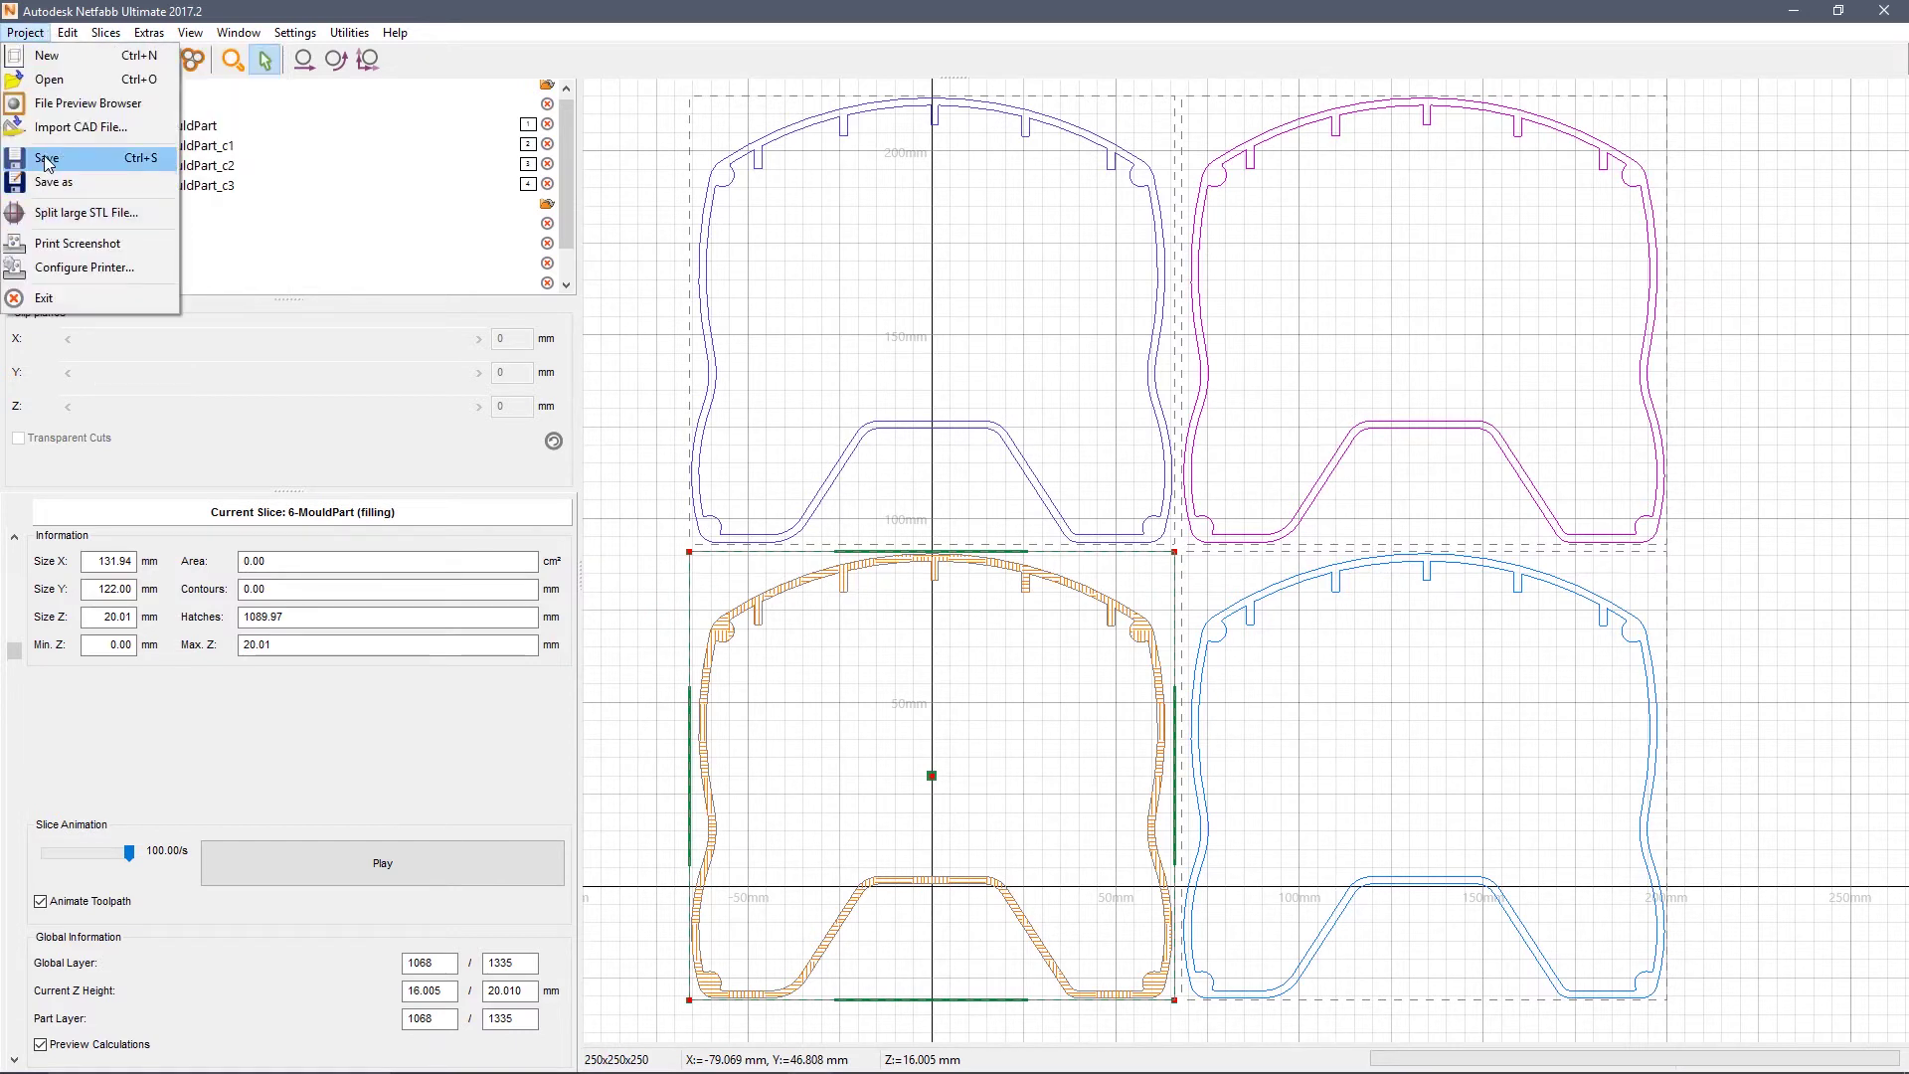
click(46, 56)
click(1012, 548)
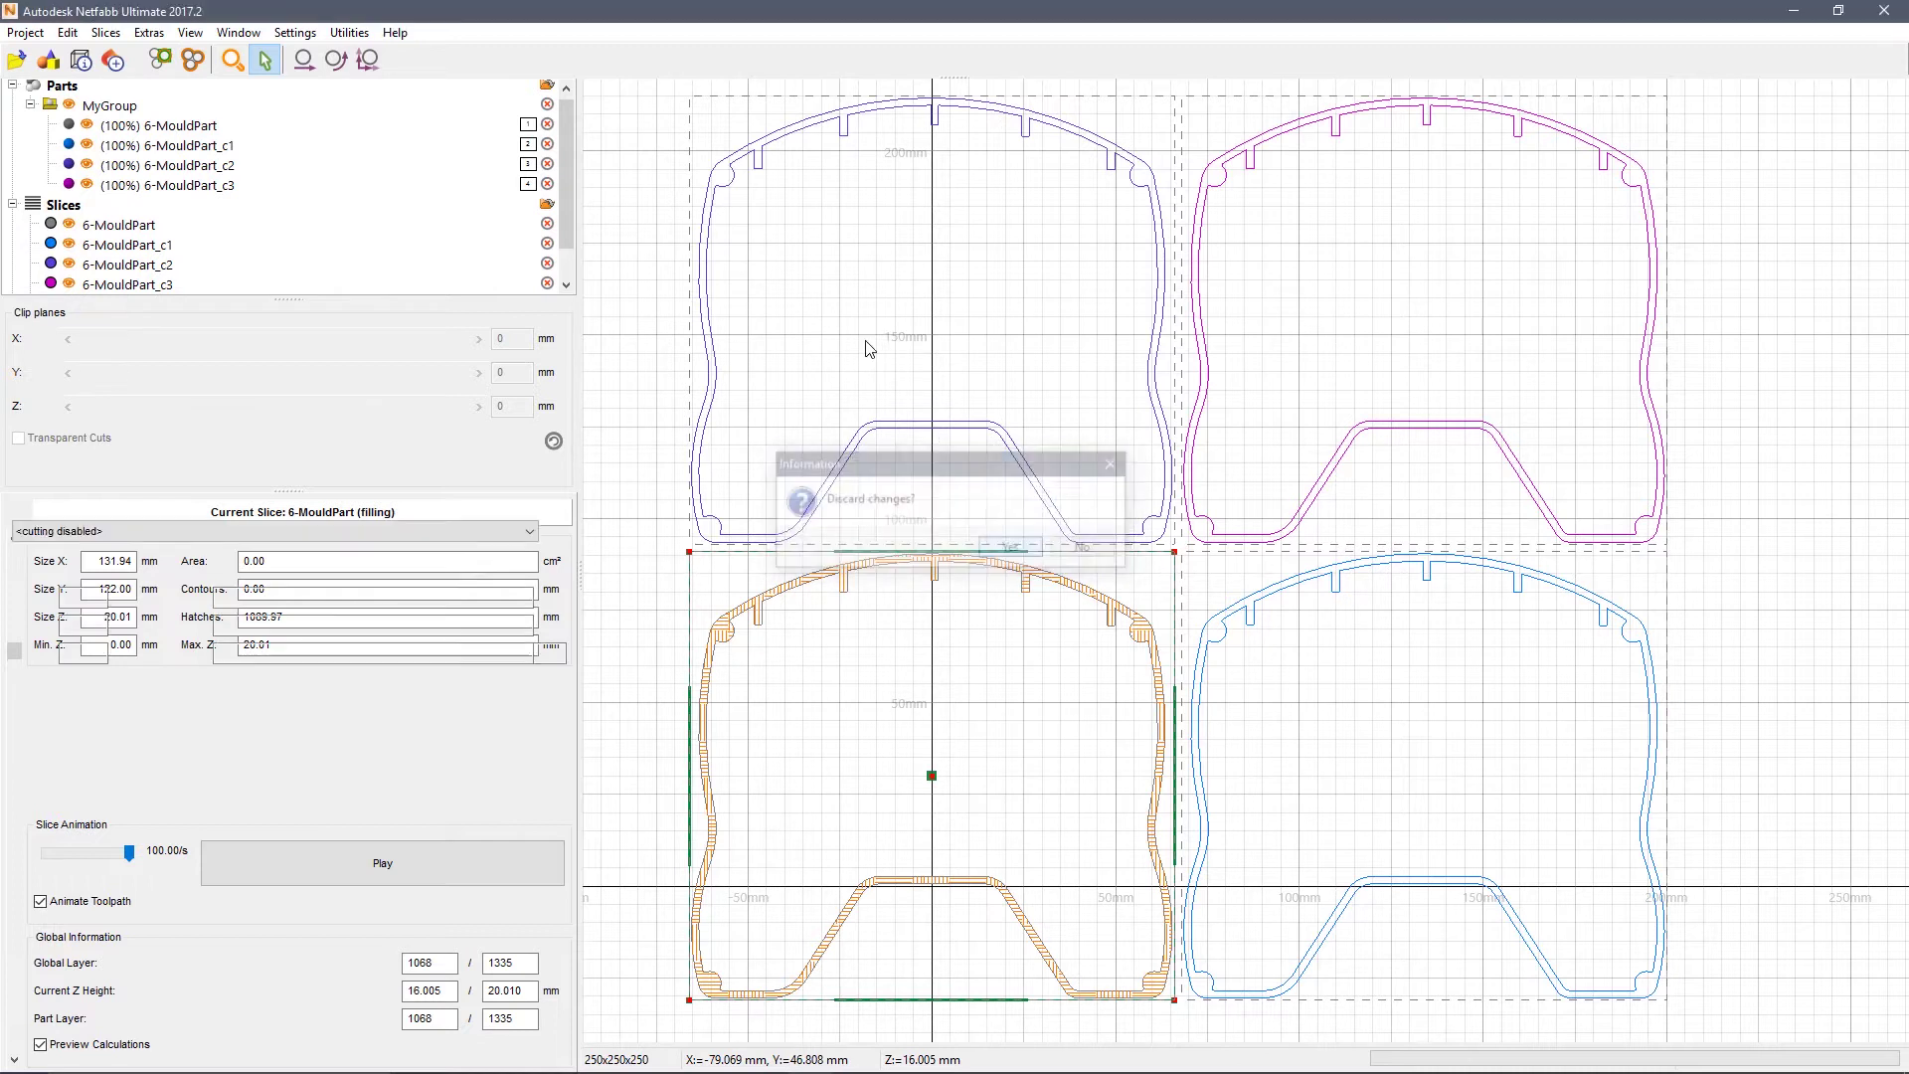
Step: Import the part file 6-surface_structure.stl, positioned according to file data at 100% level of detail
click(27, 35)
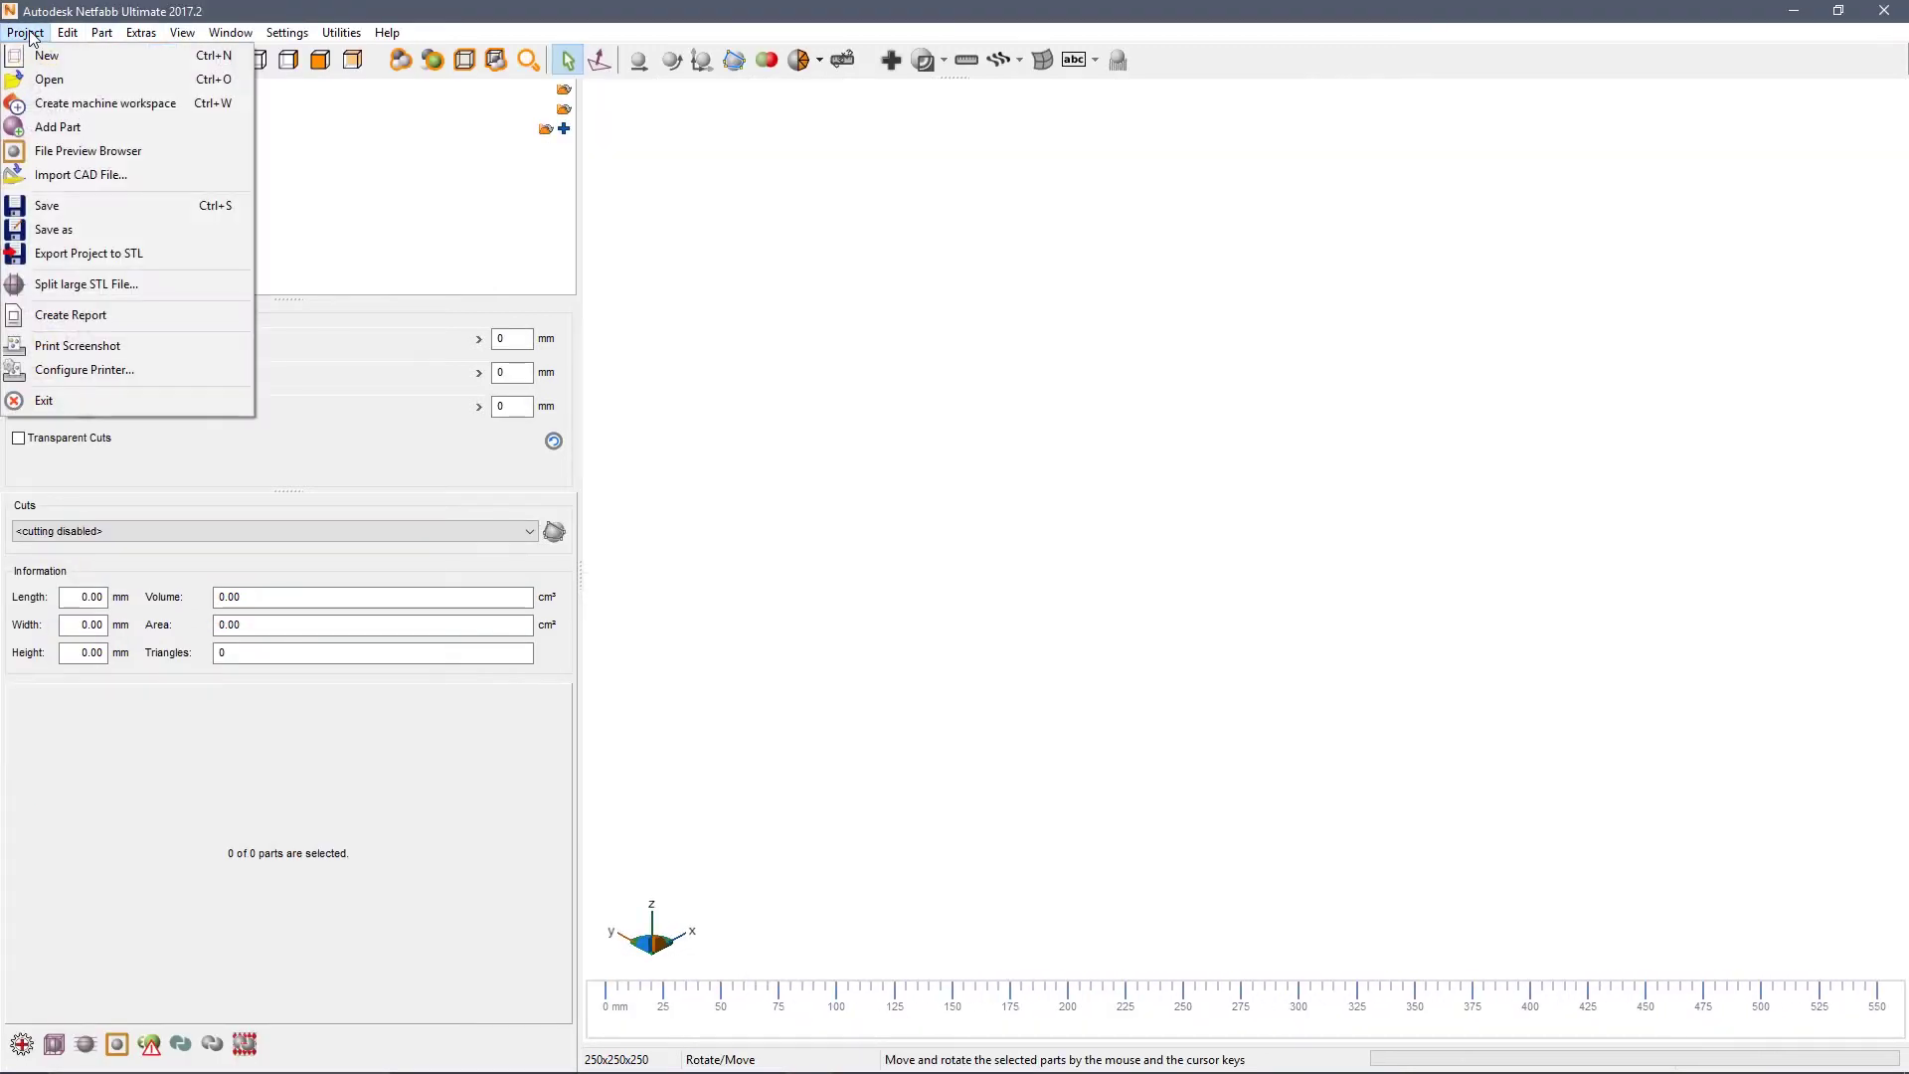
click(66, 132)
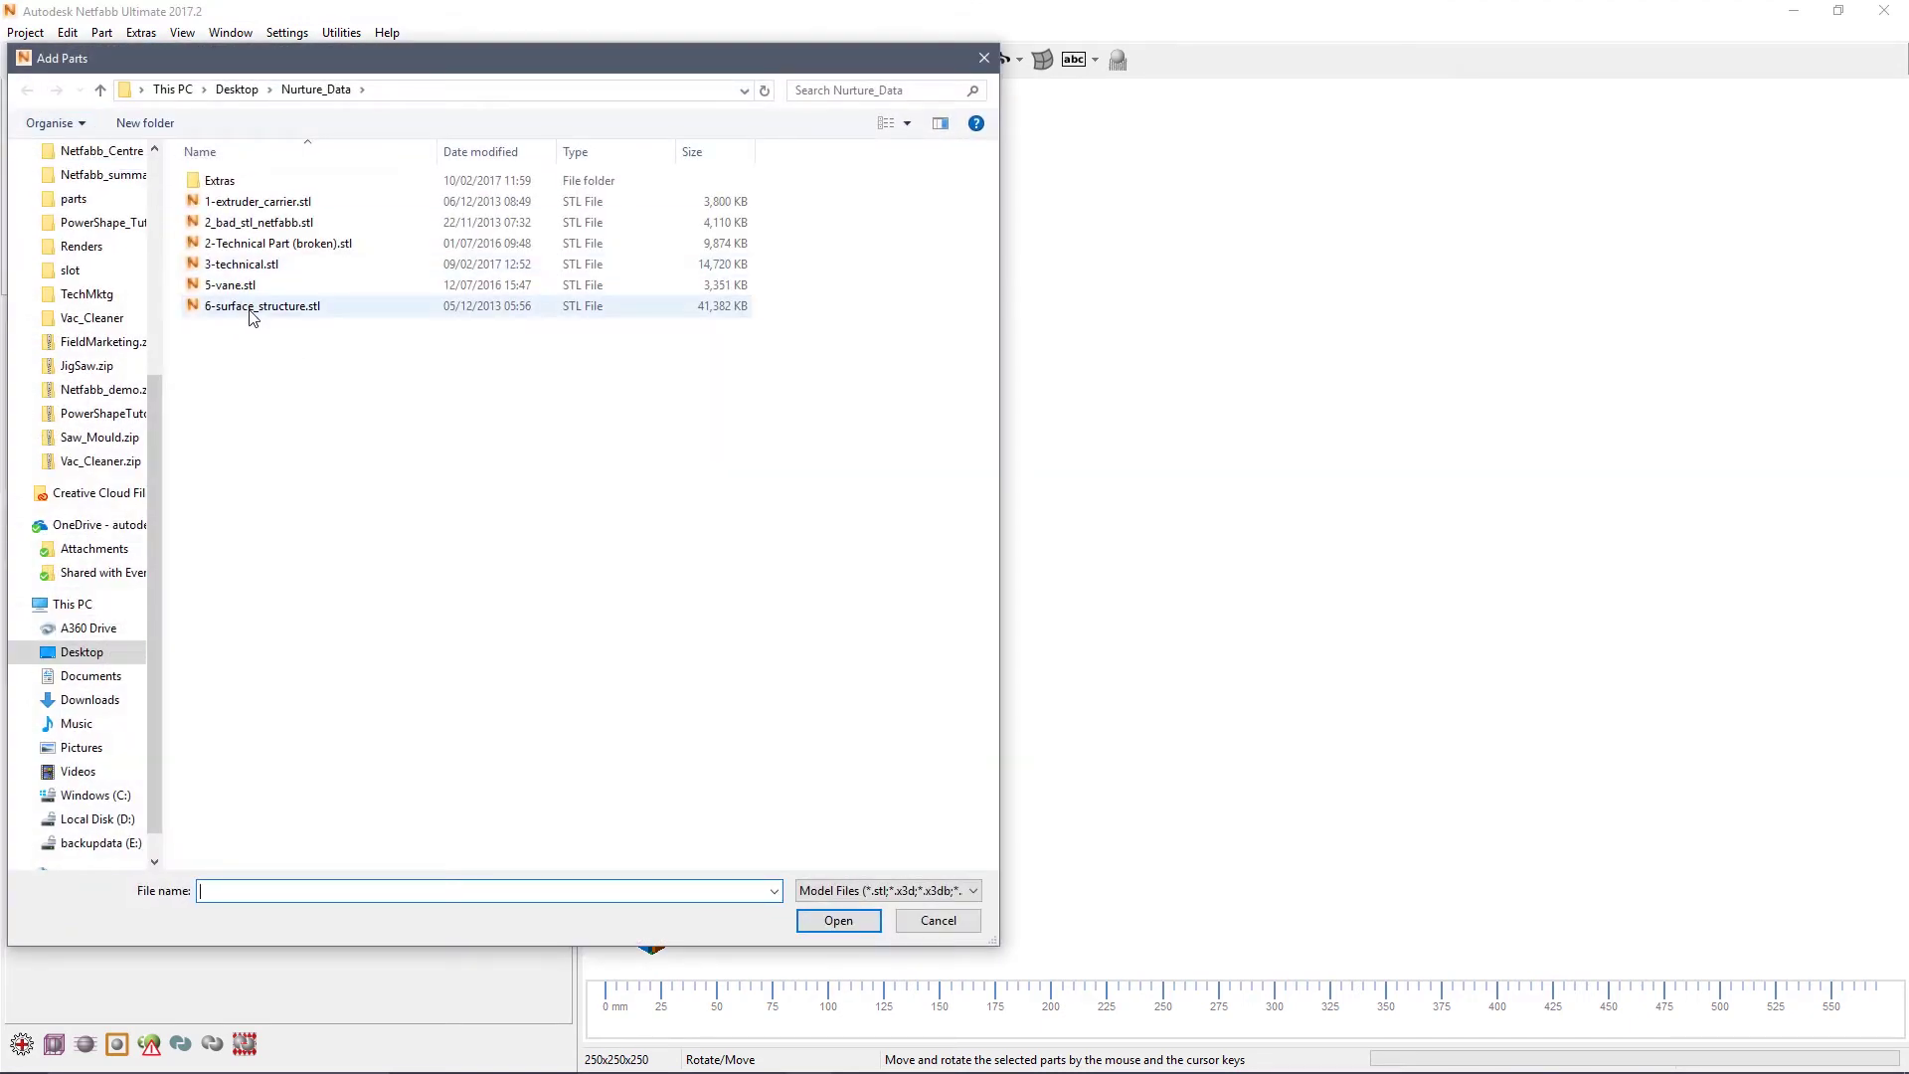
double_click(249, 308)
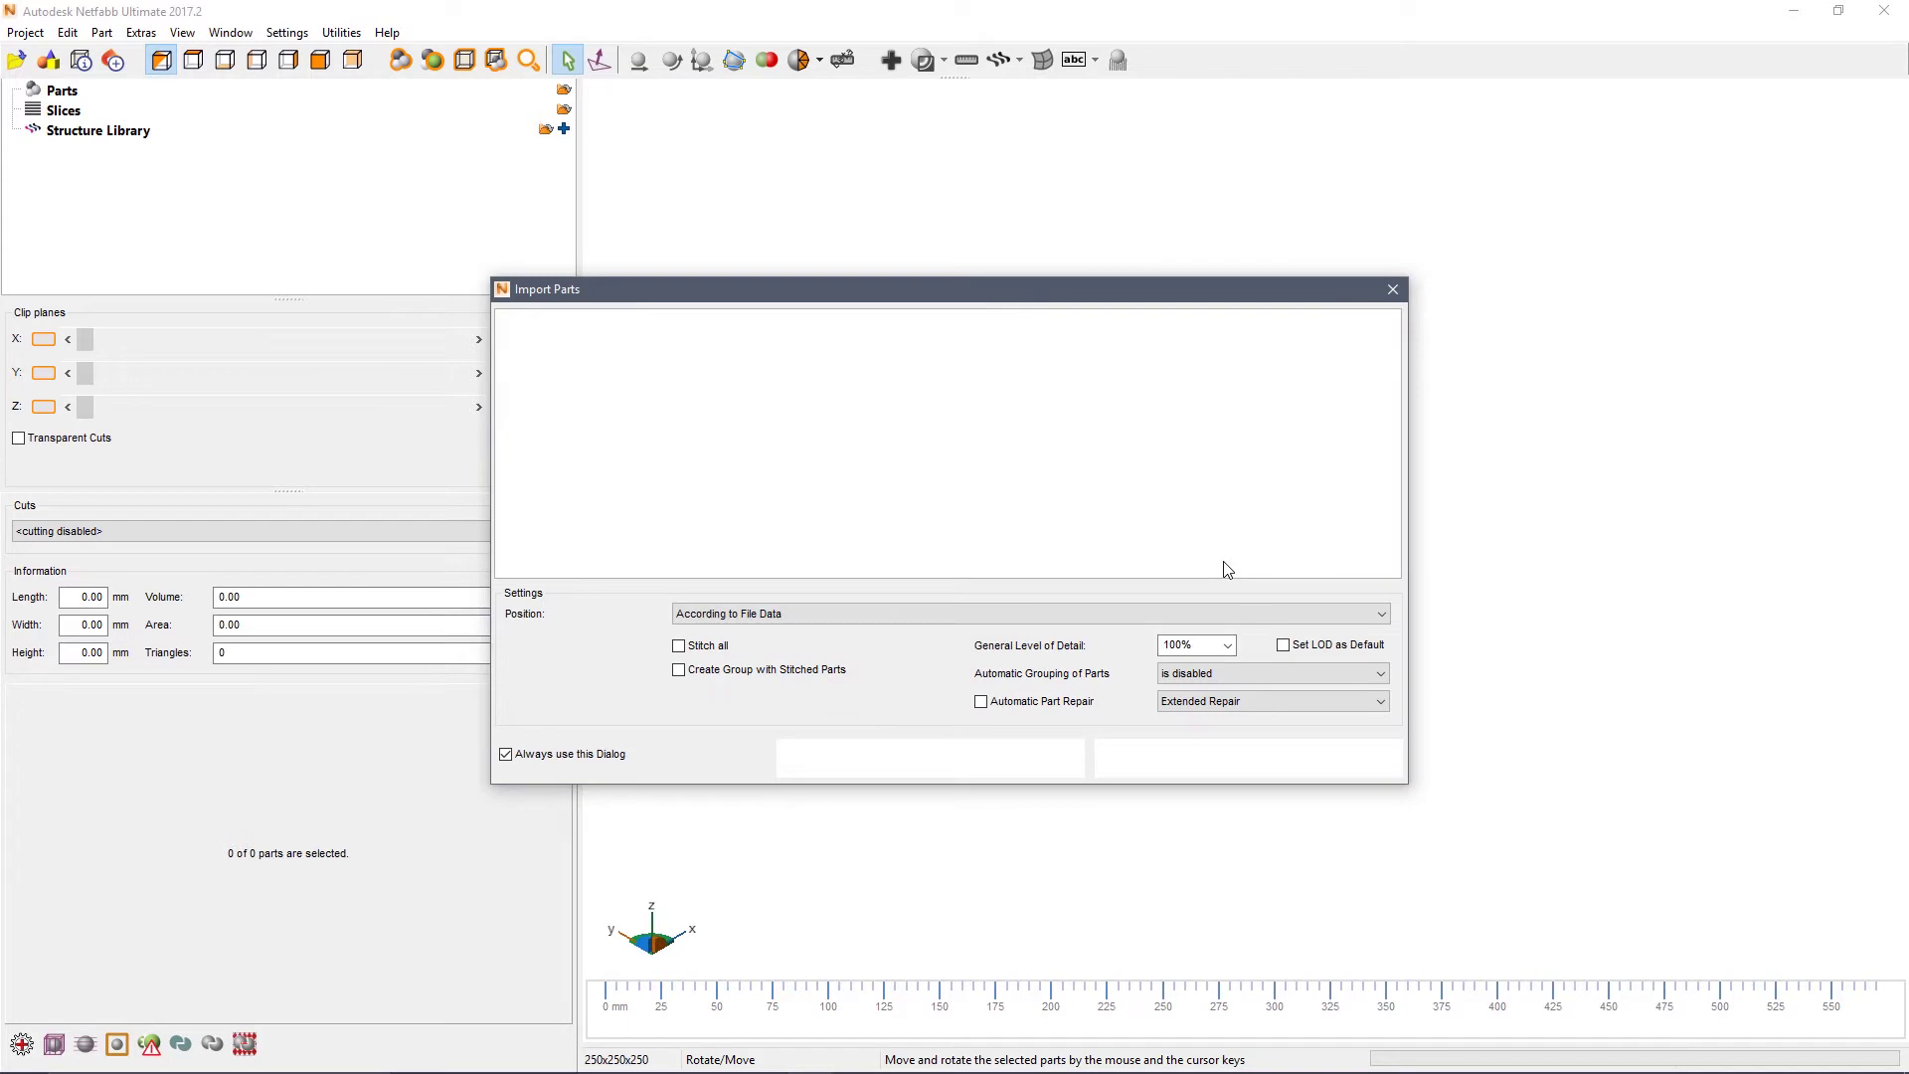
click(1017, 764)
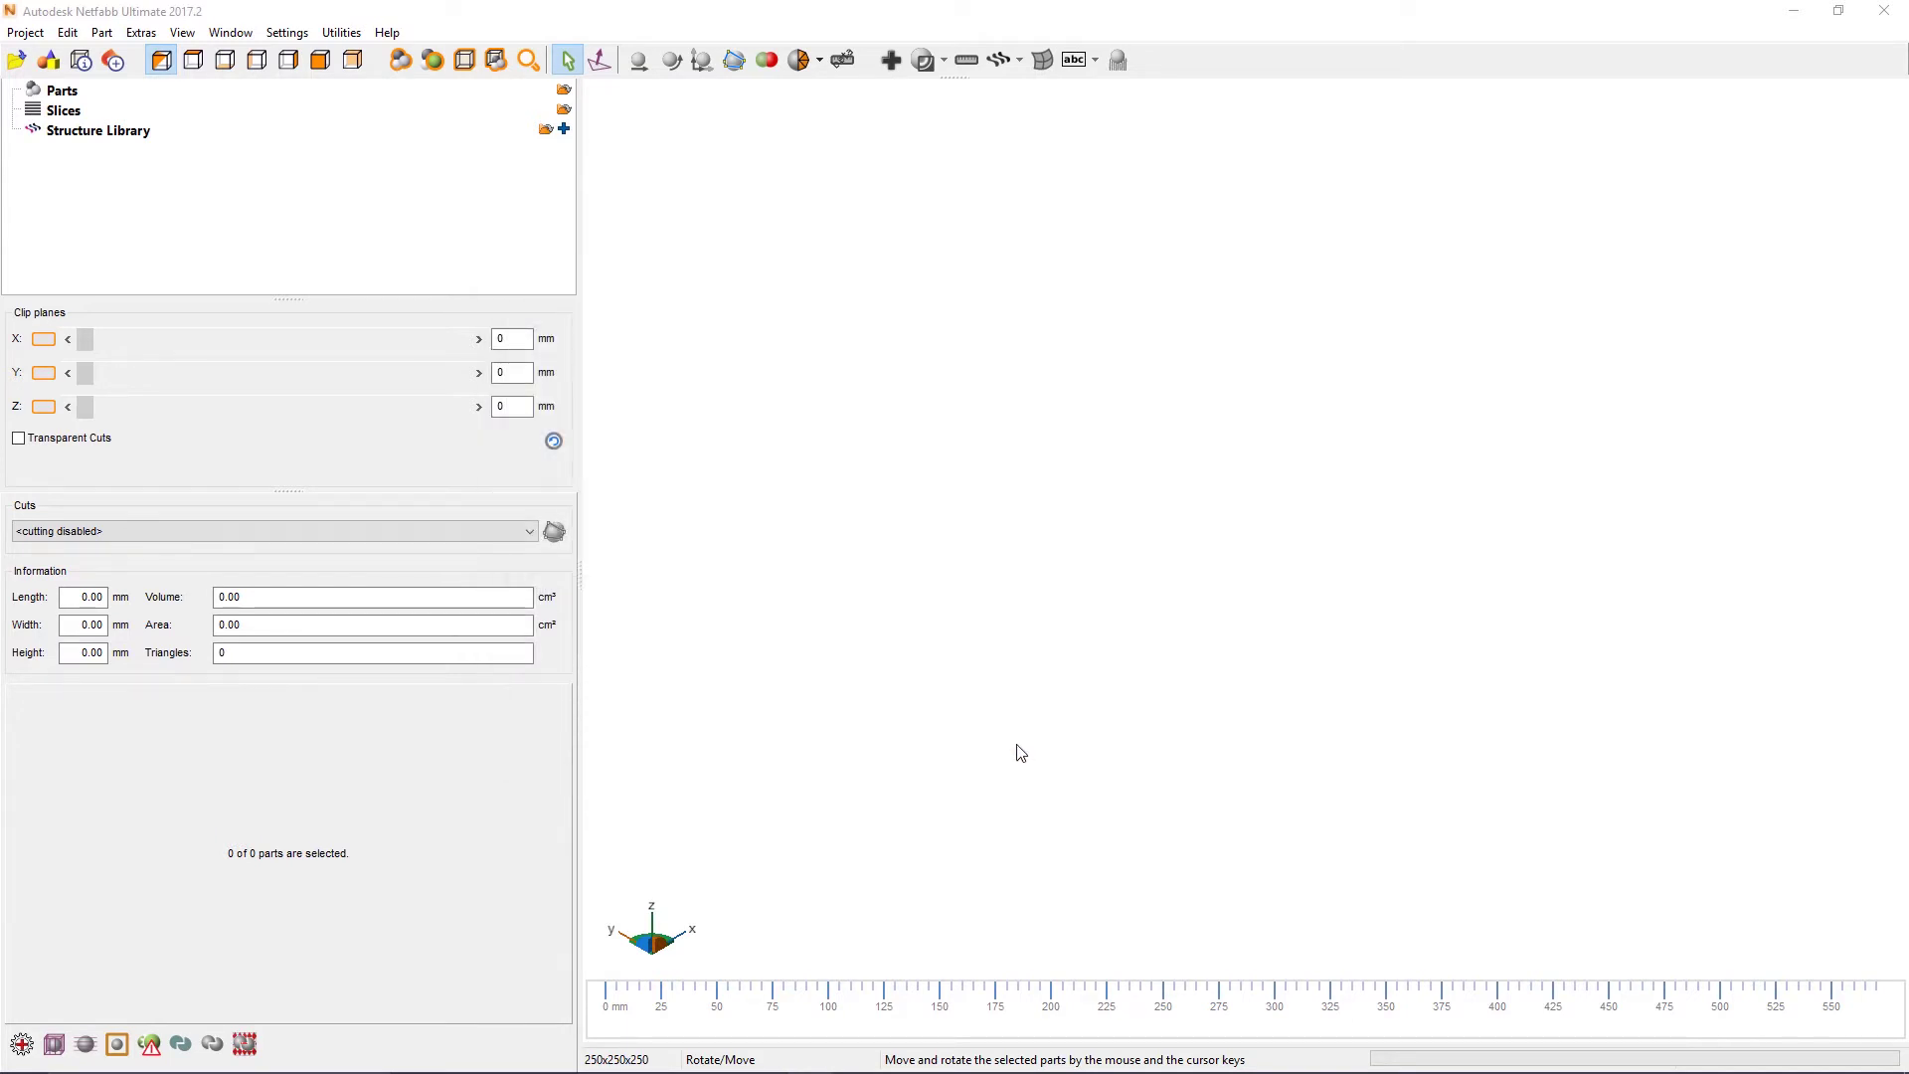
right_drag(1412, 747, 1198, 763)
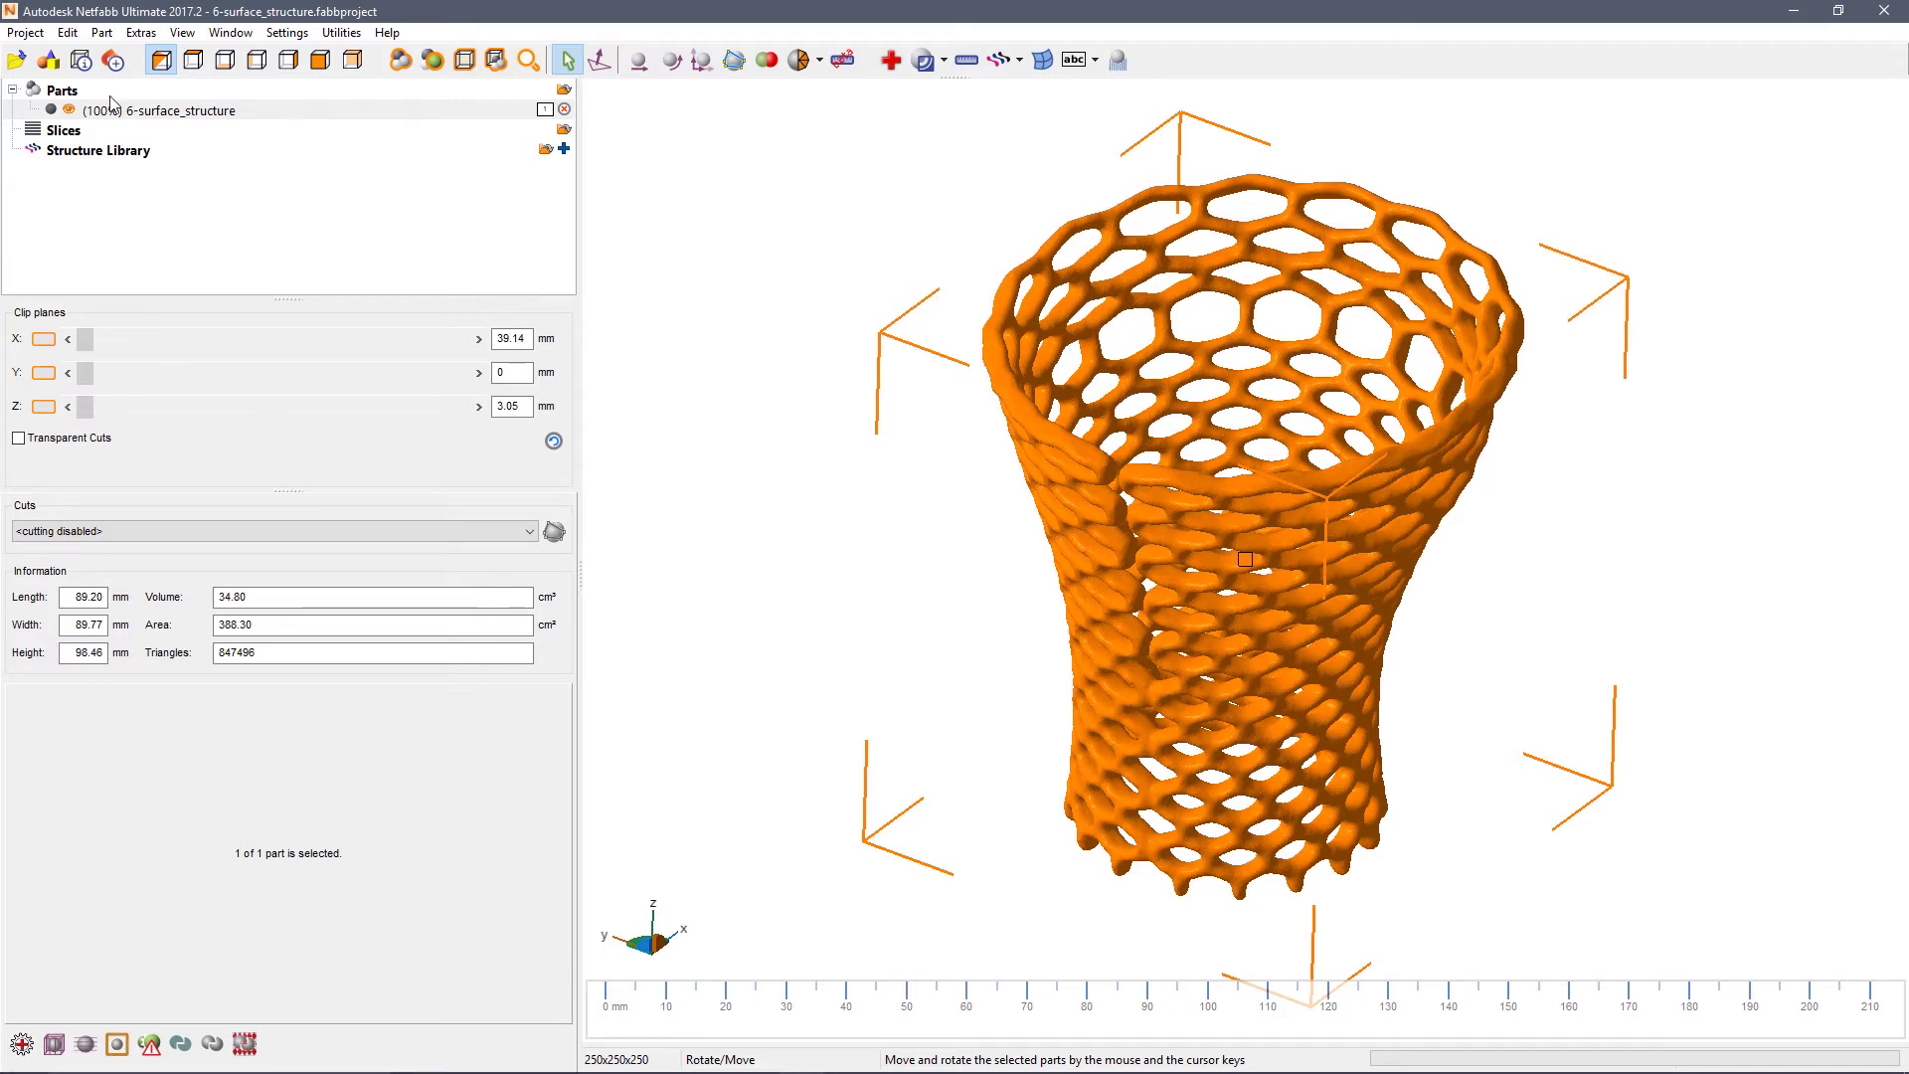
Step: Slice the 6-surface_structure part with a 0.015 mm layer size from 3.052 to 101.514 mm and show its contours at about 86.3 mm height
drag(98, 118, 73, 139)
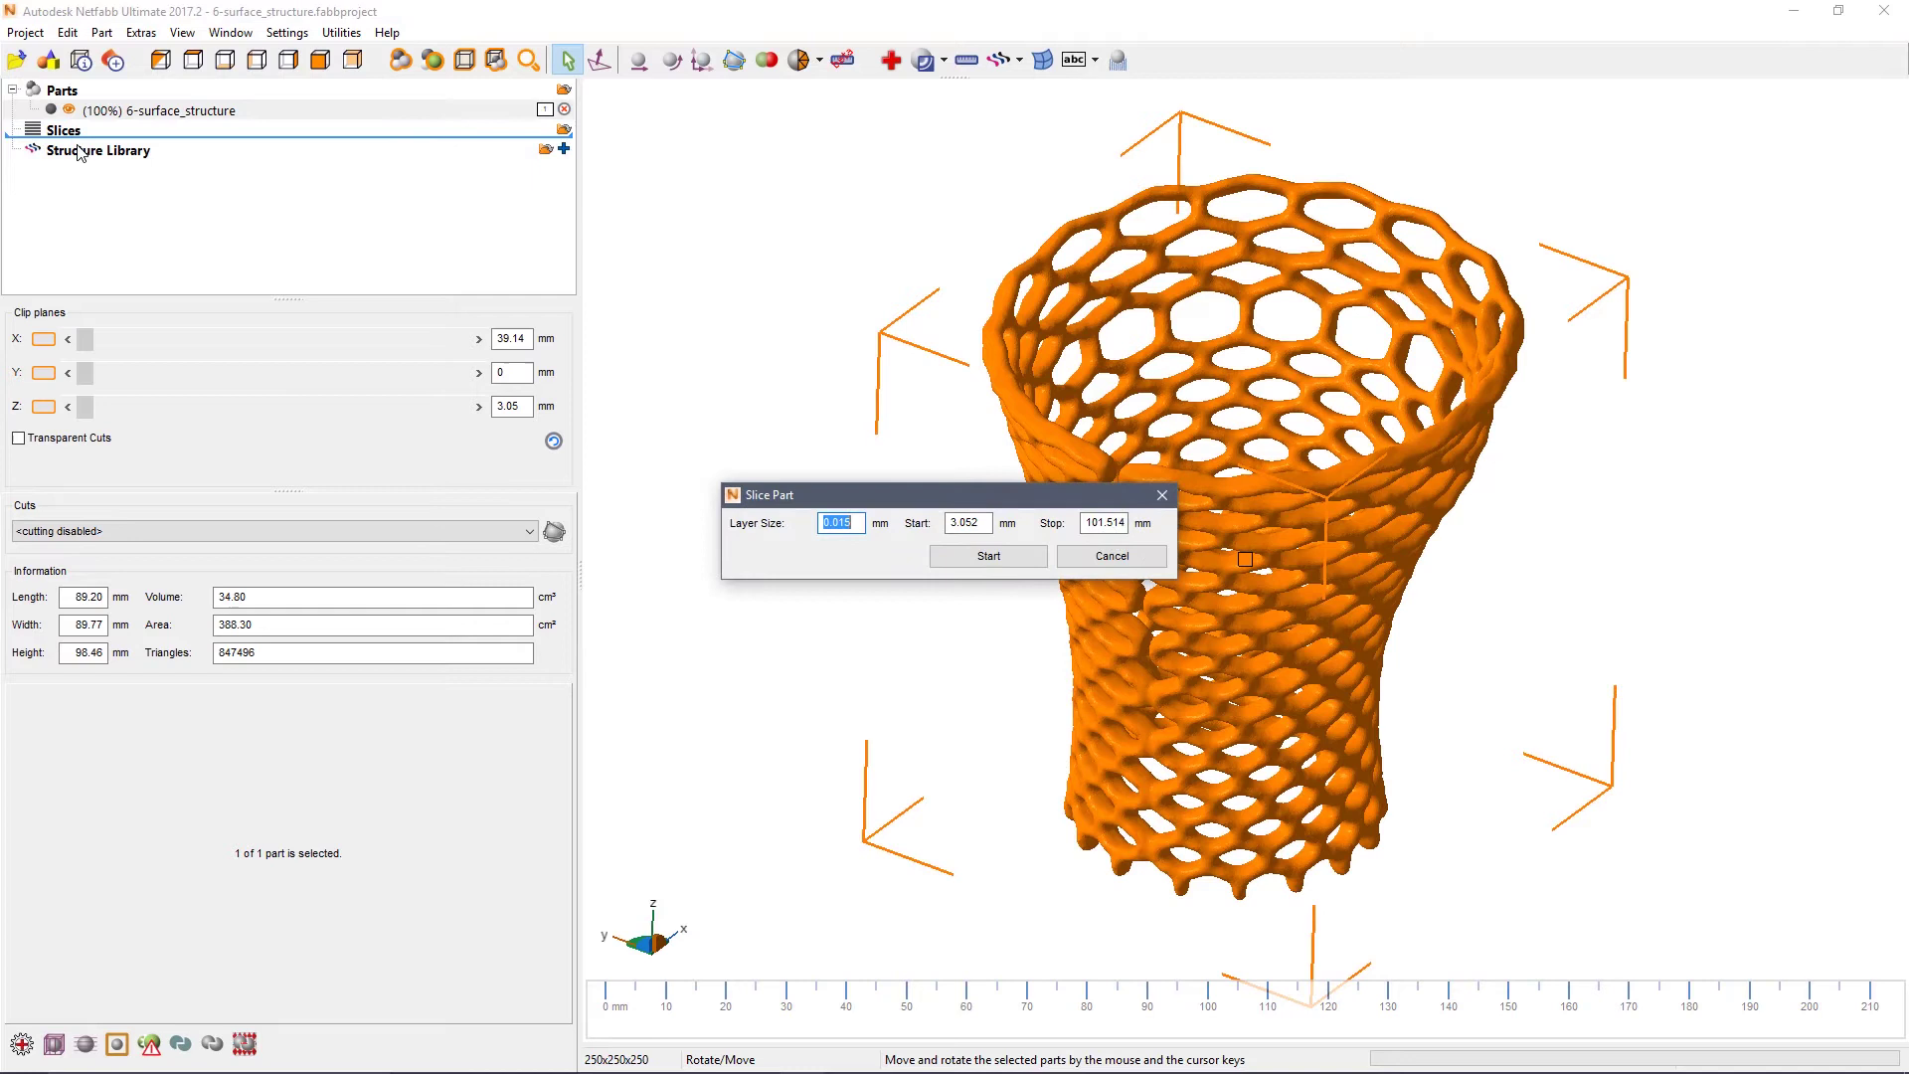
click(988, 557)
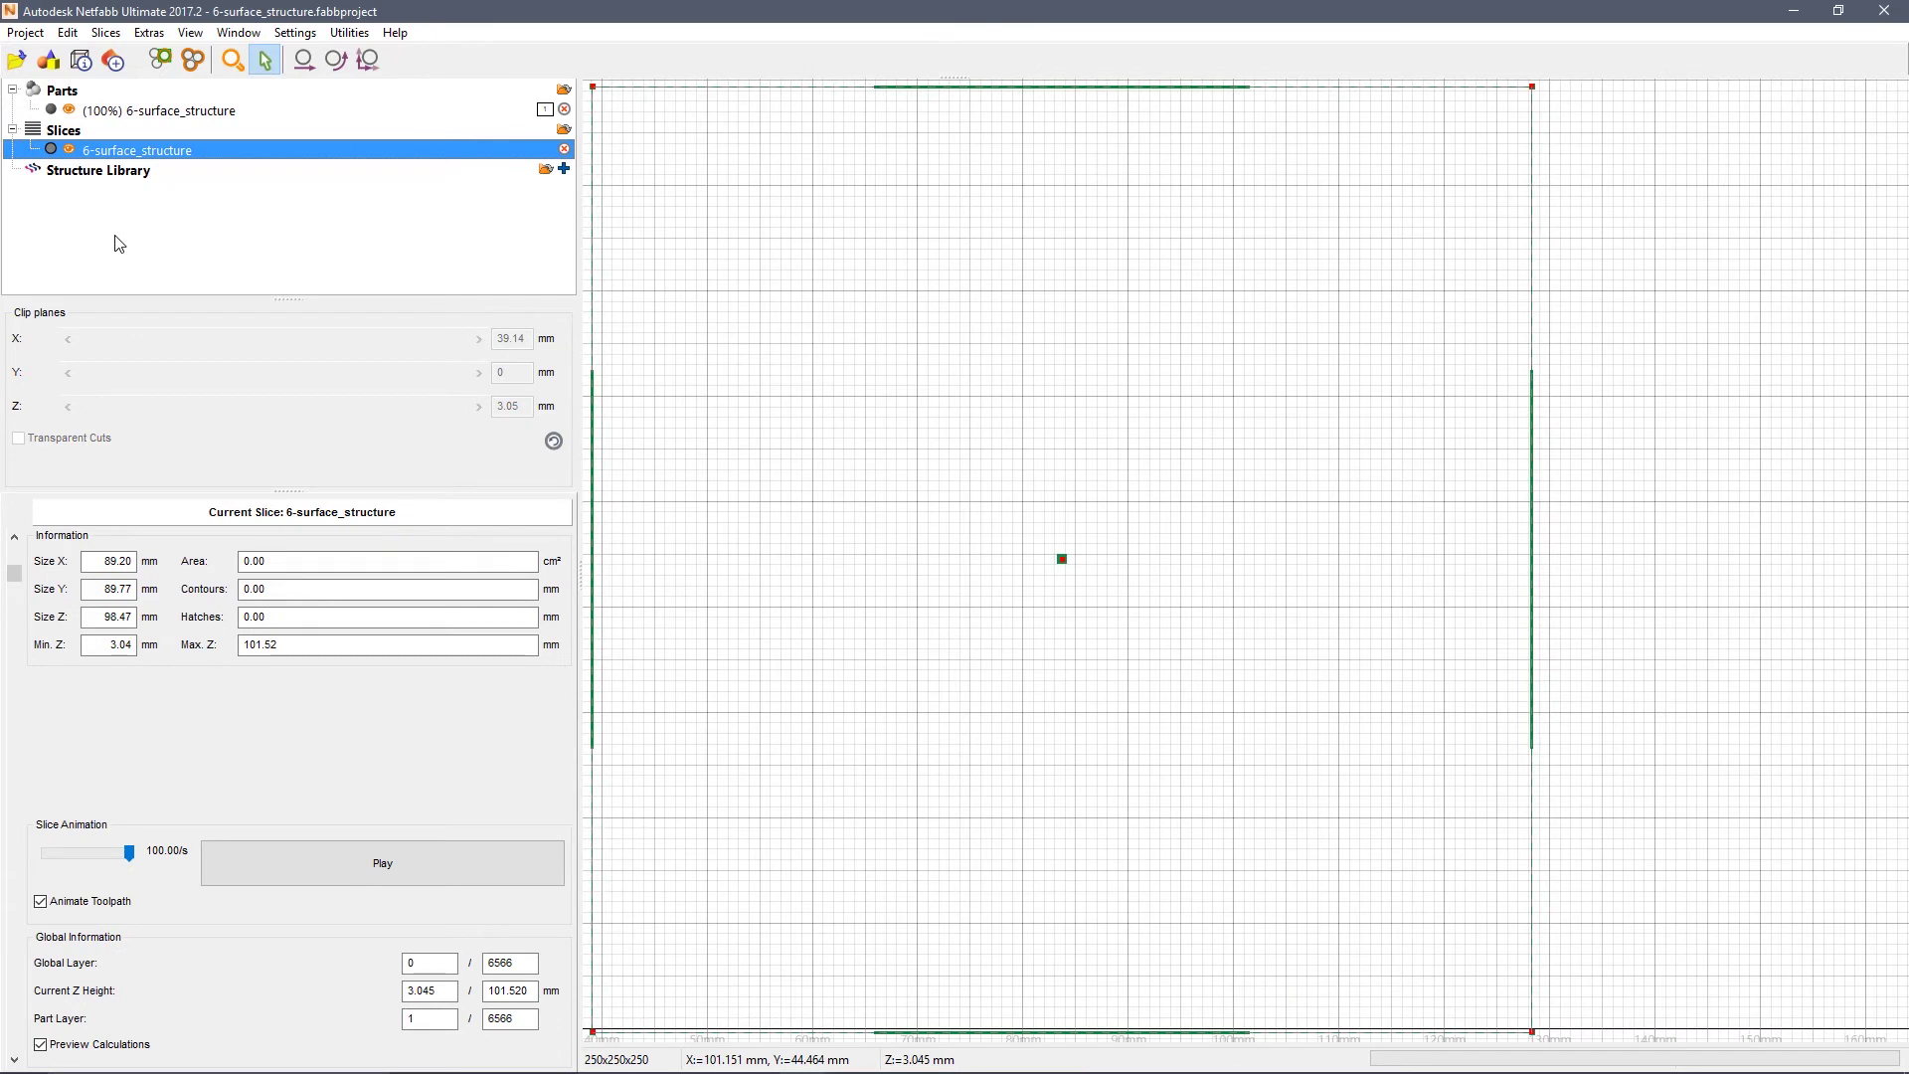
drag(14, 574, 24, 638)
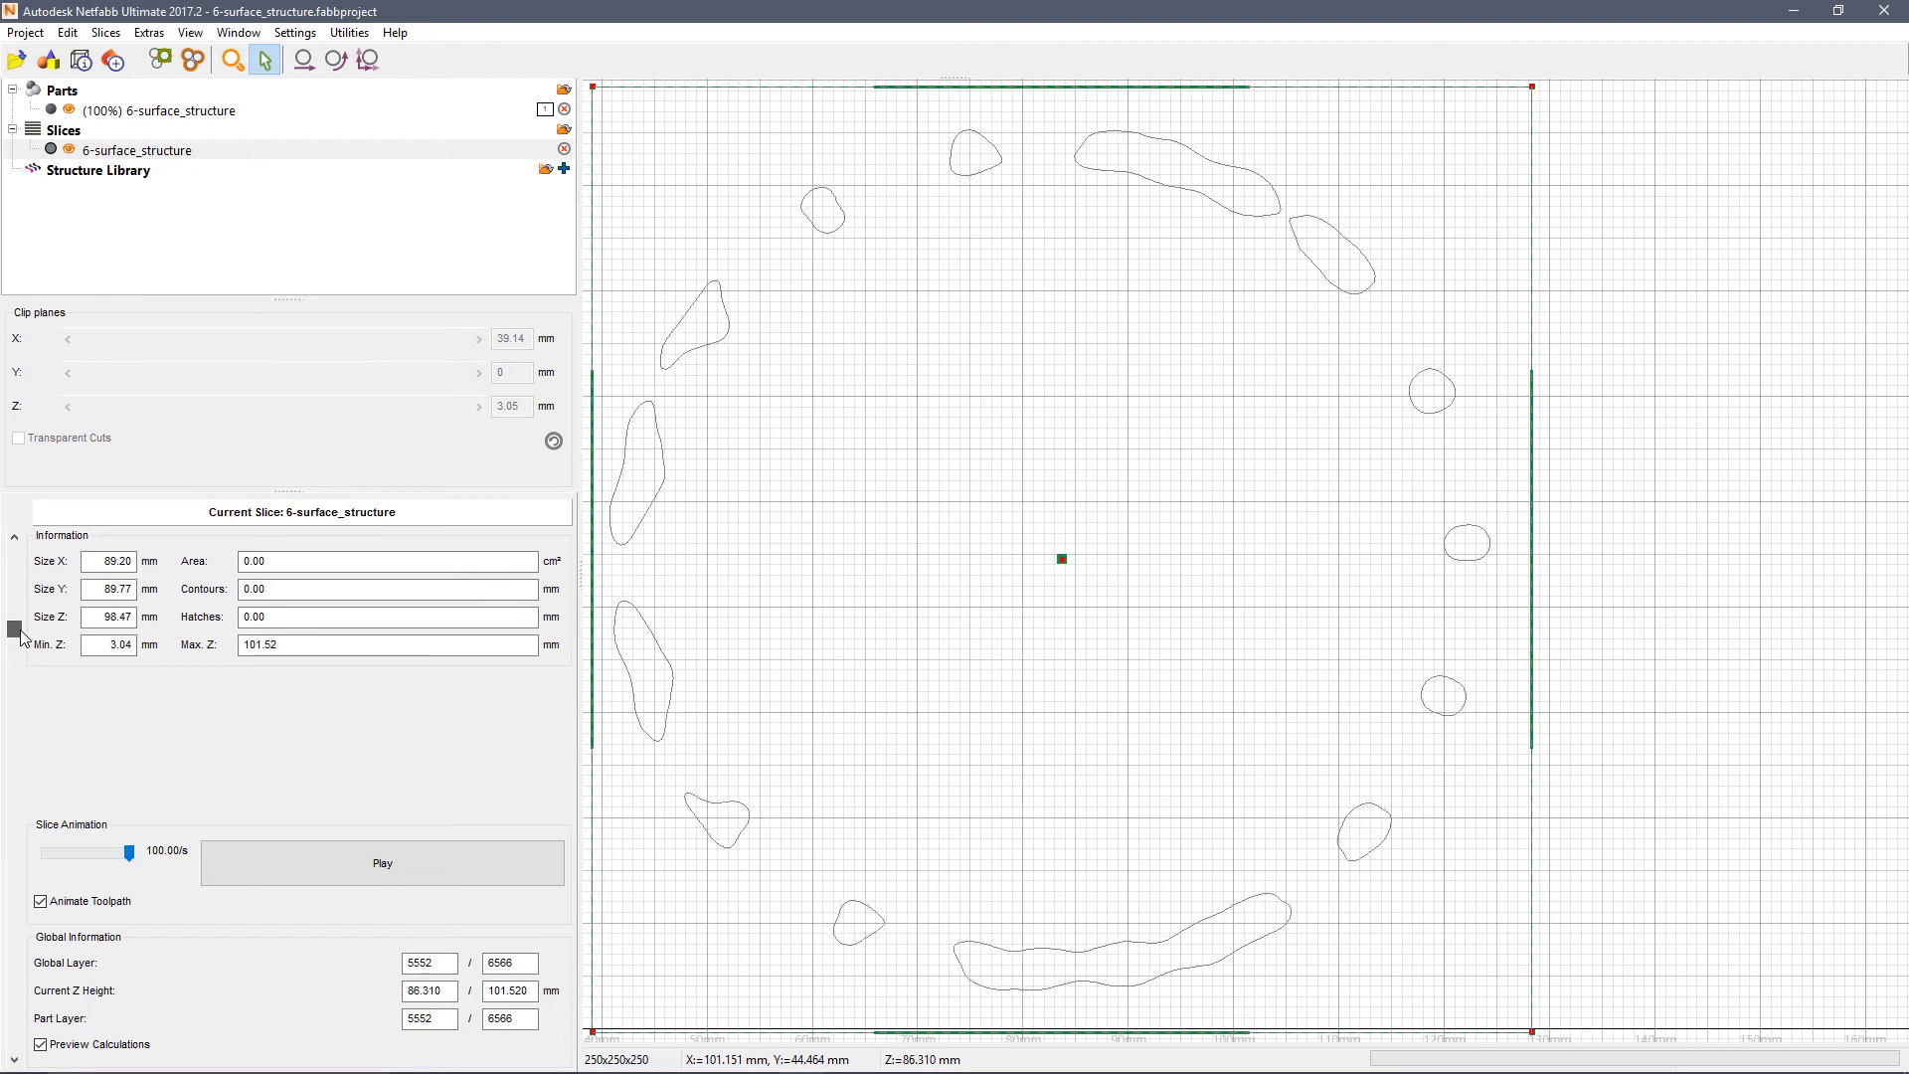
Step: Create an outer offset of 1 mm with 45° roundness on the 6-surface_structure slice
right_click(184, 155)
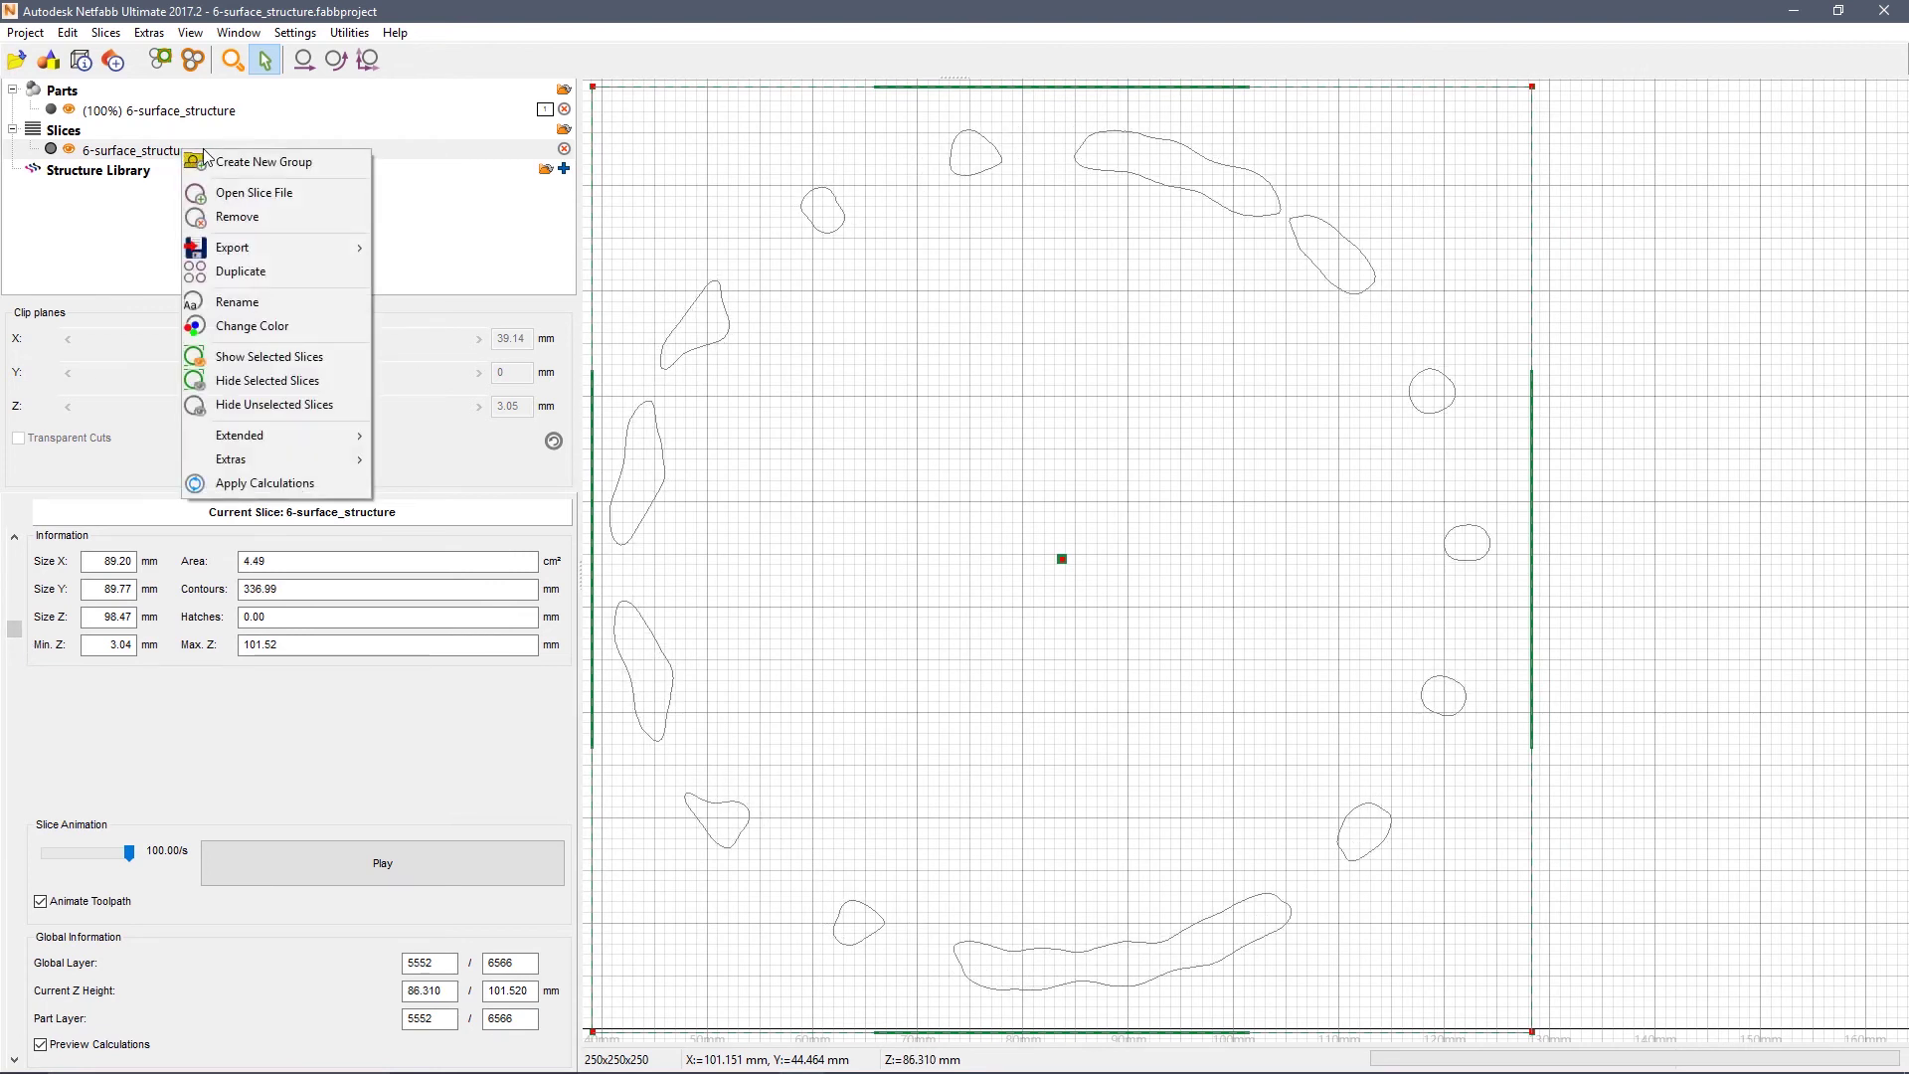
mouse_move(238, 469)
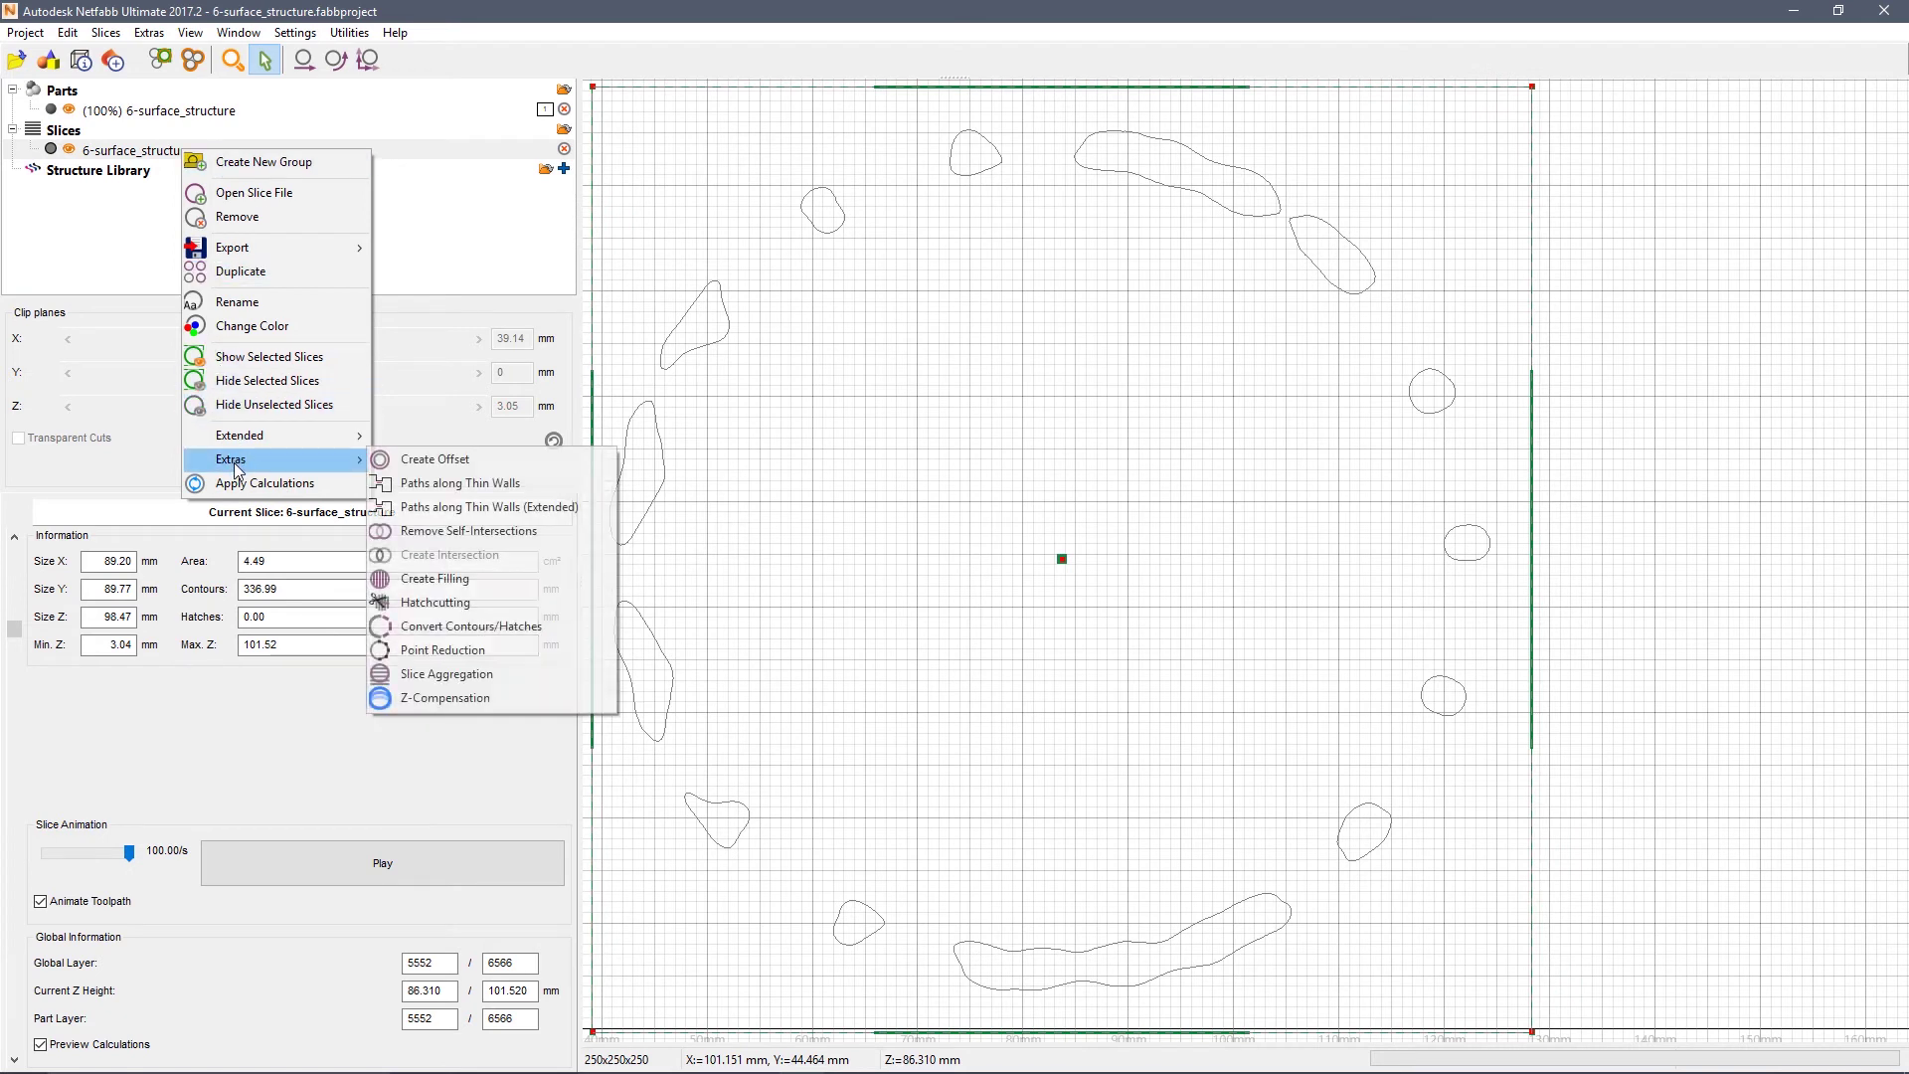
click(431, 467)
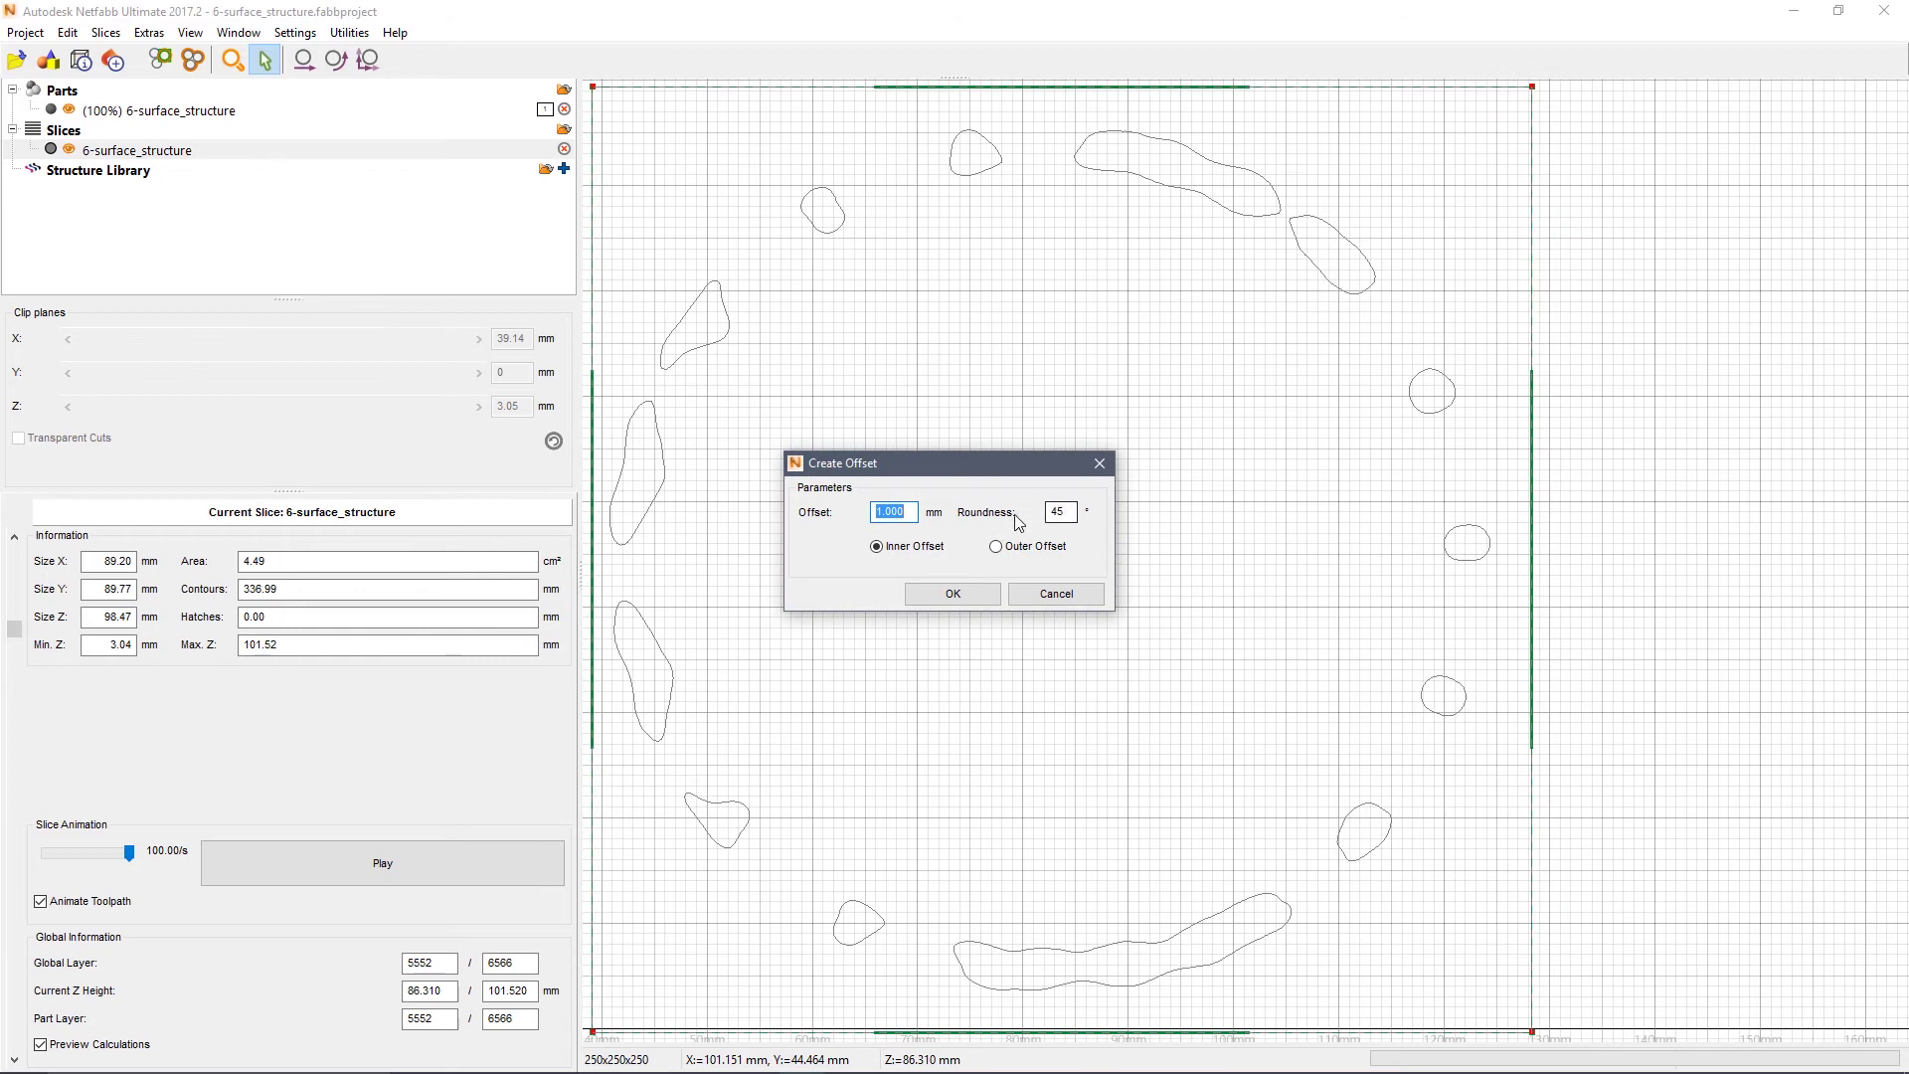
click(997, 548)
click(953, 595)
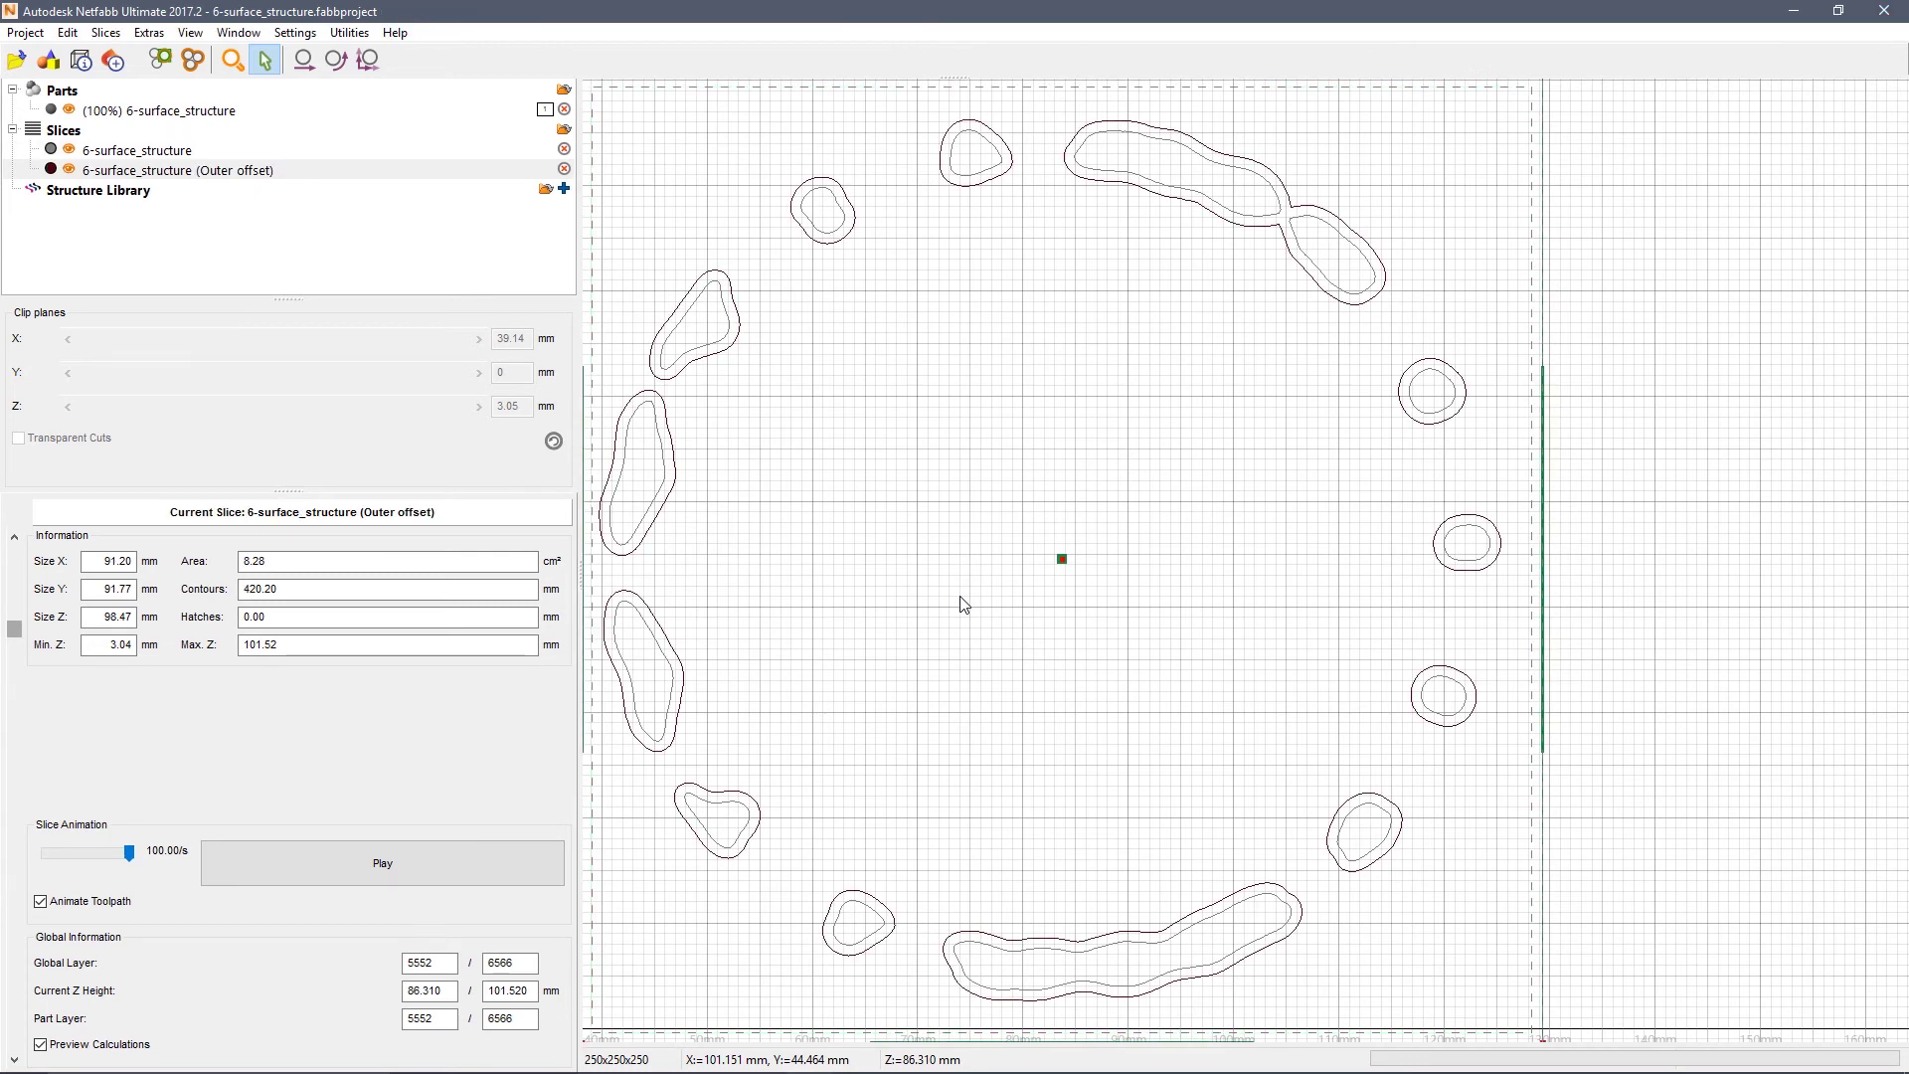
Step: Remove the original 6-surface_structure slice, keeping only the outer offset slice
click(179, 151)
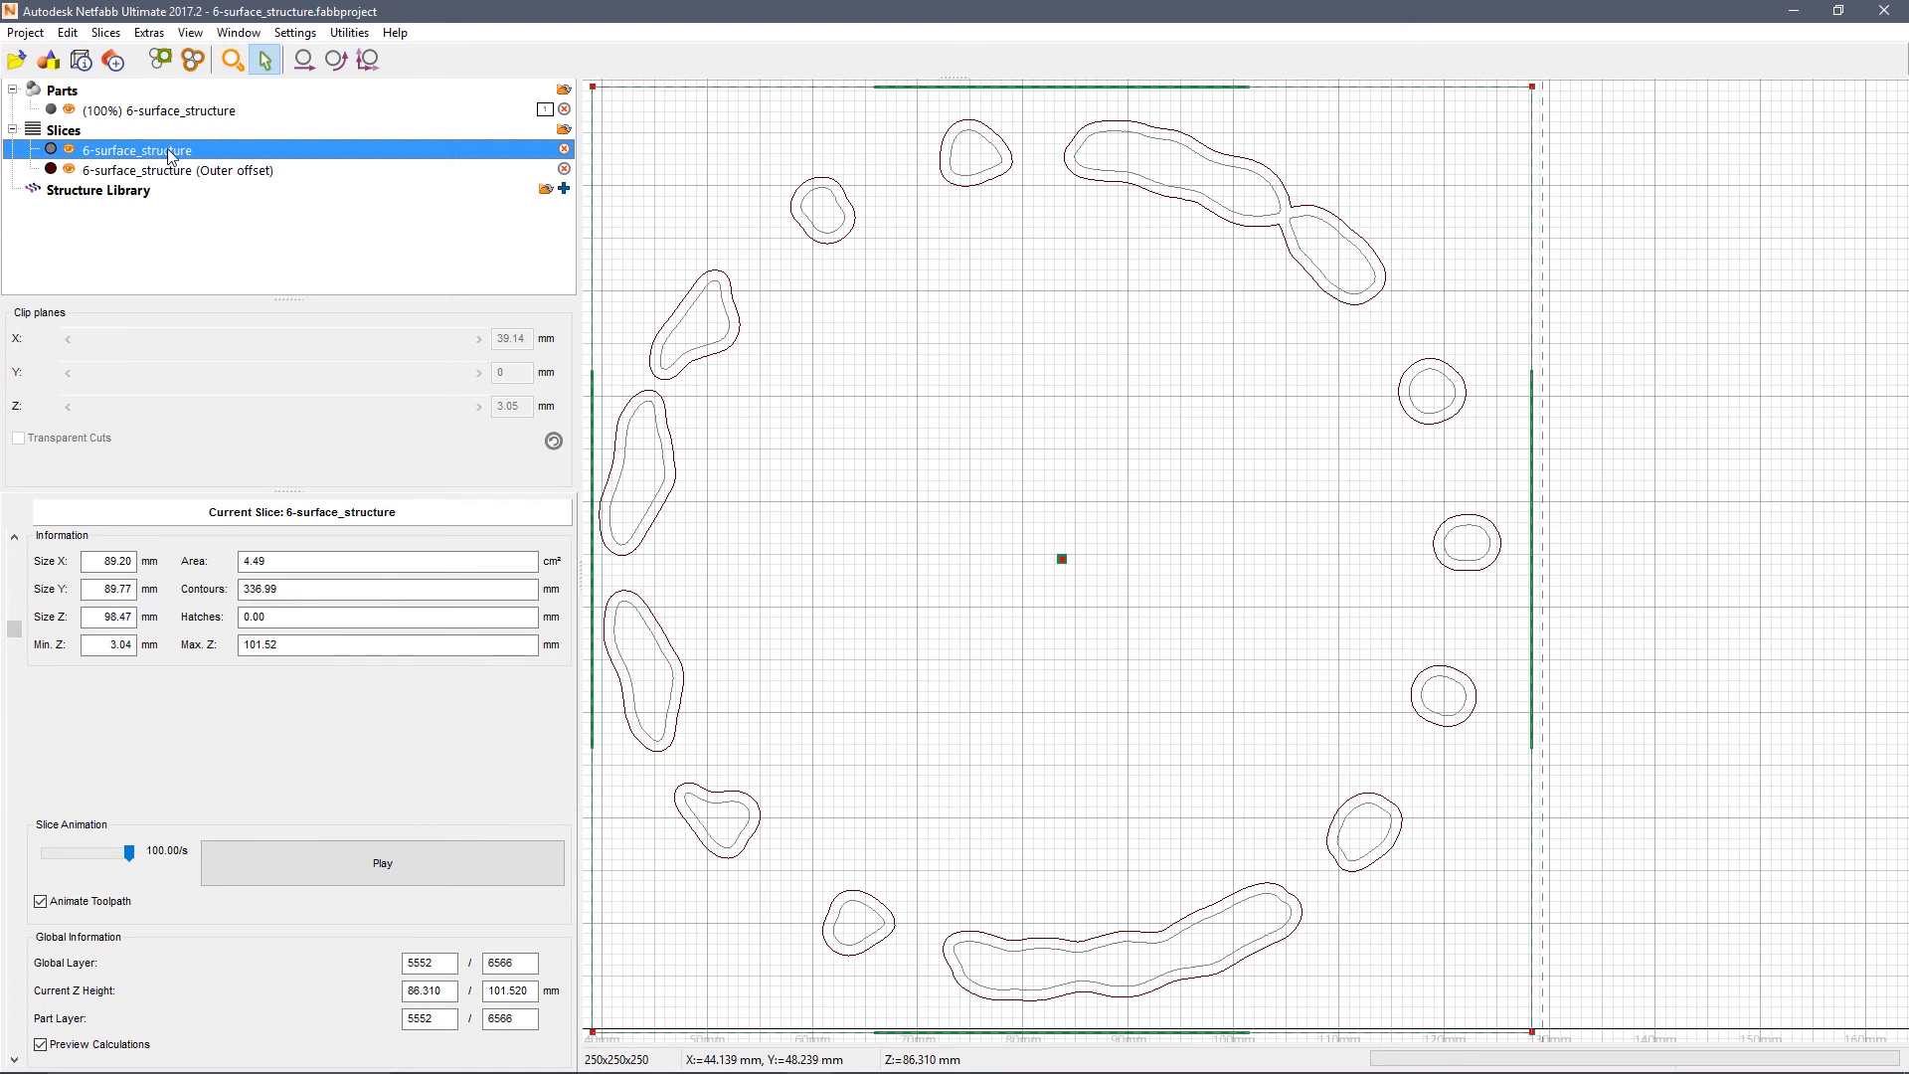
right_click(175, 156)
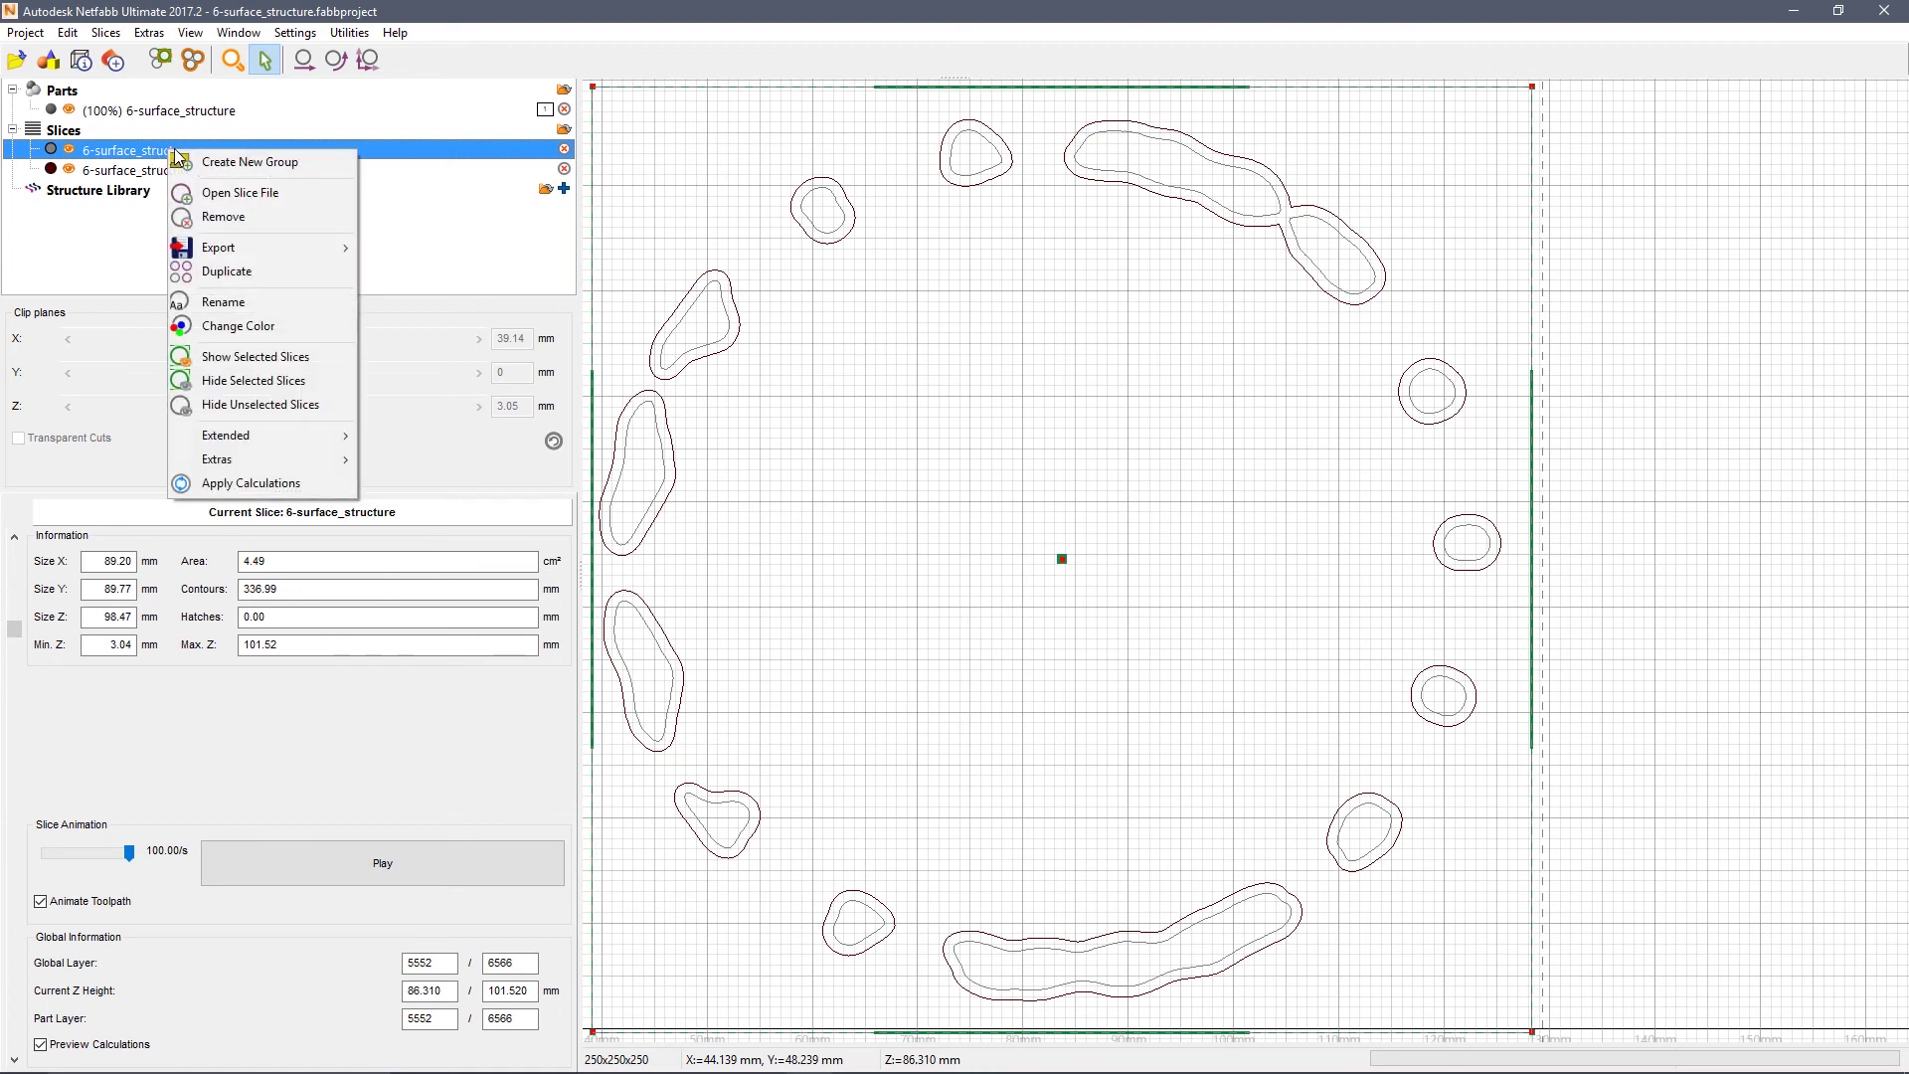
click(215, 219)
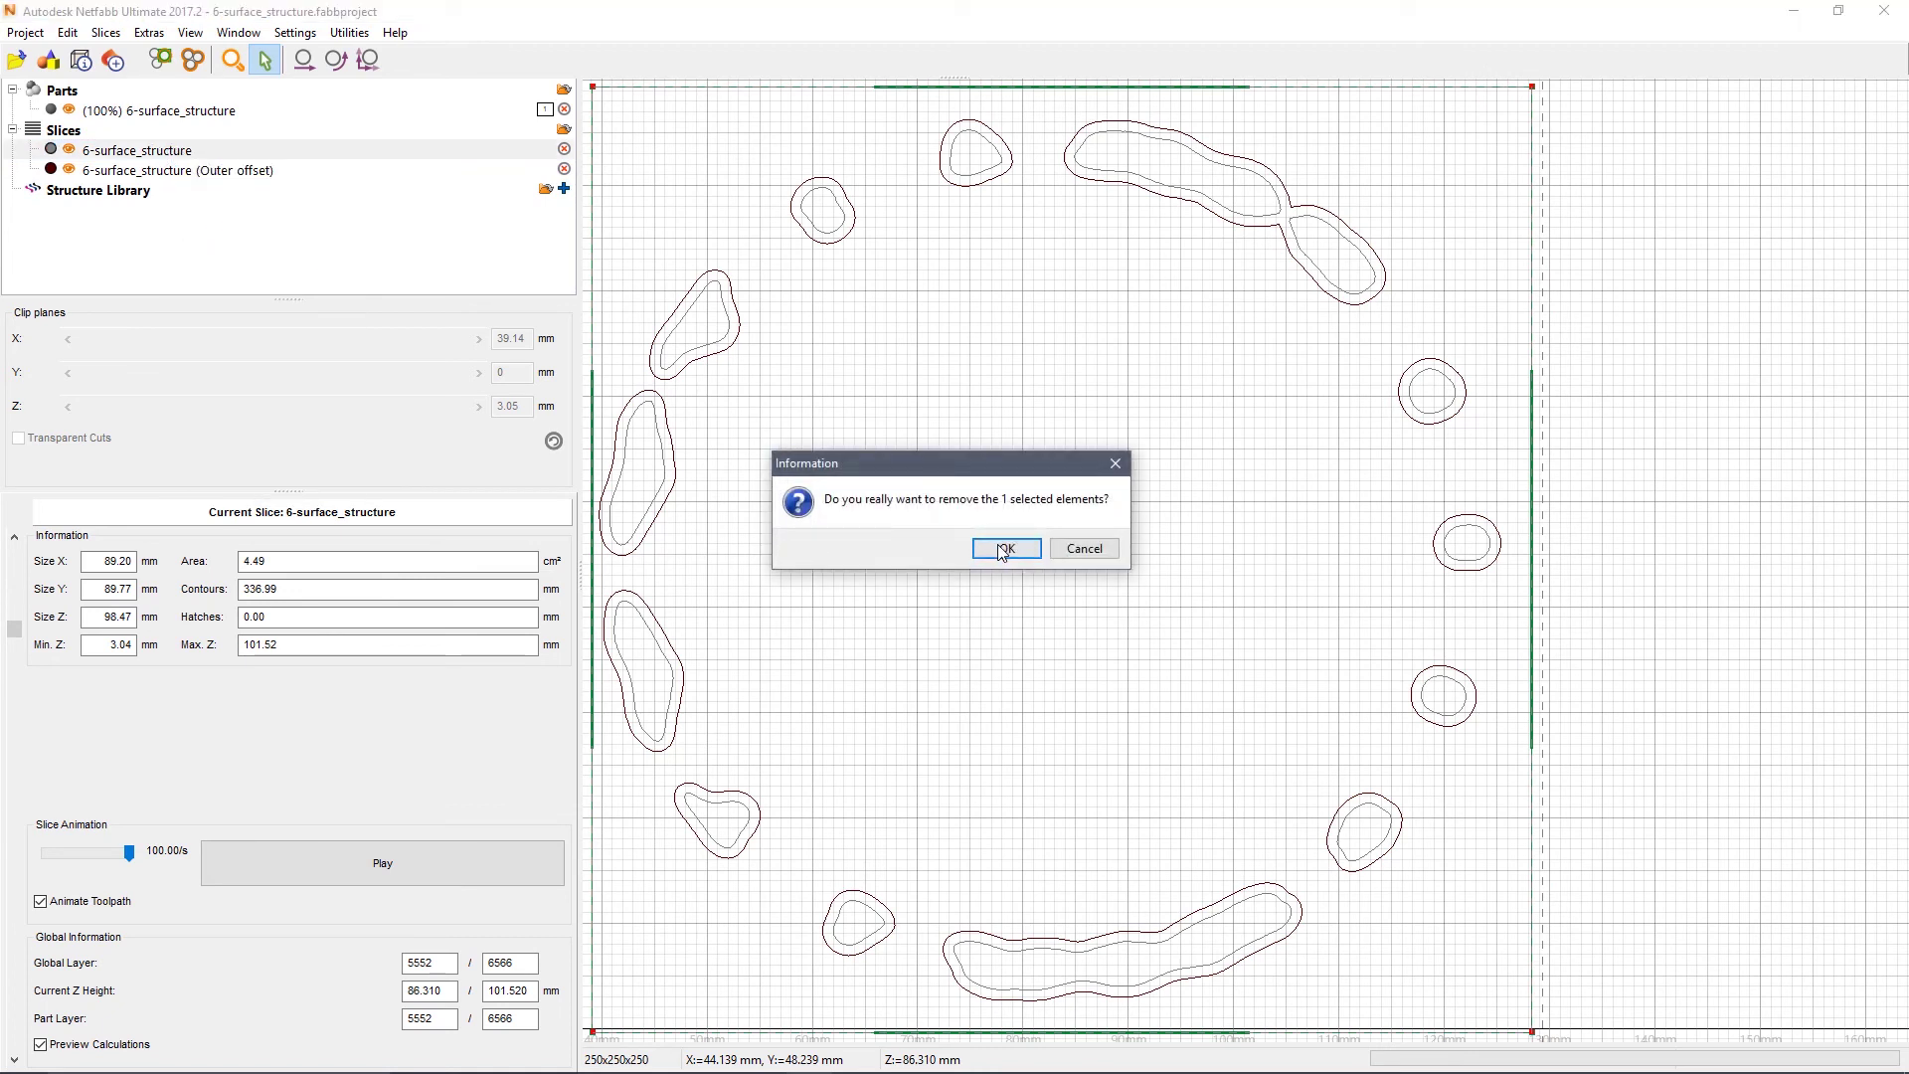
click(1003, 547)
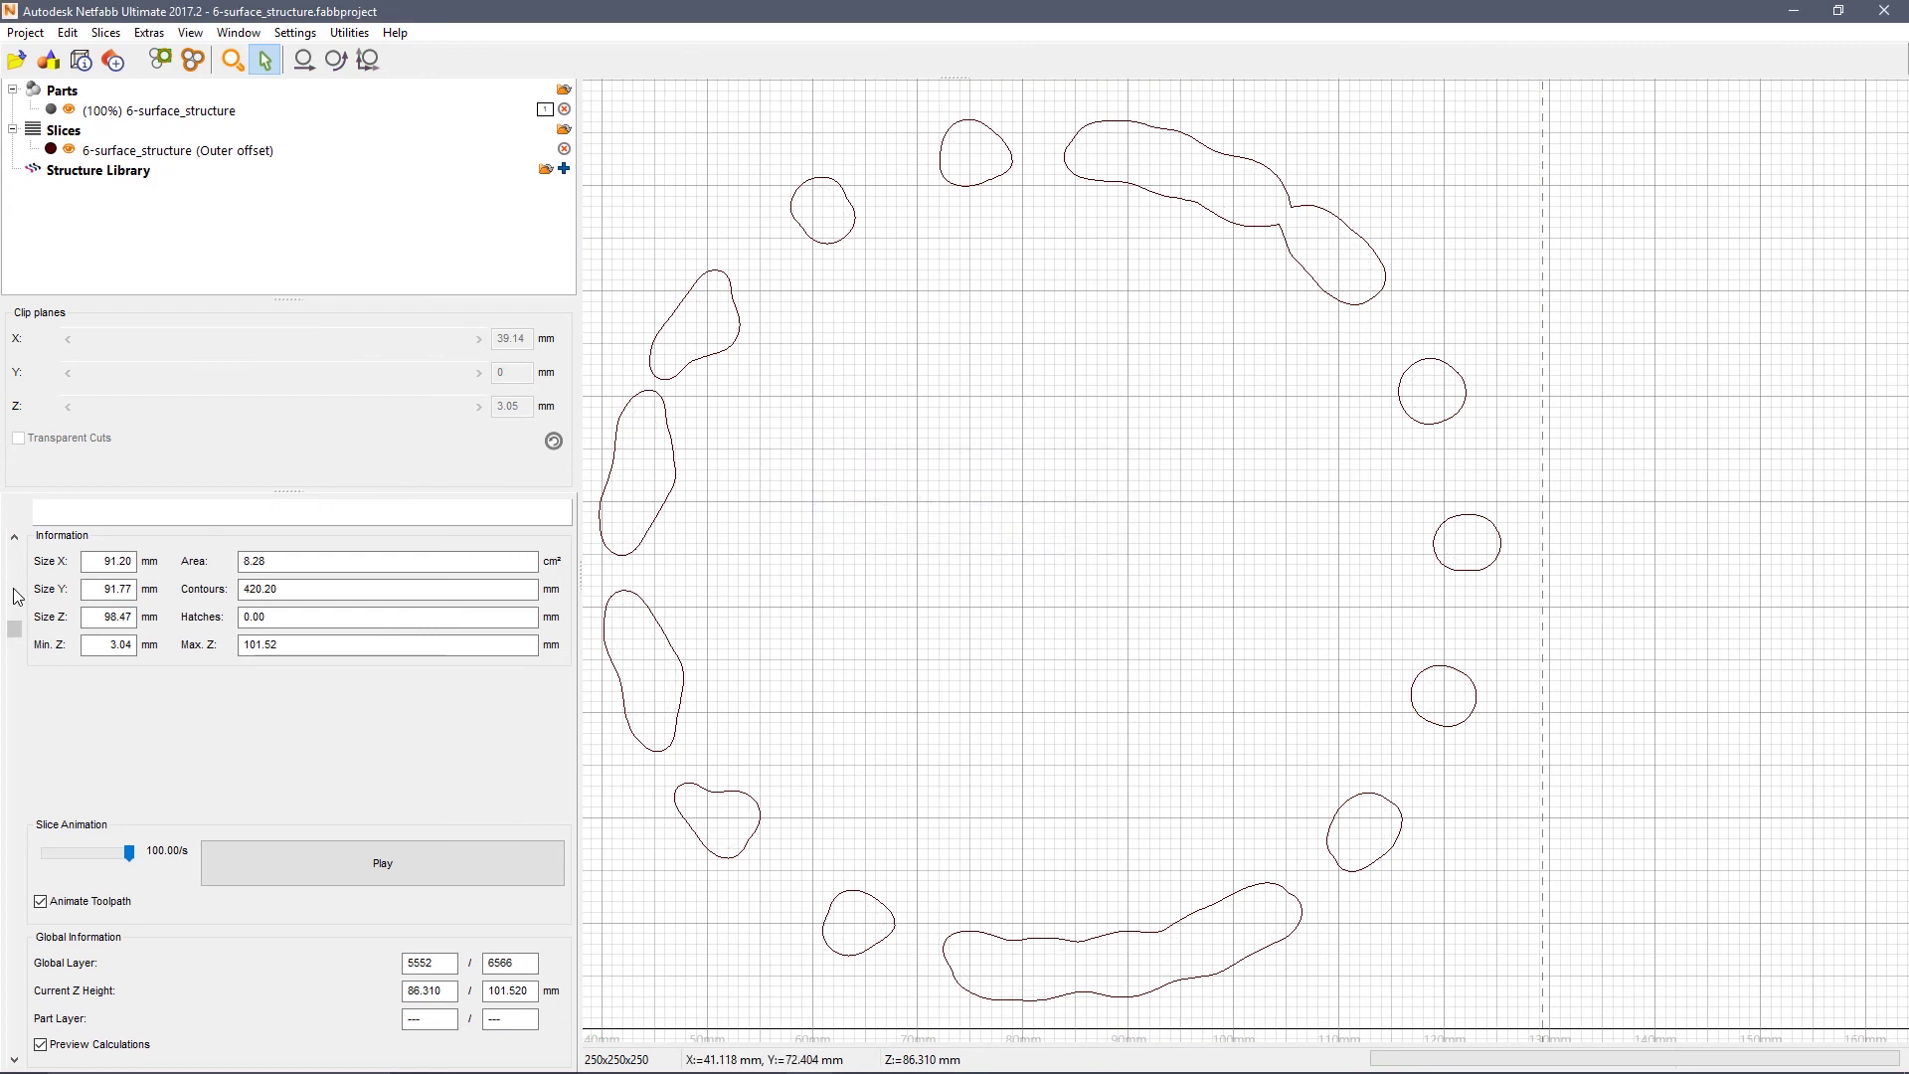
Step: Show the outer offset slice at a height of about 85.9 mm and open its list of export formats
mouse_move(14, 635)
mouse_down()
mouse_move(19, 710)
mouse_move(14, 630)
mouse_up()
right_click(193, 151)
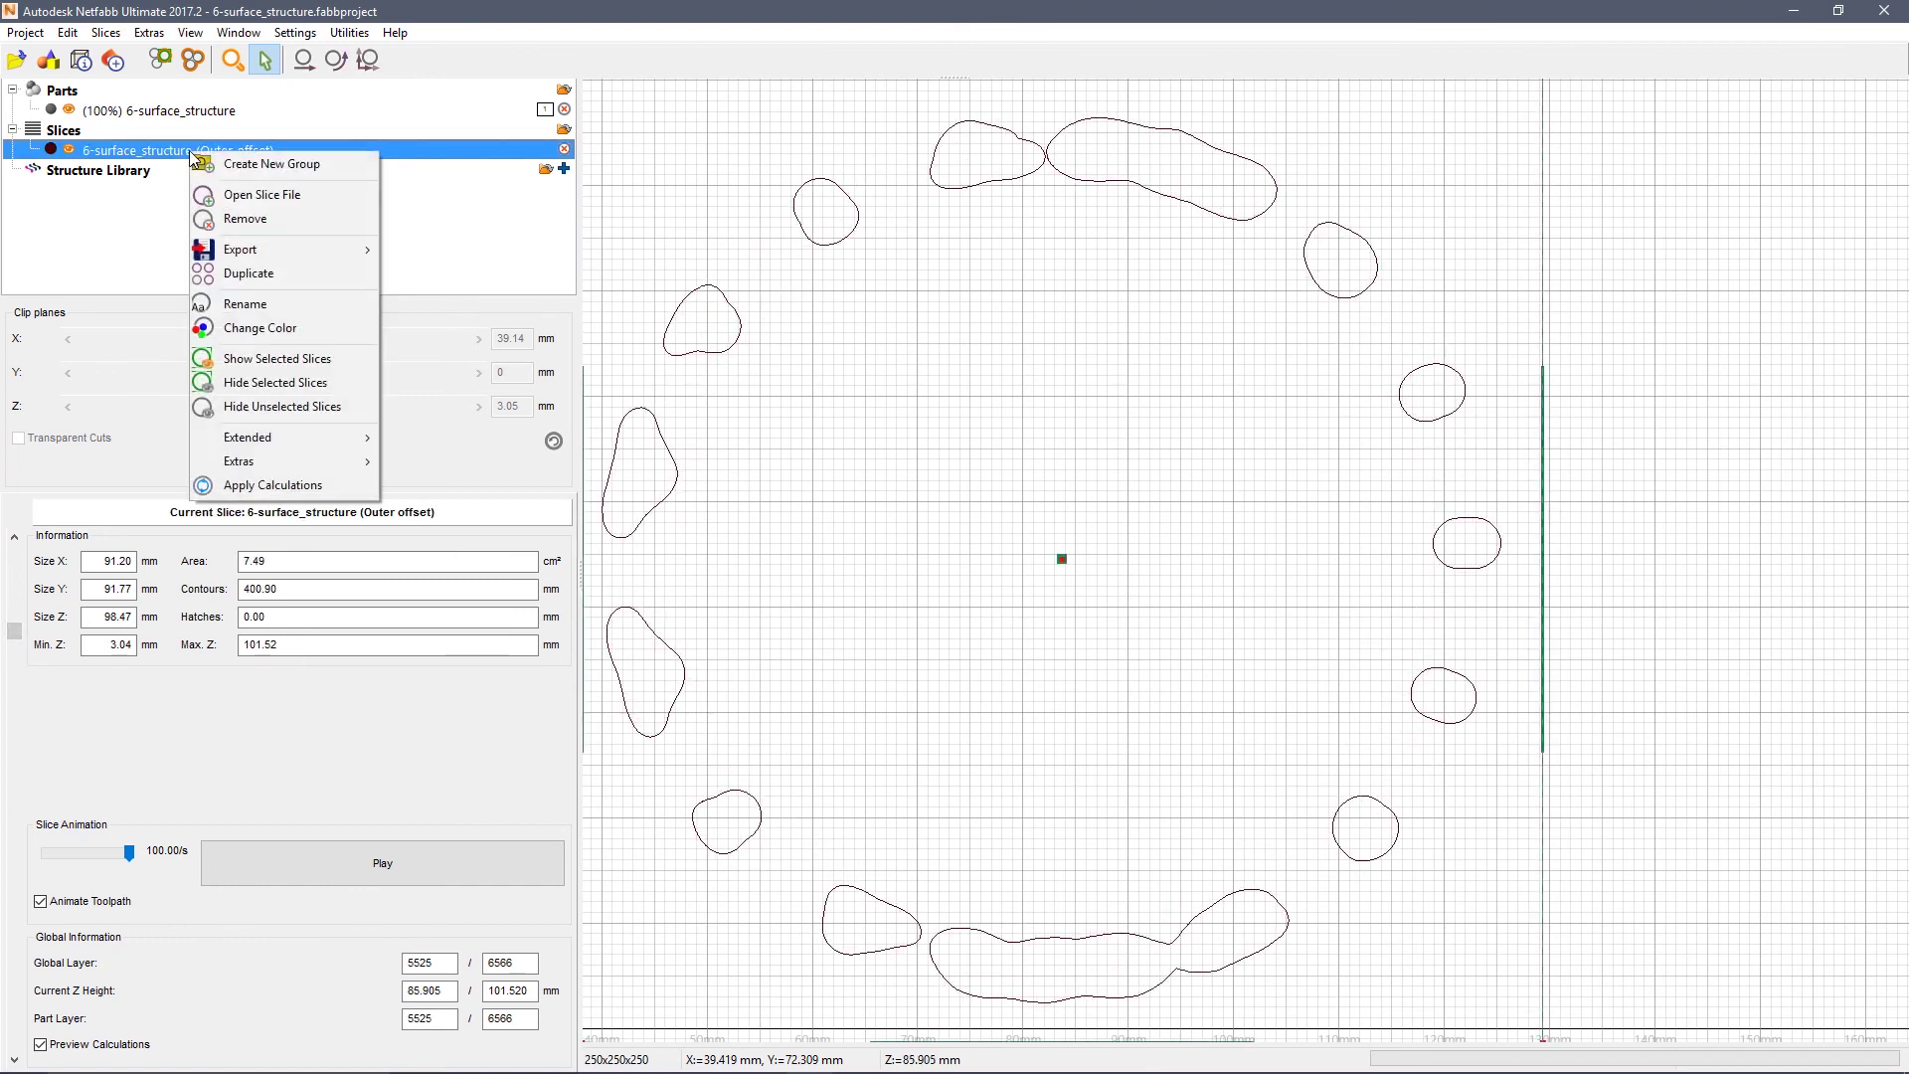
mouse_move(247, 249)
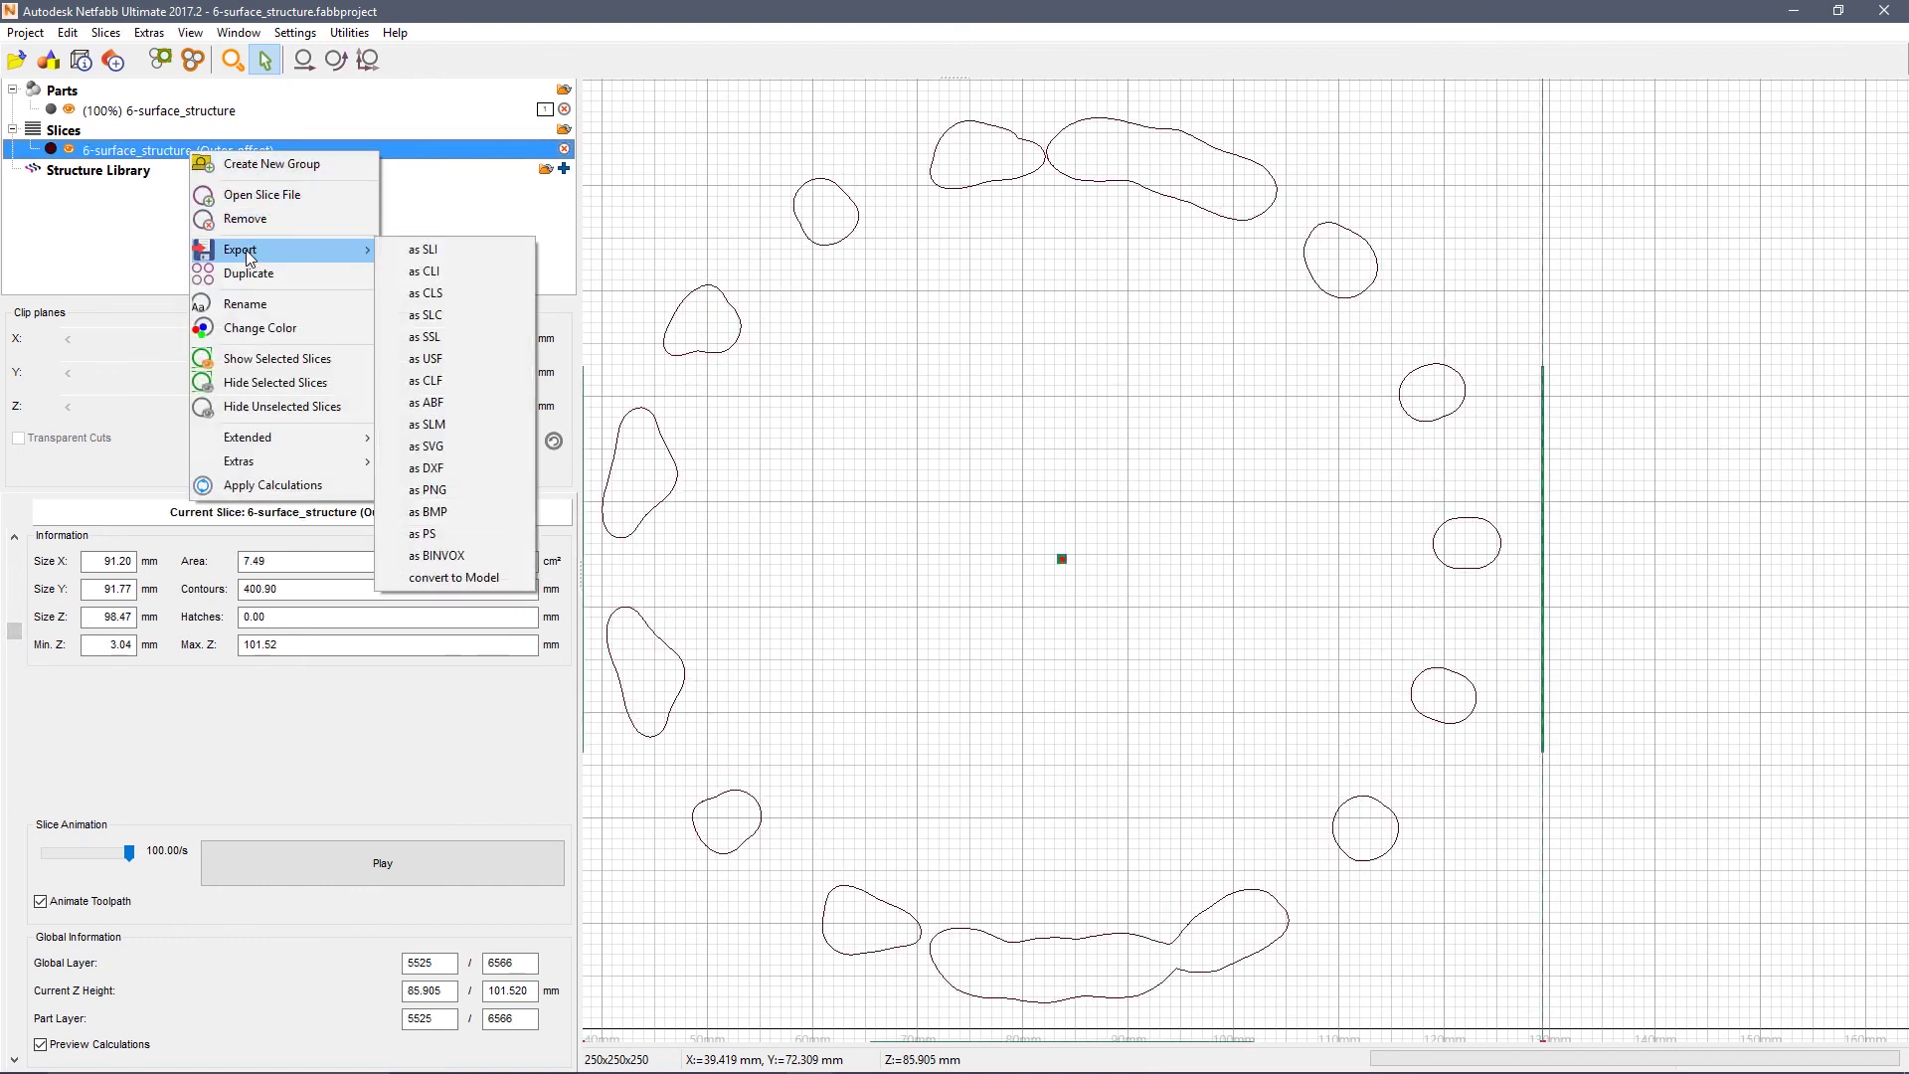